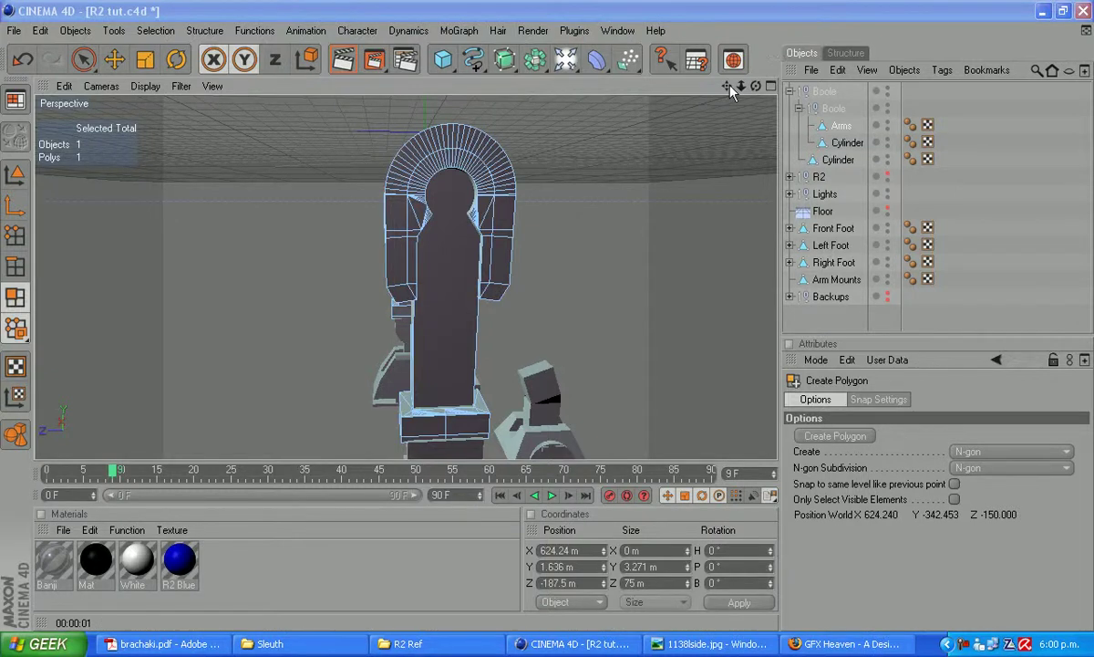
Step: Weld the flange's lowest outer corner point onto the point where it meets the leg, on the arm's outward face
{"action": "mouse_move", "coordinate": [729, 87]}
{"action": "left_mouse_down"}
{"action": "mouse_move", "coordinate": [729, 14]}
{"action": "mouse_move", "coordinate": [730, 82]}
{"action": "left_mouse_up"}
{"action": "scroll", "coordinate": [479, 329], "scroll_direction": "up", "scroll_amount": 2}
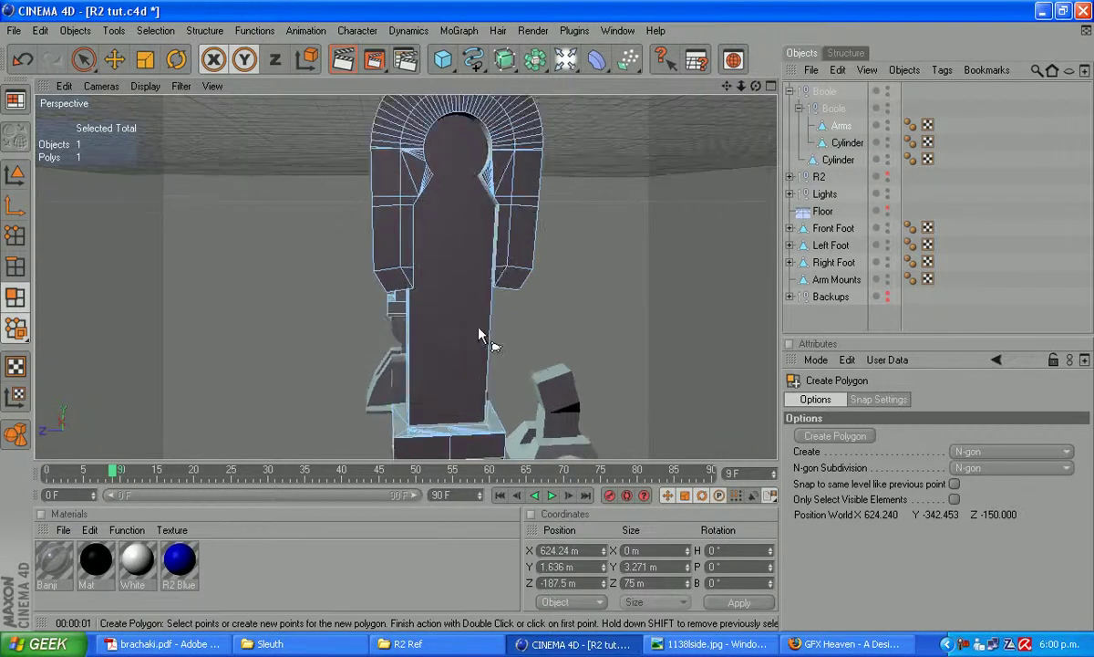
{"action": "left_click", "coordinate": [479, 329]}
{"action": "left_click", "coordinate": [400, 266]}
{"action": "scroll", "coordinate": [384, 315], "scroll_direction": "up", "scroll_amount": 5}
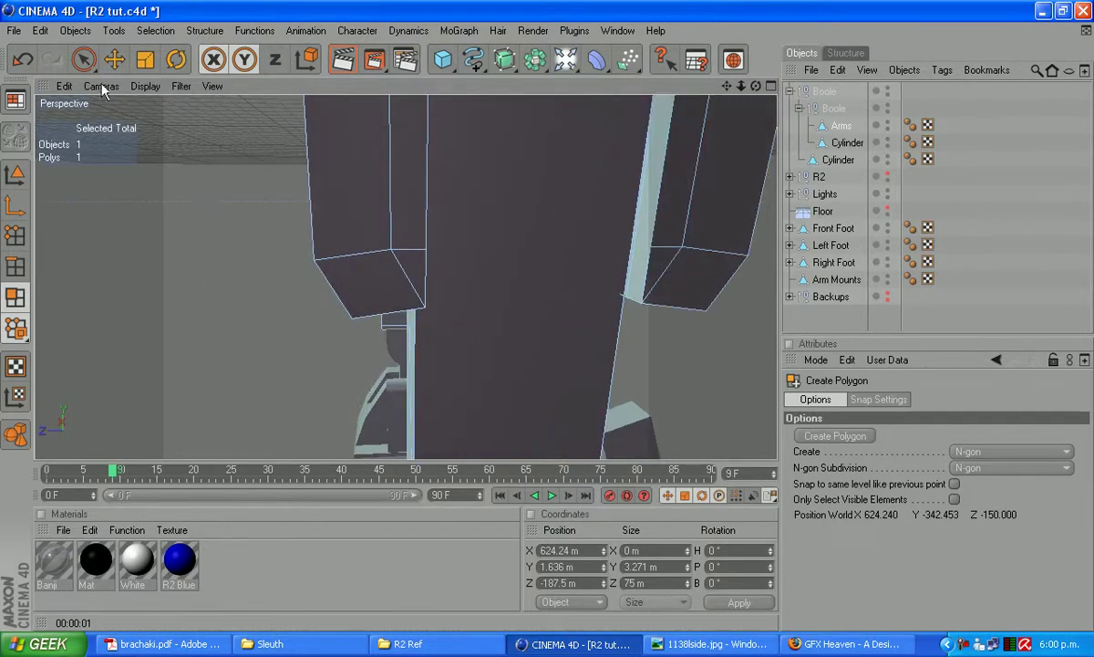
{"action": "left_click", "coordinate": [83, 59]}
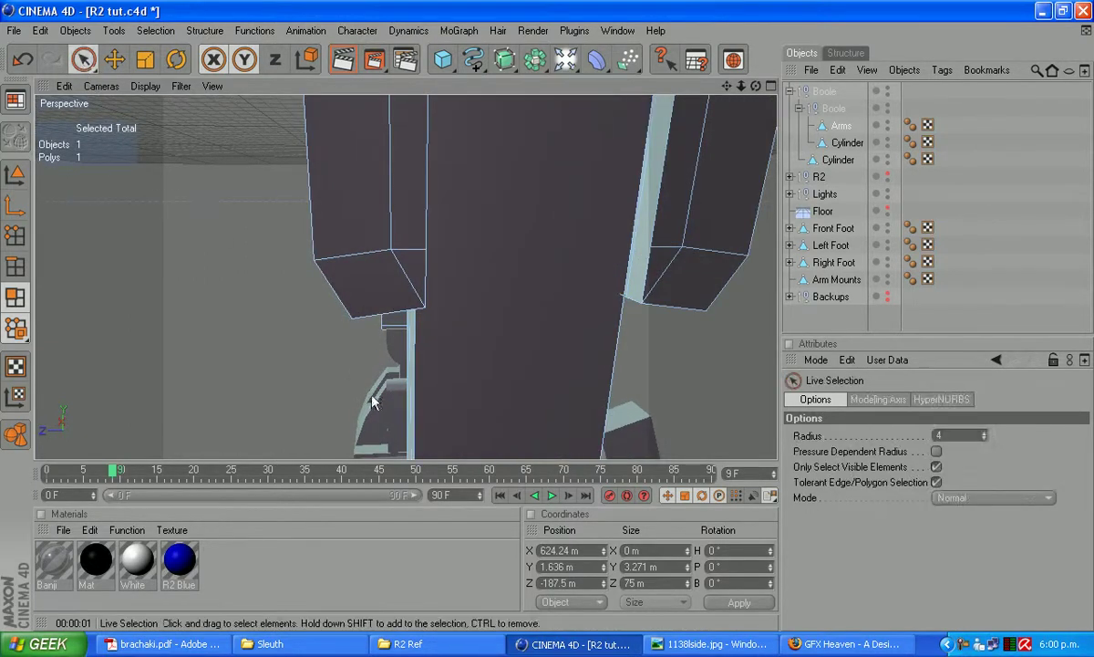
{"action": "left_click", "coordinate": [15, 236]}
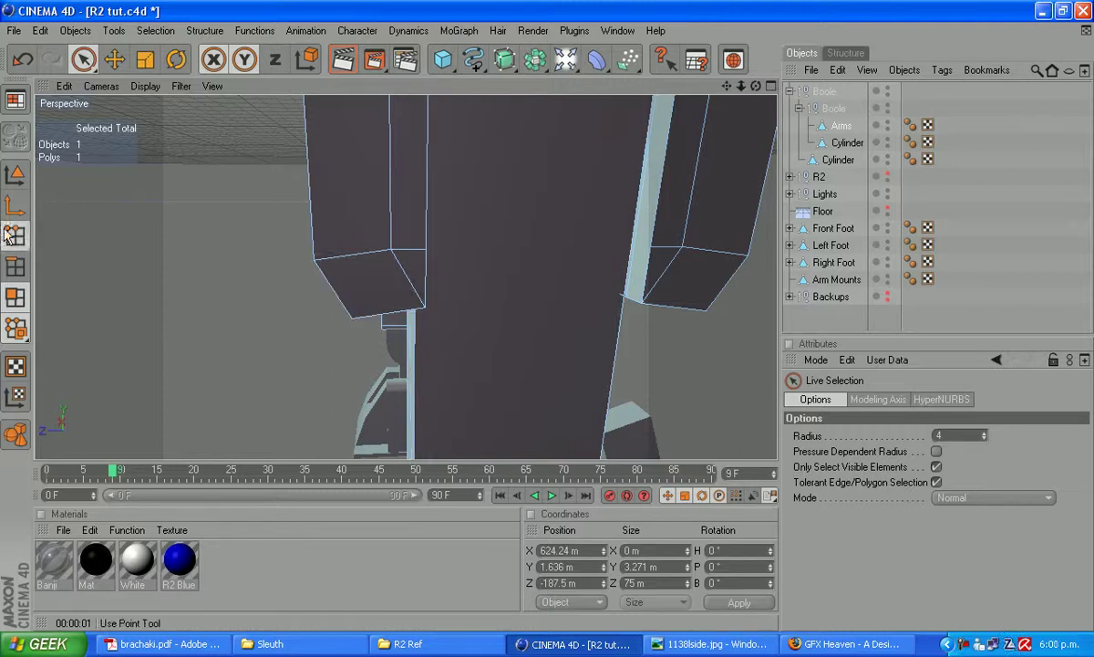
{"action": "left_click", "coordinate": [425, 308], "text": "shift"}
{"action": "right_click", "coordinate": [474, 342]}
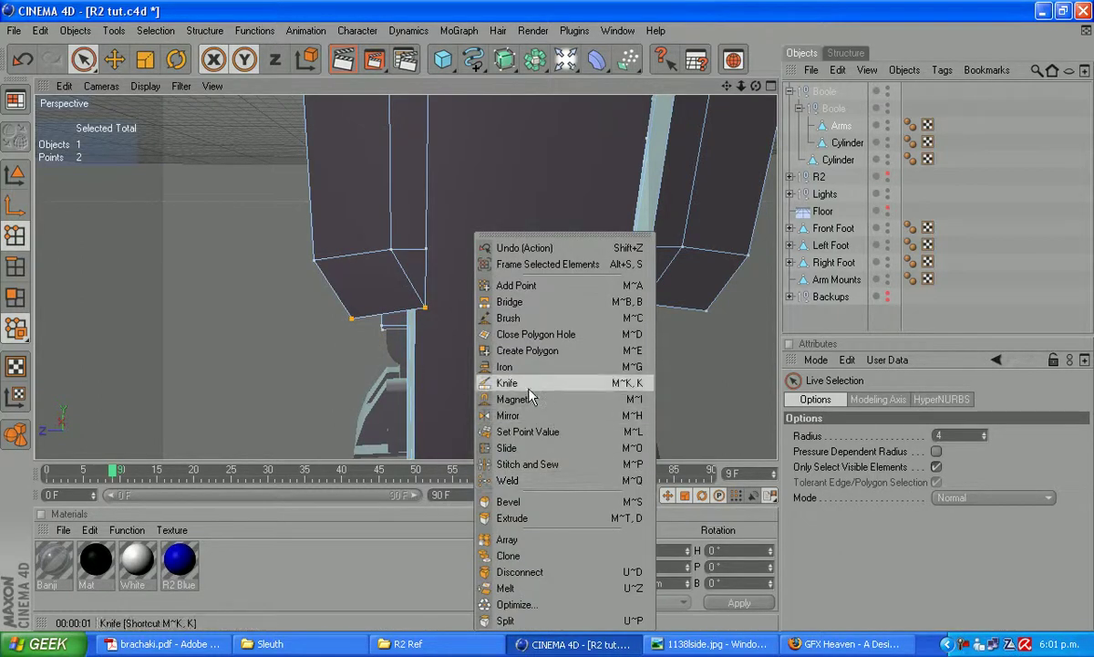
{"action": "left_click", "coordinate": [501, 479]}
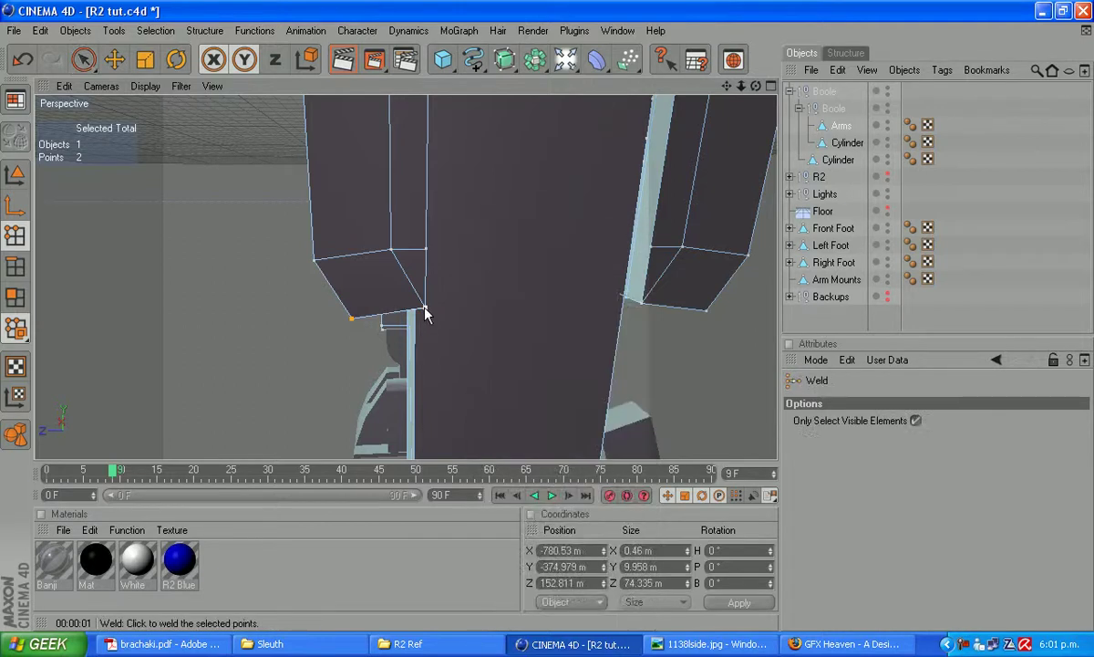
{"action": "left_click", "coordinate": [425, 308]}
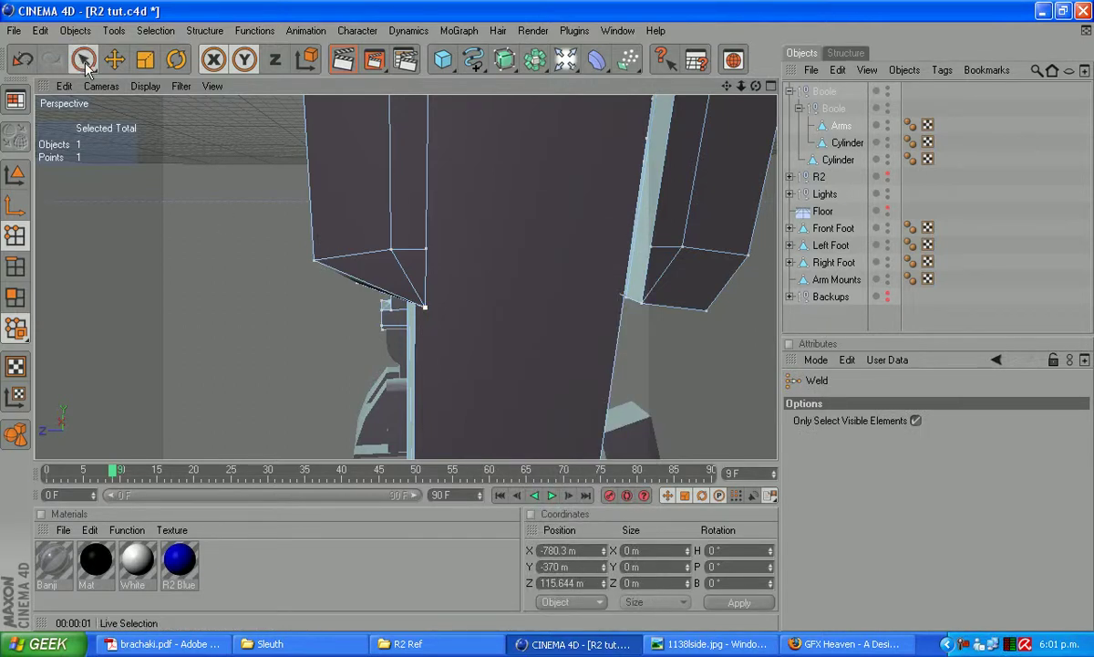
Step: Weld the remaining outer corner point of that flange onto the neighbouring point along its horizontal edge
{"action": "left_click", "coordinate": [84, 60]}
{"action": "left_click", "coordinate": [314, 262]}
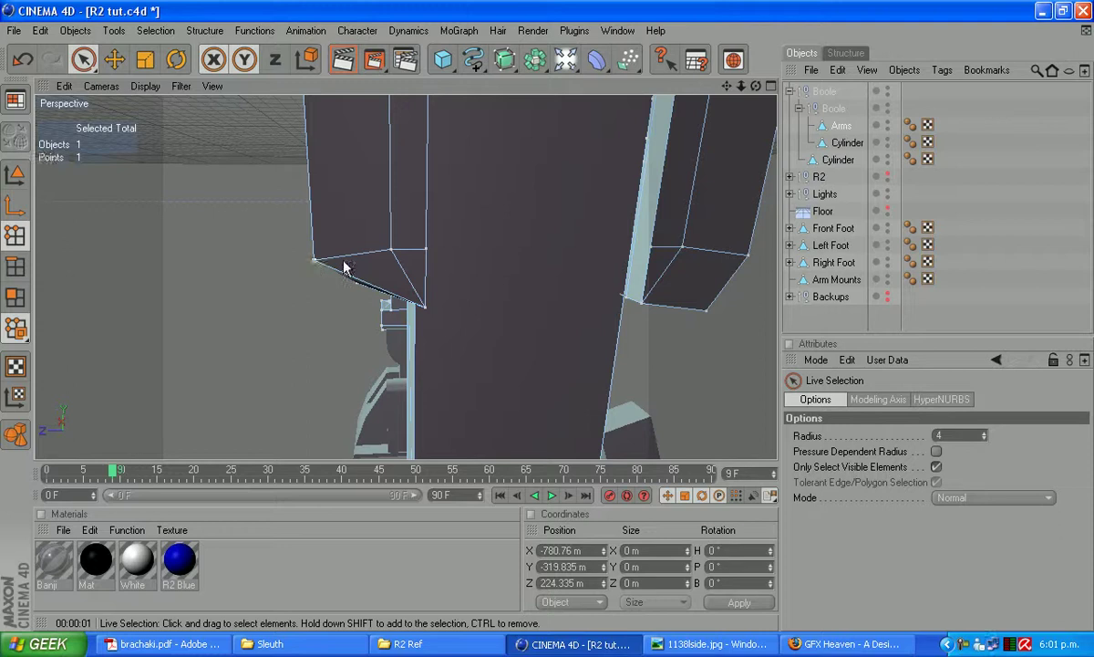
{"action": "left_click", "coordinate": [390, 251], "text": "shift"}
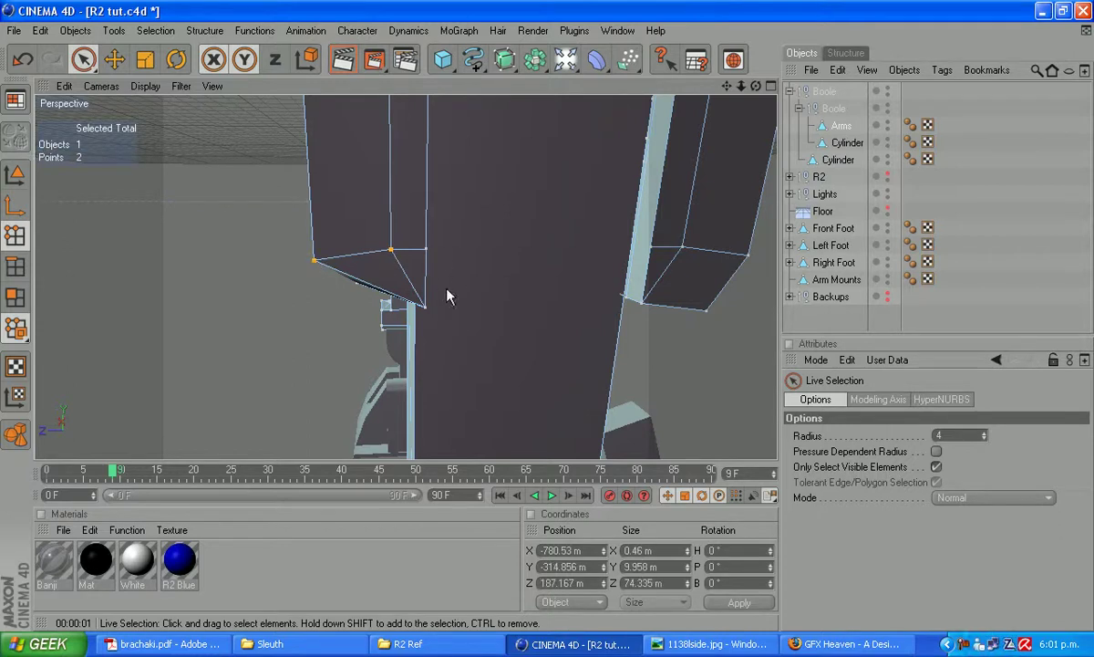
{"action": "right_click", "coordinate": [447, 229]}
{"action": "left_click", "coordinate": [513, 474]}
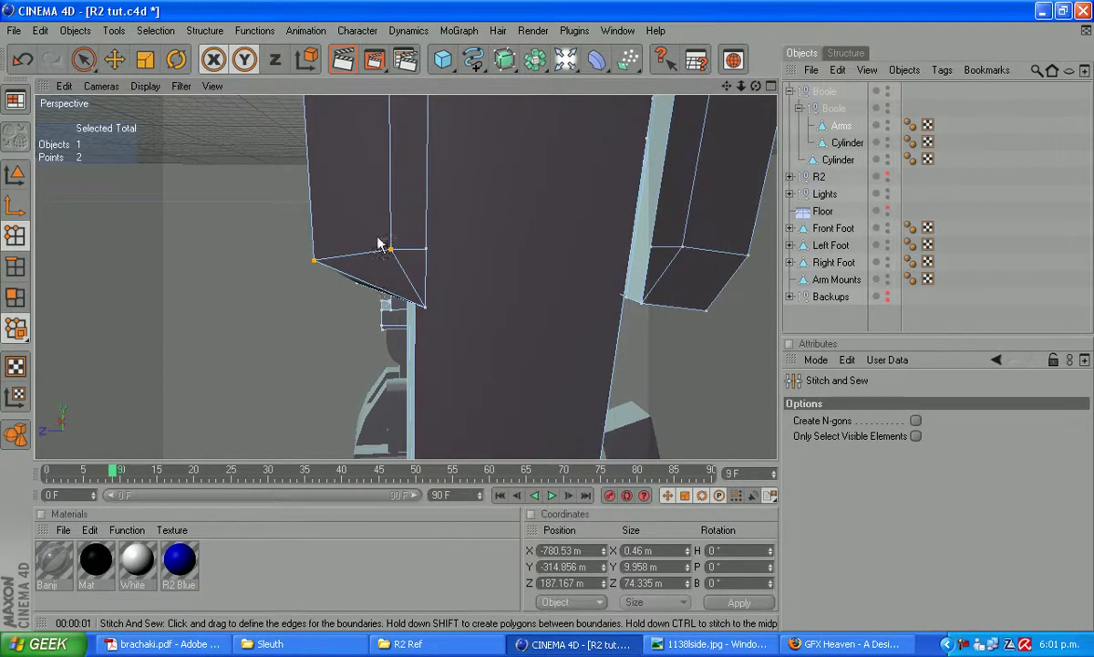
{"action": "right_click", "coordinate": [451, 232]}
{"action": "left_click", "coordinate": [511, 480]}
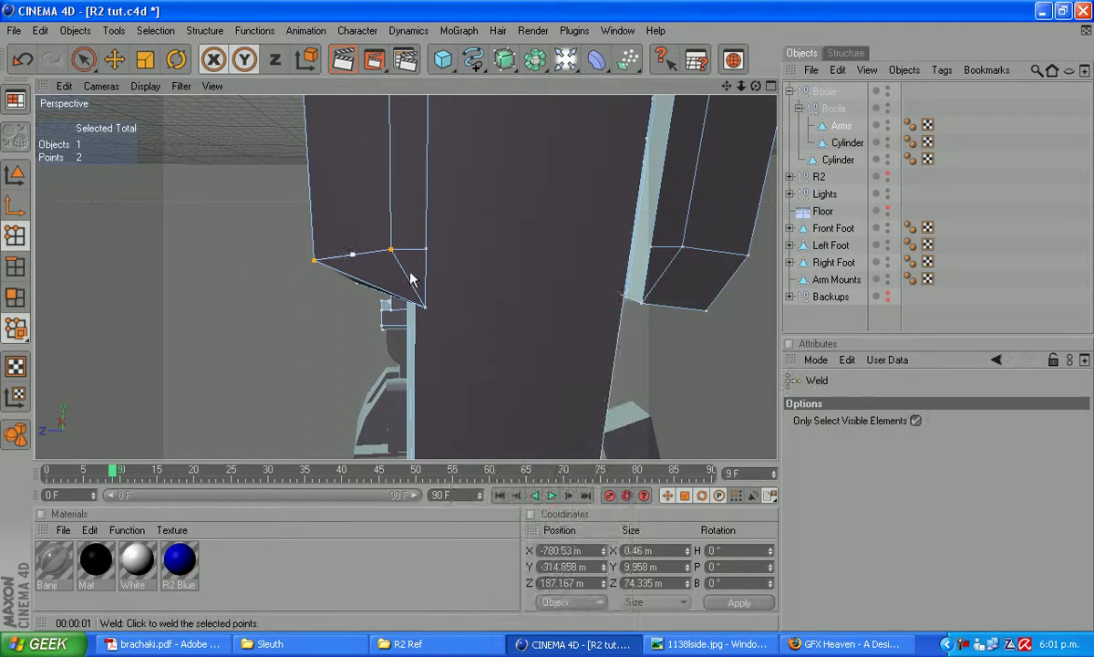
{"action": "left_click", "coordinate": [393, 250]}
Step: On the arm's opposite face, weld the same flange's lowest outer corner point onto the point where it meets the leg
{"action": "scroll", "coordinate": [449, 292], "scroll_direction": "down", "scroll_amount": 5}
{"action": "scroll", "coordinate": [449, 297], "scroll_direction": "up", "scroll_amount": 5}
{"action": "left_click_drag", "start_coordinate": [754, 87], "coordinate": [844, 46]}
{"action": "left_click_drag", "start_coordinate": [741, 82], "coordinate": [422, 474]}
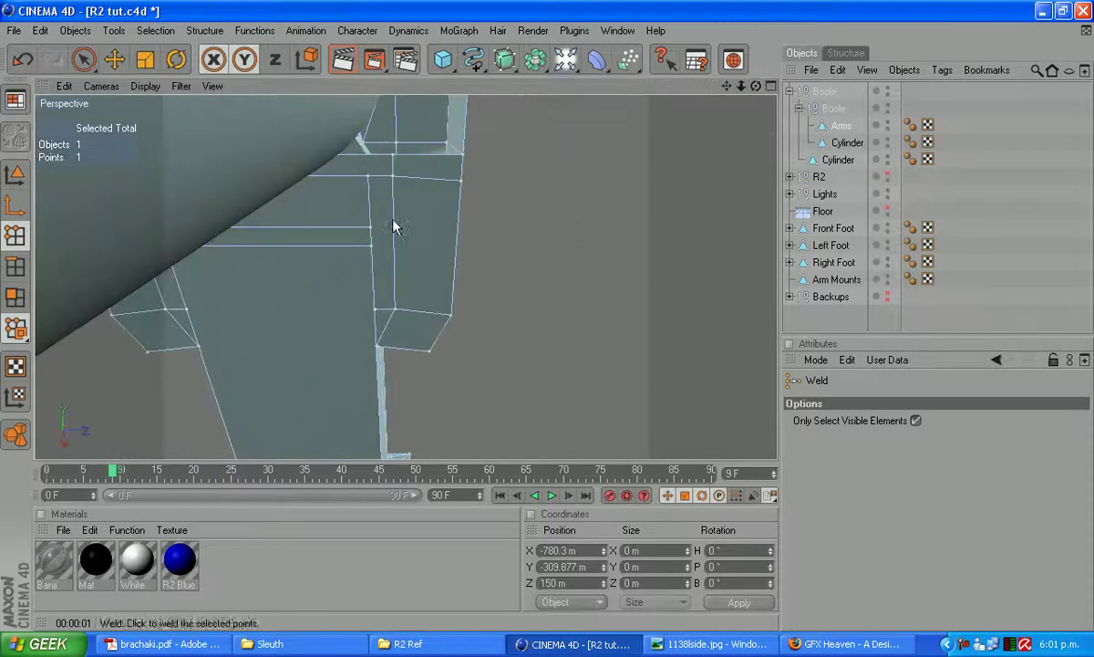
{"action": "left_click", "coordinate": [83, 62]}
{"action": "left_click", "coordinate": [430, 353]}
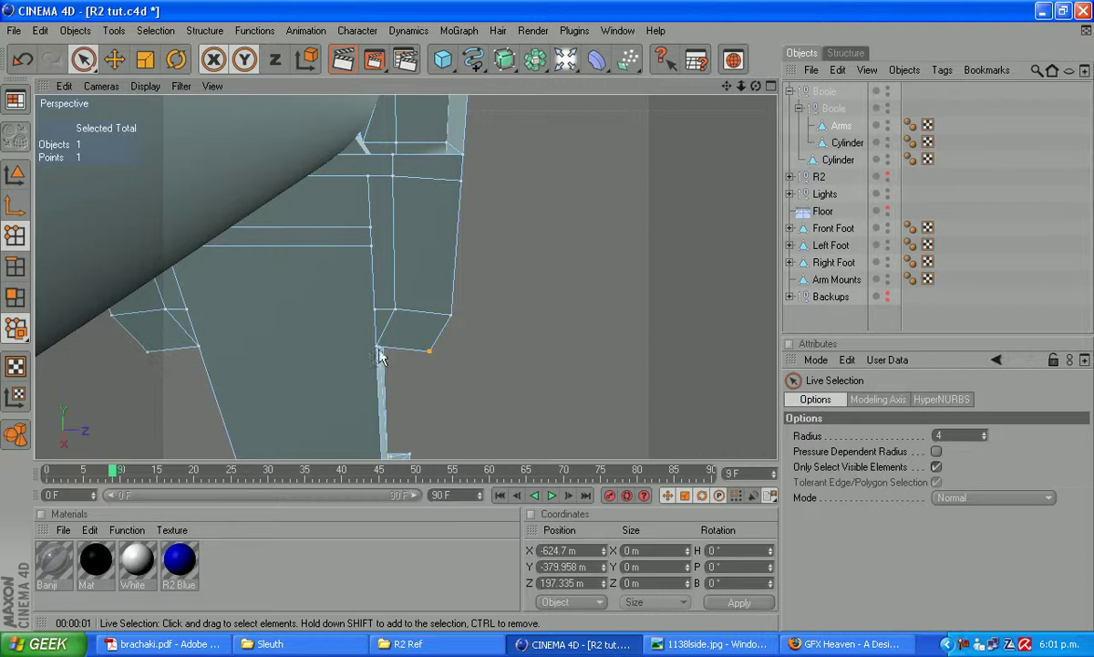
{"action": "left_click_drag", "start_coordinate": [727, 86], "coordinate": [741, 73]}
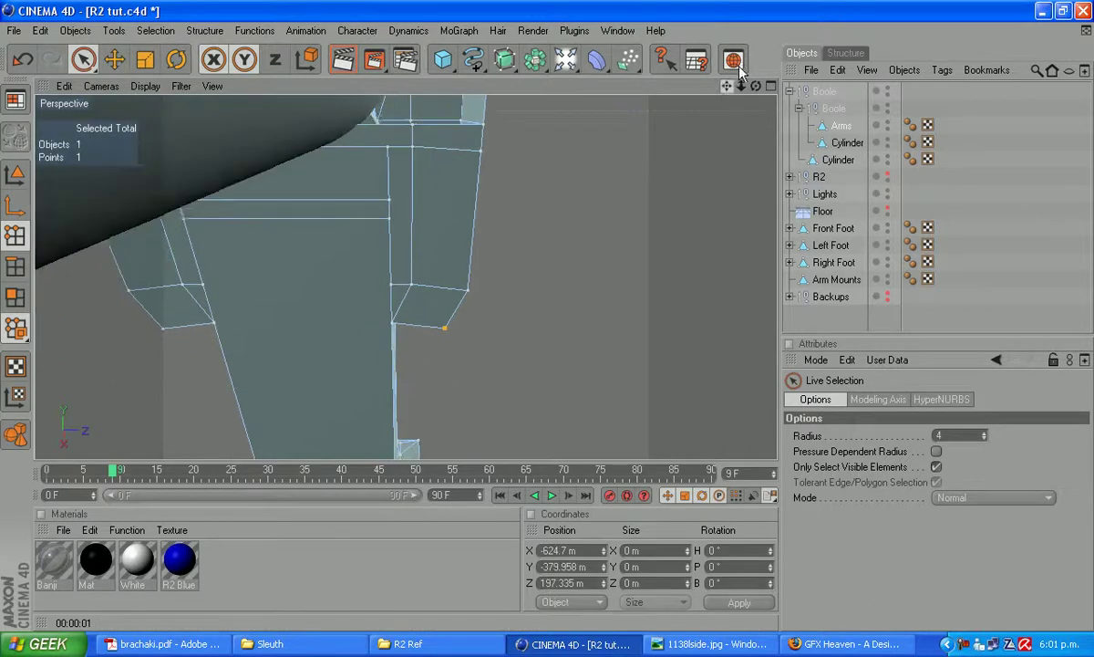
{"action": "scroll", "coordinate": [587, 302], "scroll_direction": "up", "scroll_amount": 4}
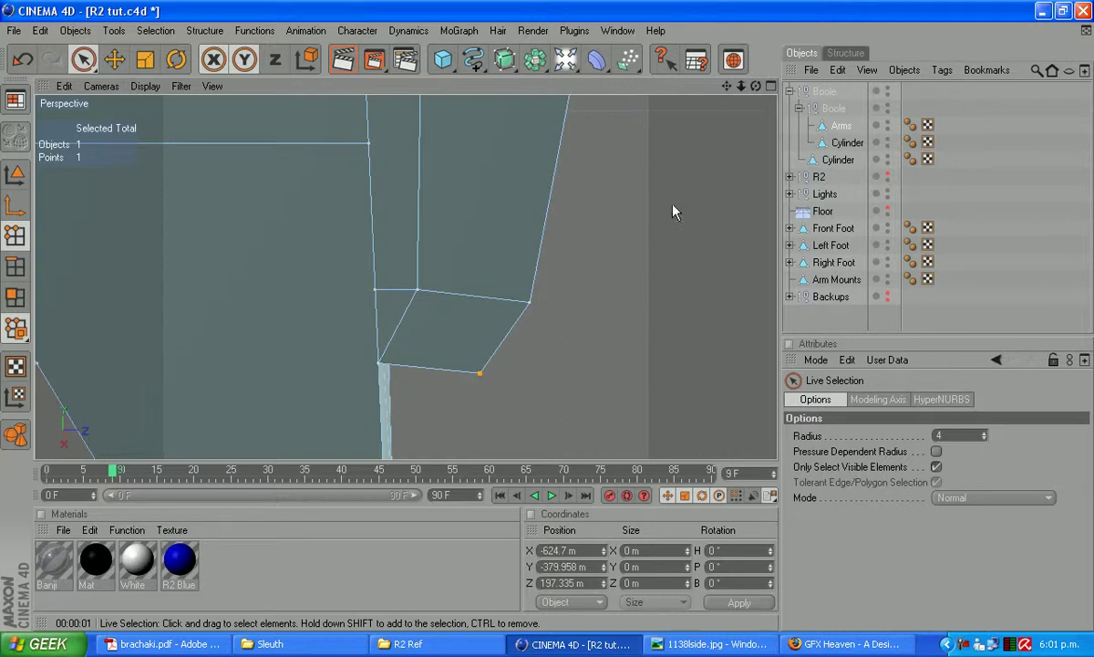
{"action": "left_click_drag", "start_coordinate": [756, 86], "coordinate": [679, 367]}
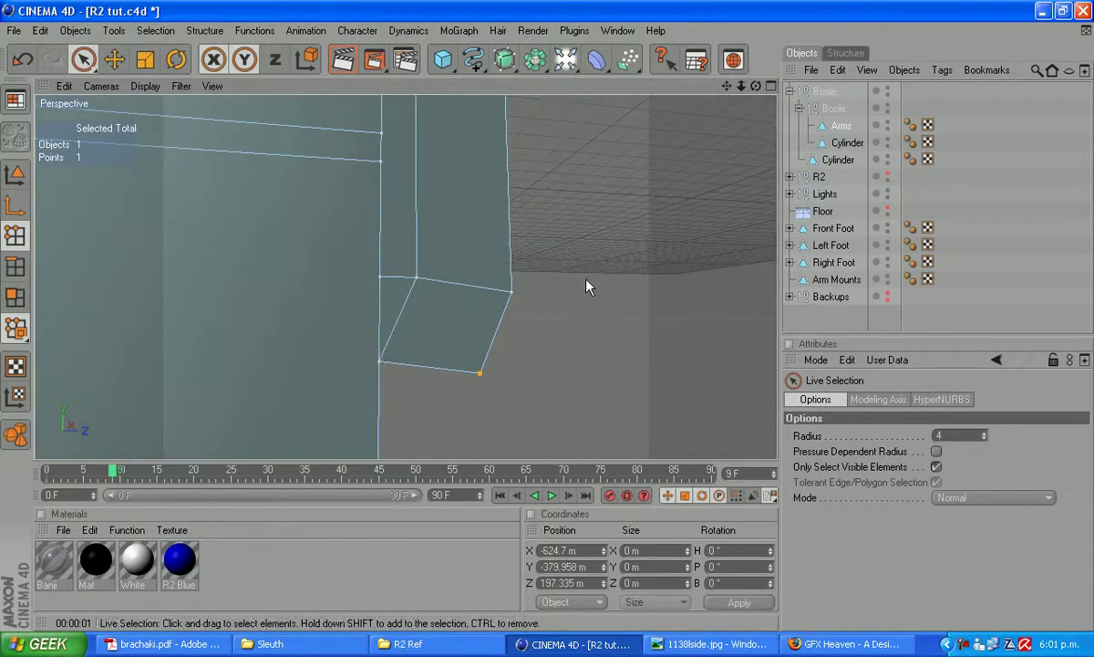
{"action": "left_click_drag", "start_coordinate": [756, 86], "coordinate": [993, 251]}
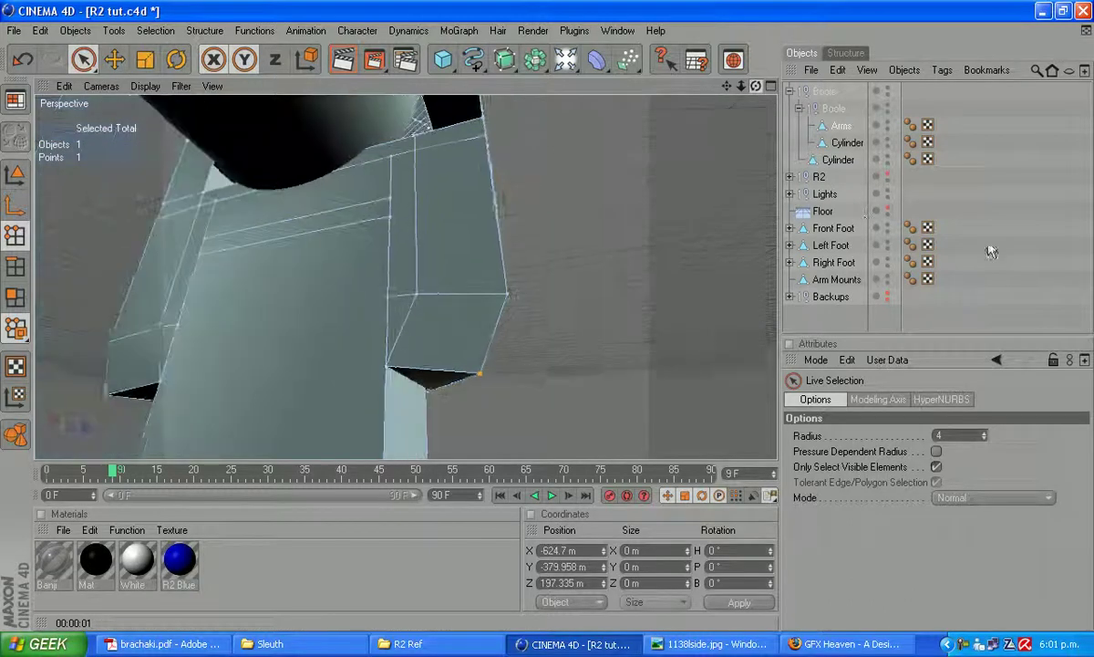
{"action": "left_click", "coordinate": [386, 366], "text": "shift"}
{"action": "right_click", "coordinate": [449, 387]}
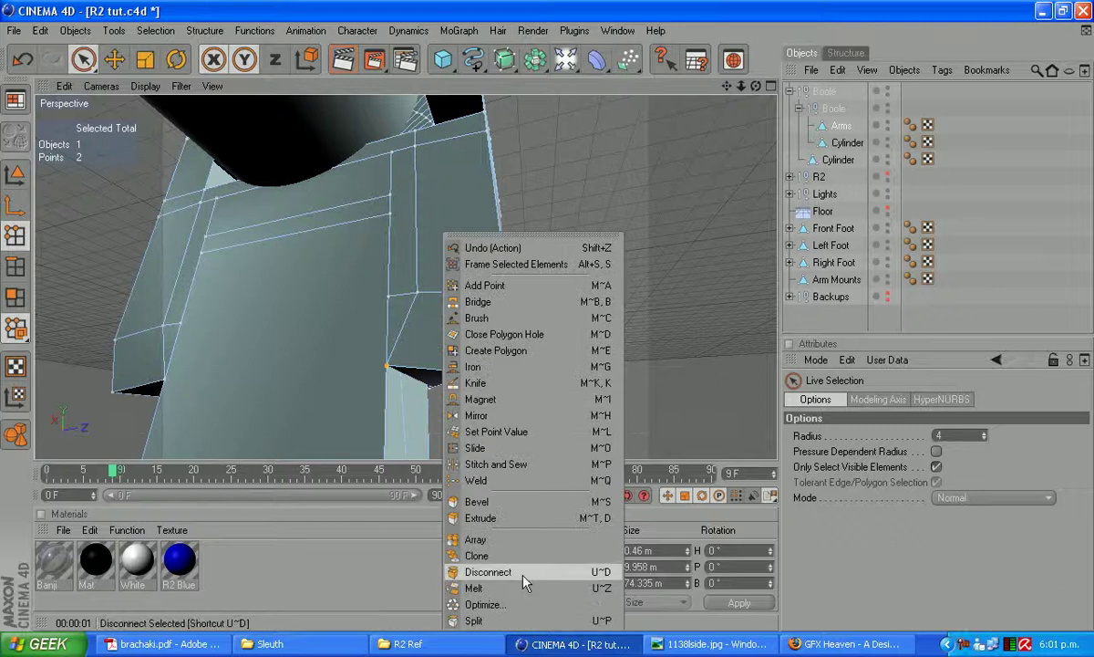
{"action": "left_click", "coordinate": [476, 480]}
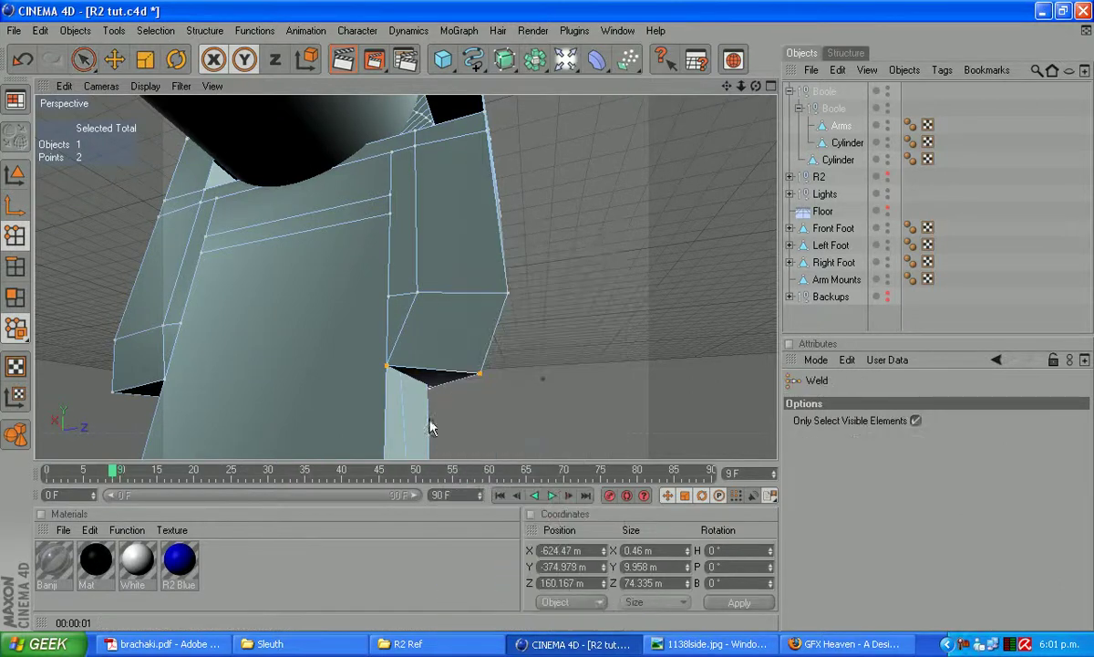
{"action": "left_click", "coordinate": [388, 369]}
Step: Weld the flange's upper outer corner point onto the adjacent inner point of the horizontal edge on this face
{"action": "key", "text": "space"}
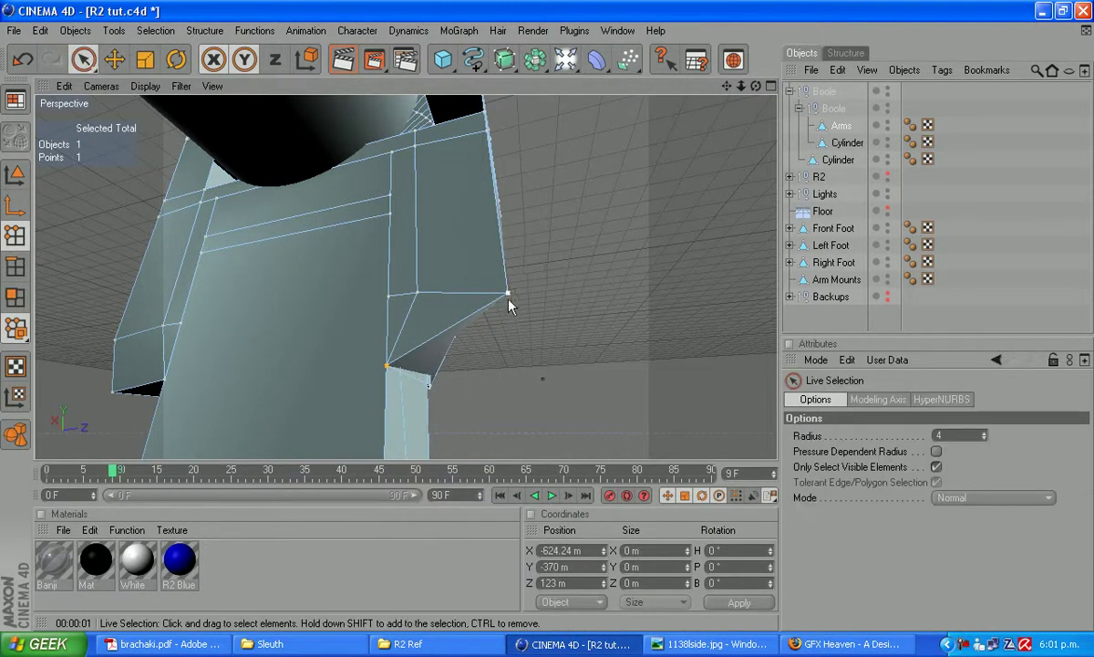
{"action": "left_click", "coordinate": [508, 294]}
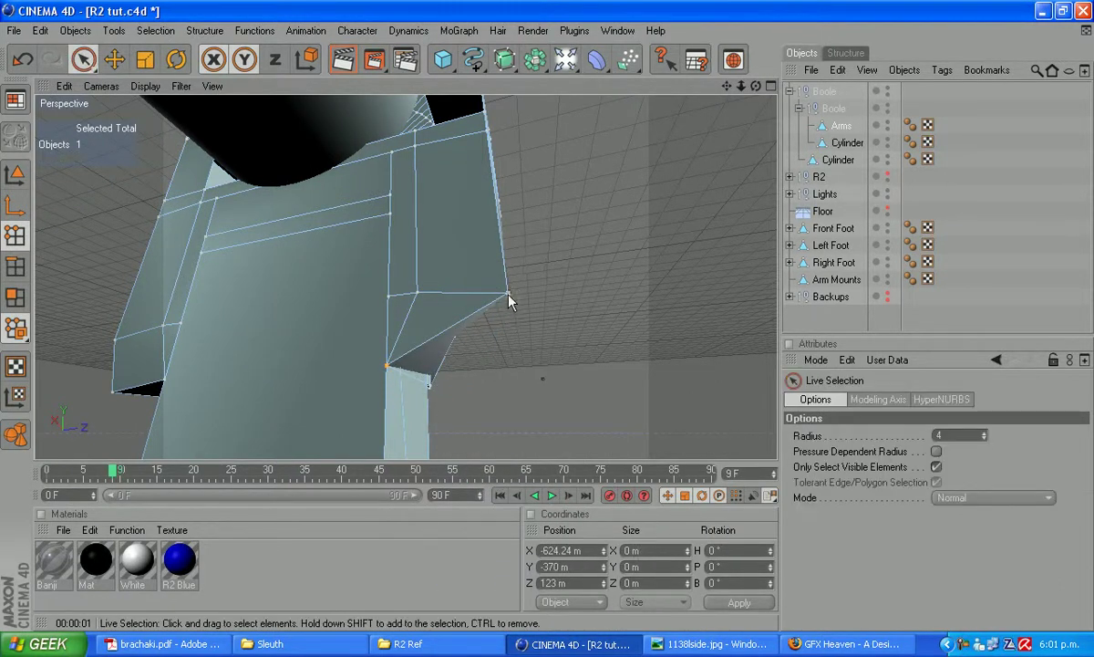
{"action": "left_click", "coordinate": [418, 294], "text": "shift"}
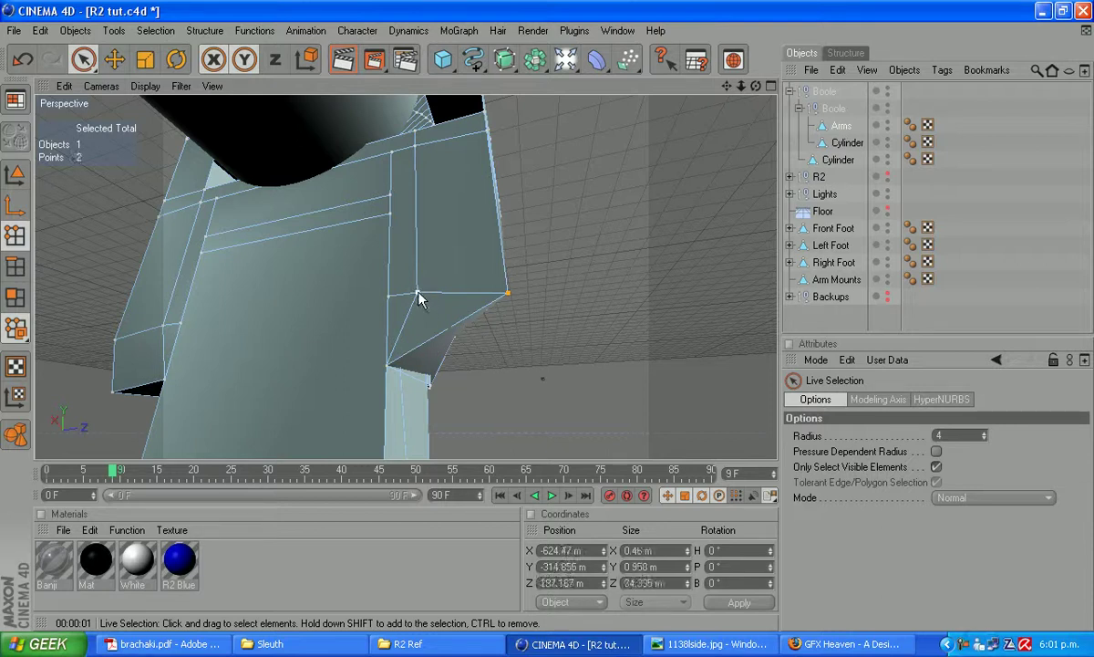
{"action": "right_click", "coordinate": [464, 332]}
{"action": "left_click", "coordinate": [497, 478]}
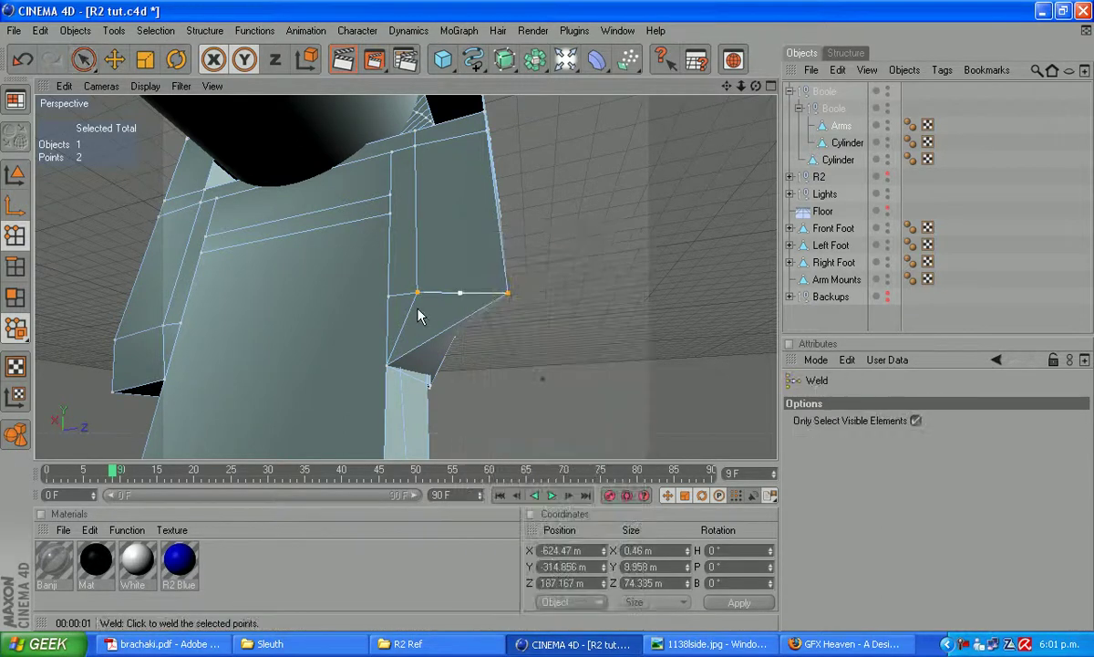
{"action": "left_click", "coordinate": [418, 293]}
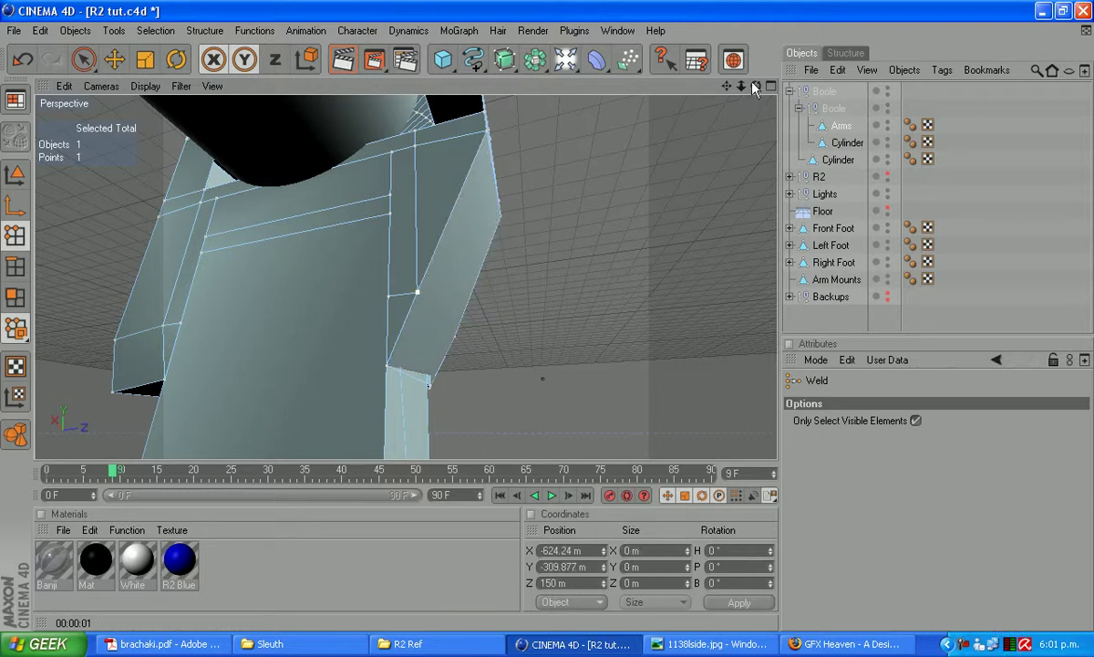
Step: Inspect the reshaped flange and the other arm flanges from several sides for corners still needing welds
{"action": "left_click_drag", "start_coordinate": [755, 86], "coordinate": [853, 76]}
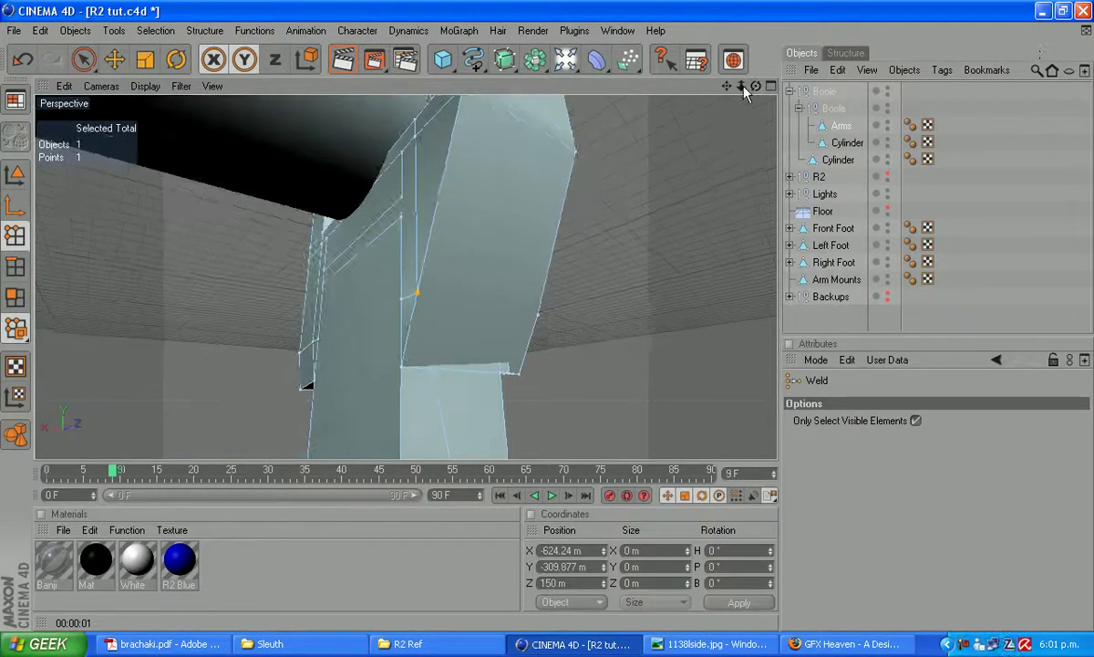
{"action": "left_click_drag", "start_coordinate": [727, 85], "coordinate": [691, 319]}
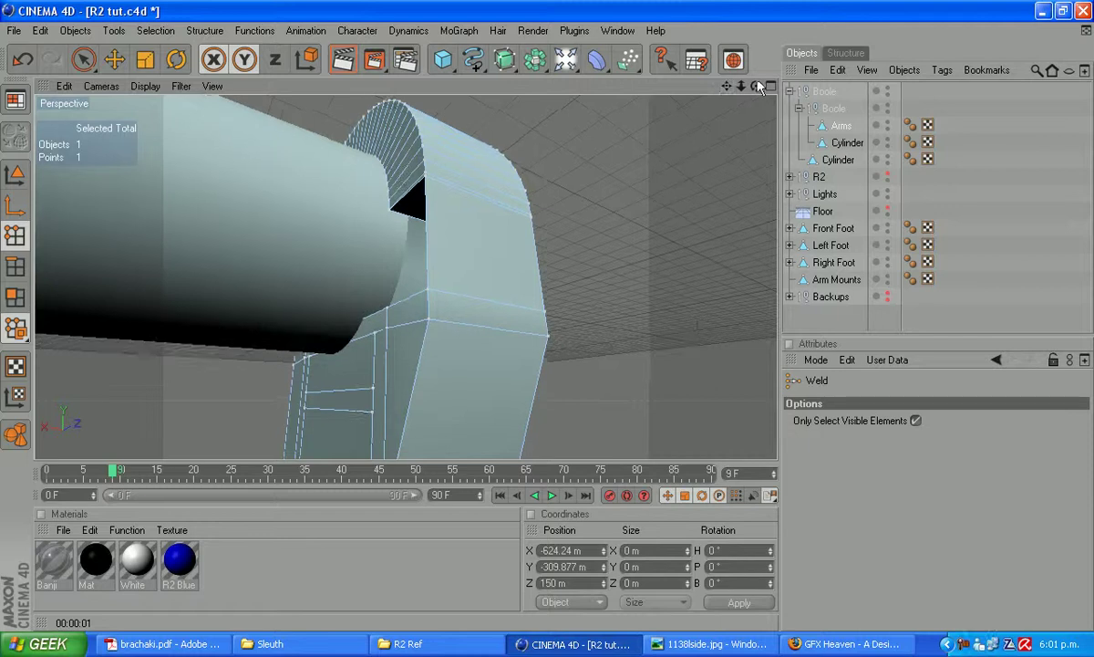
{"action": "left_click_drag", "start_coordinate": [756, 86], "coordinate": [510, 112]}
{"action": "scroll", "coordinate": [529, 208], "scroll_direction": "down", "scroll_amount": 6}
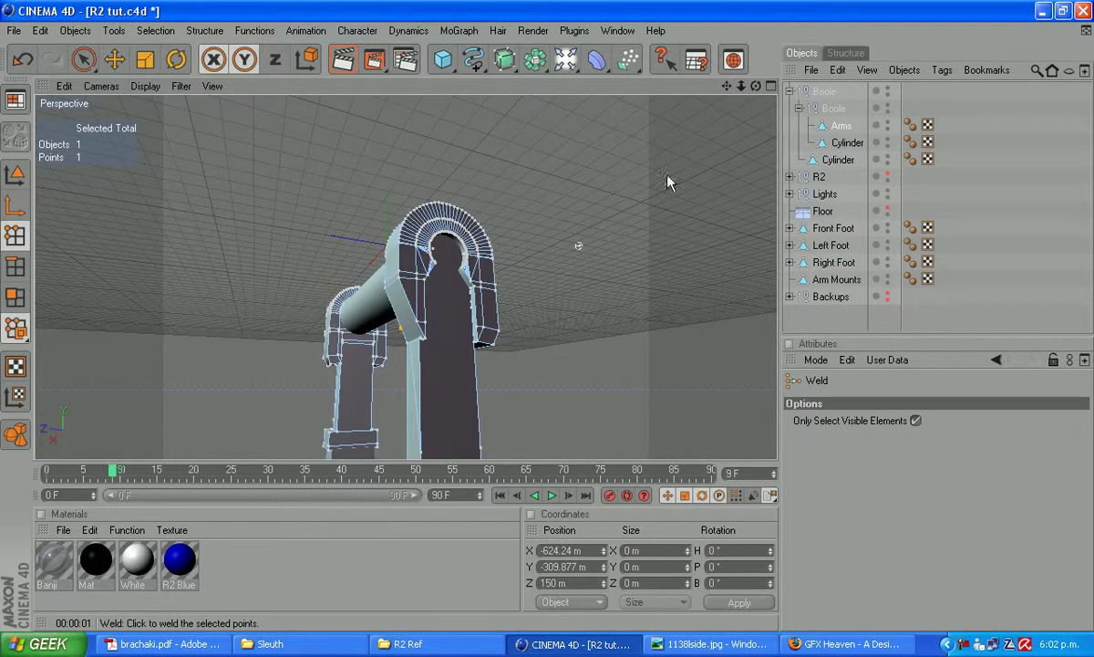
{"action": "scroll", "coordinate": [661, 195], "scroll_direction": "up", "scroll_amount": 3}
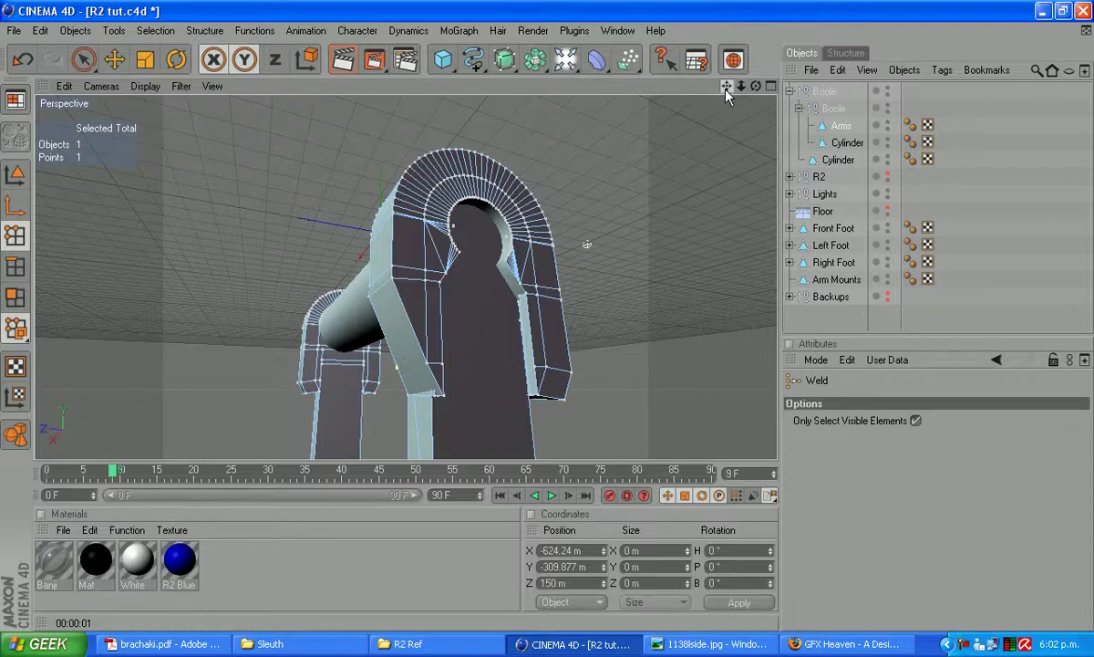
{"action": "left_click_drag", "start_coordinate": [727, 95], "coordinate": [534, 120]}
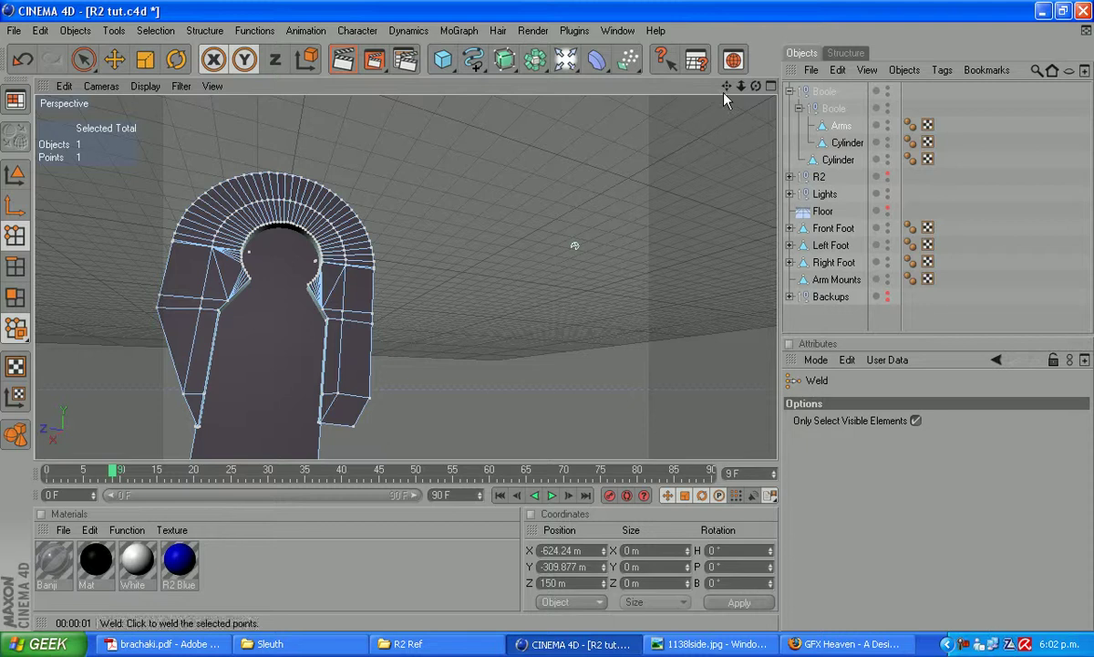
{"action": "left_click_drag", "start_coordinate": [726, 86], "coordinate": [783, 16]}
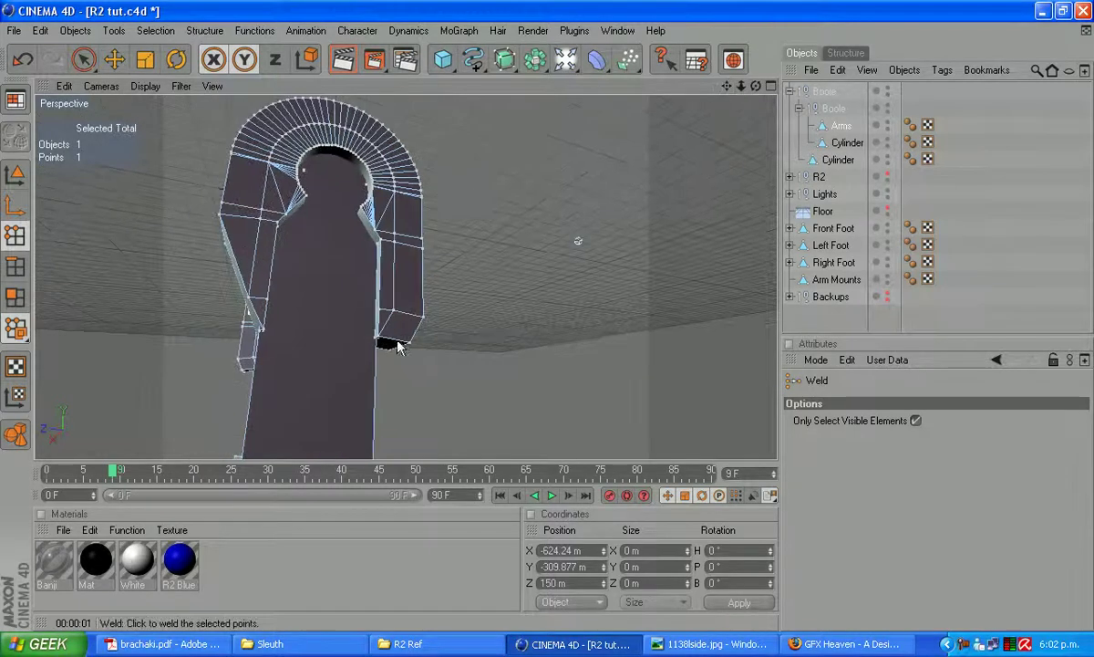
{"action": "middle_click", "coordinate": [326, 259]}
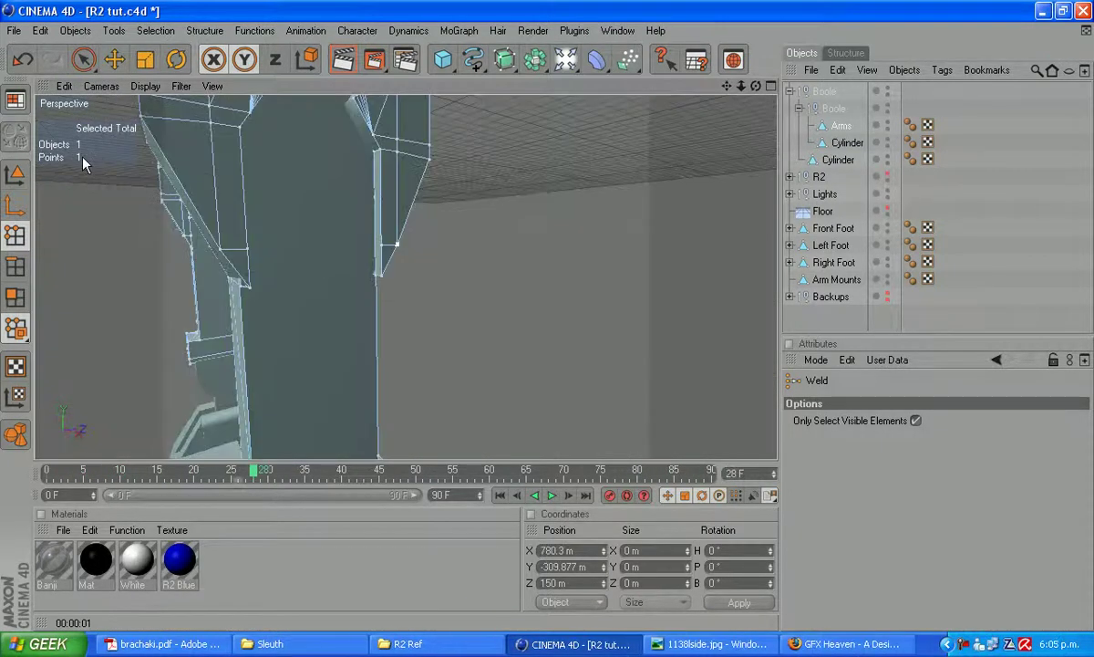
Step: Move the lowest outer-face corner point of the arm's negative-Z flange along Z to about -125 m
{"action": "left_click_drag", "start_coordinate": [727, 87], "coordinate": [748, 50]}
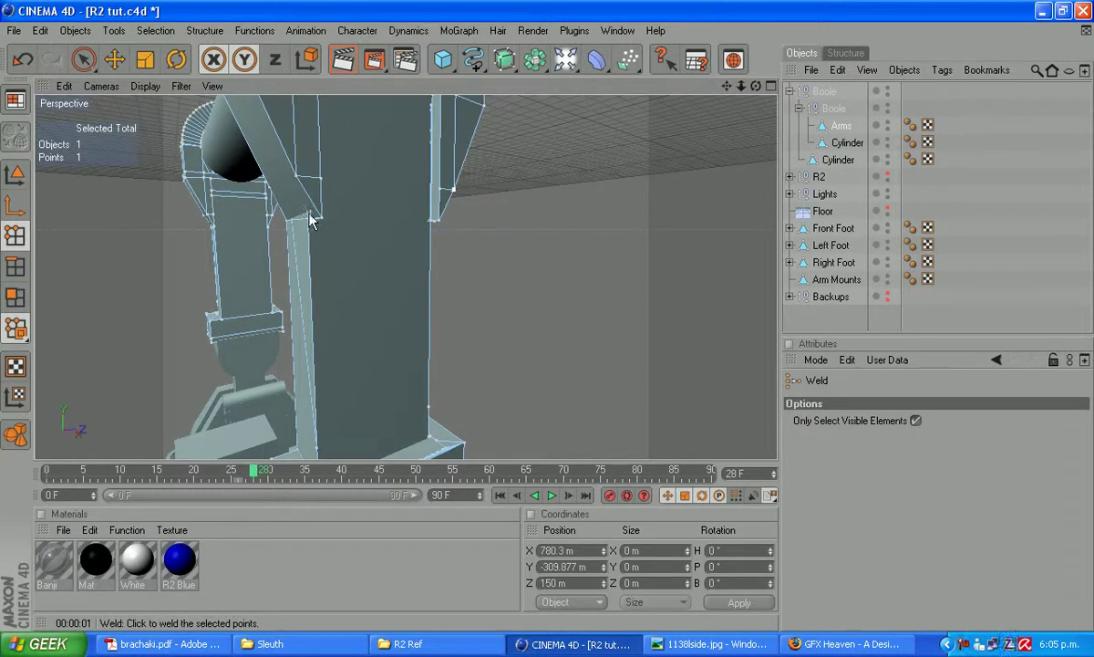
{"action": "scroll", "coordinate": [319, 249], "scroll_direction": "up", "scroll_amount": 5}
{"action": "scroll", "coordinate": [319, 248], "scroll_direction": "down", "scroll_amount": 3}
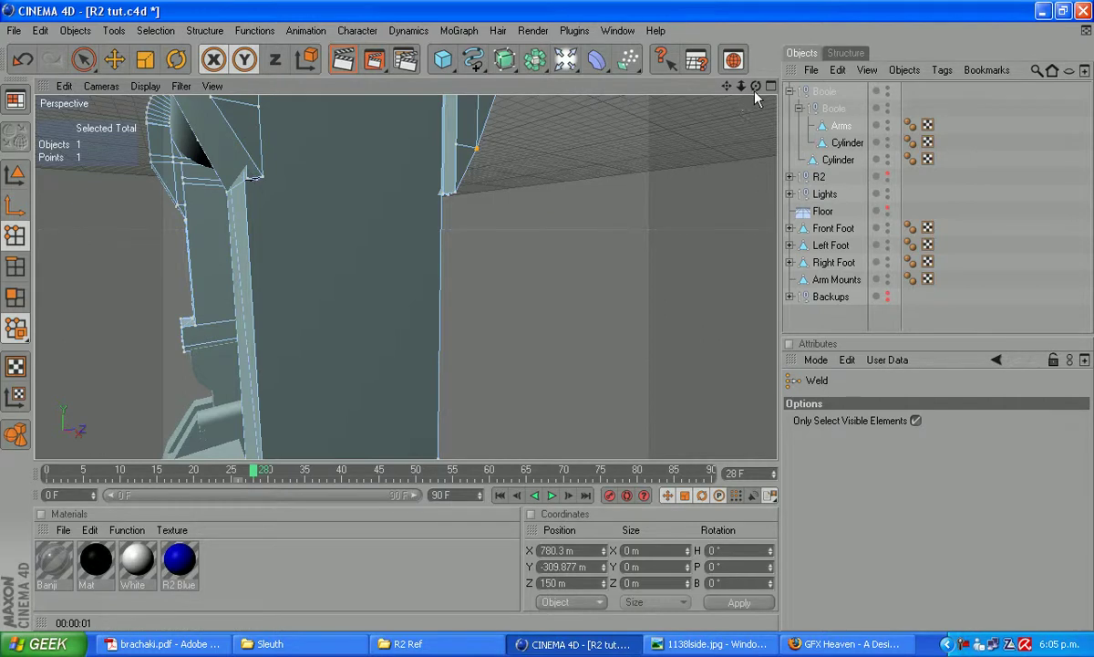
{"action": "left_click_drag", "start_coordinate": [757, 88], "coordinate": [944, 3]}
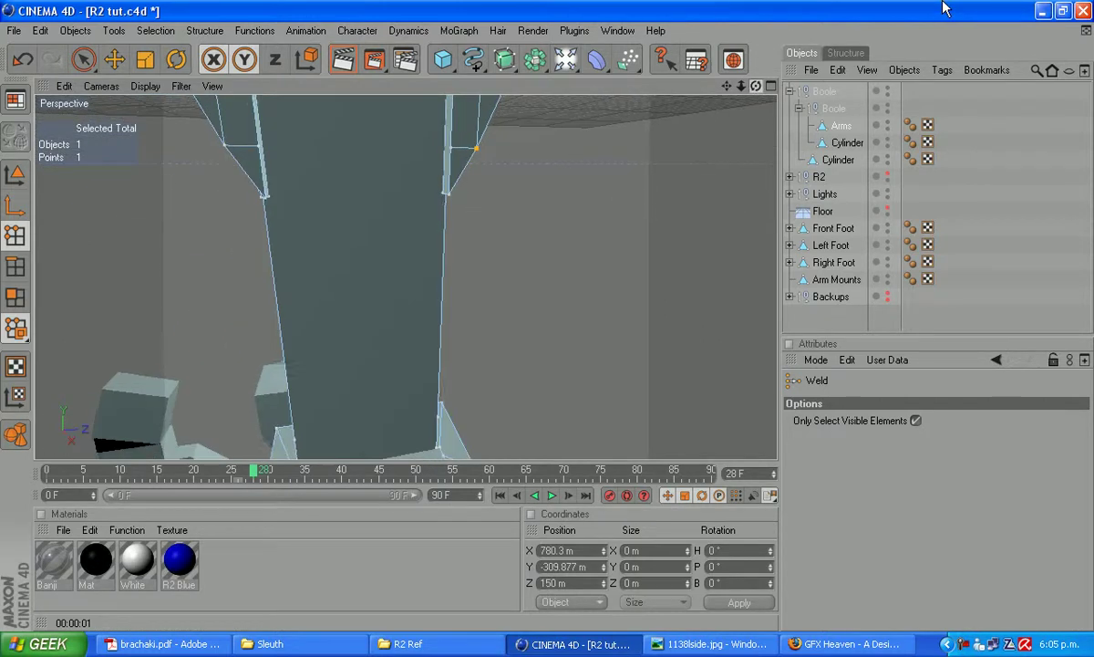
{"action": "left_click", "coordinate": [86, 61]}
{"action": "left_click_drag", "start_coordinate": [756, 87], "coordinate": [150, 62]}
{"action": "left_click_drag", "start_coordinate": [756, 86], "coordinate": [993, 82]}
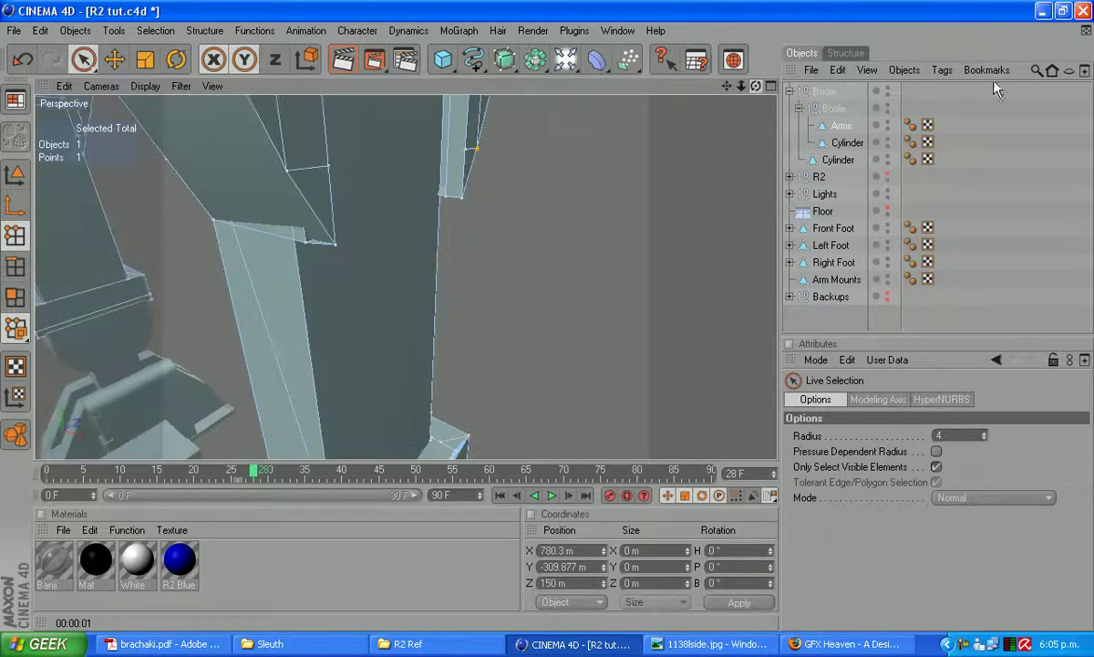
{"action": "left_click", "coordinate": [334, 246]}
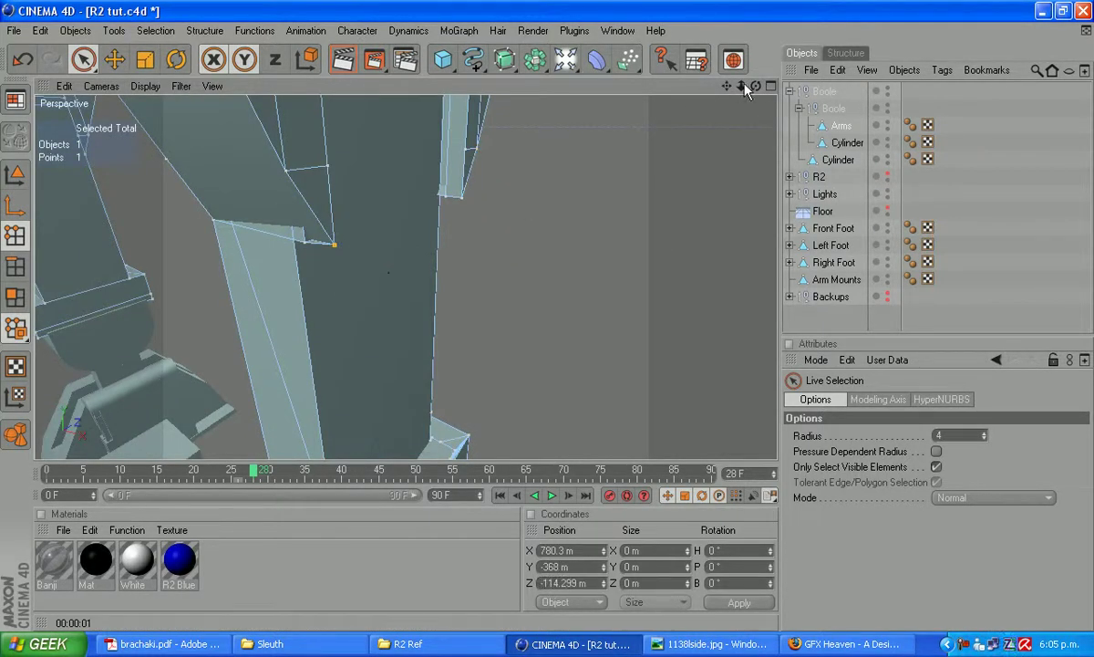
{"action": "left_click_drag", "start_coordinate": [756, 87], "coordinate": [5, 120]}
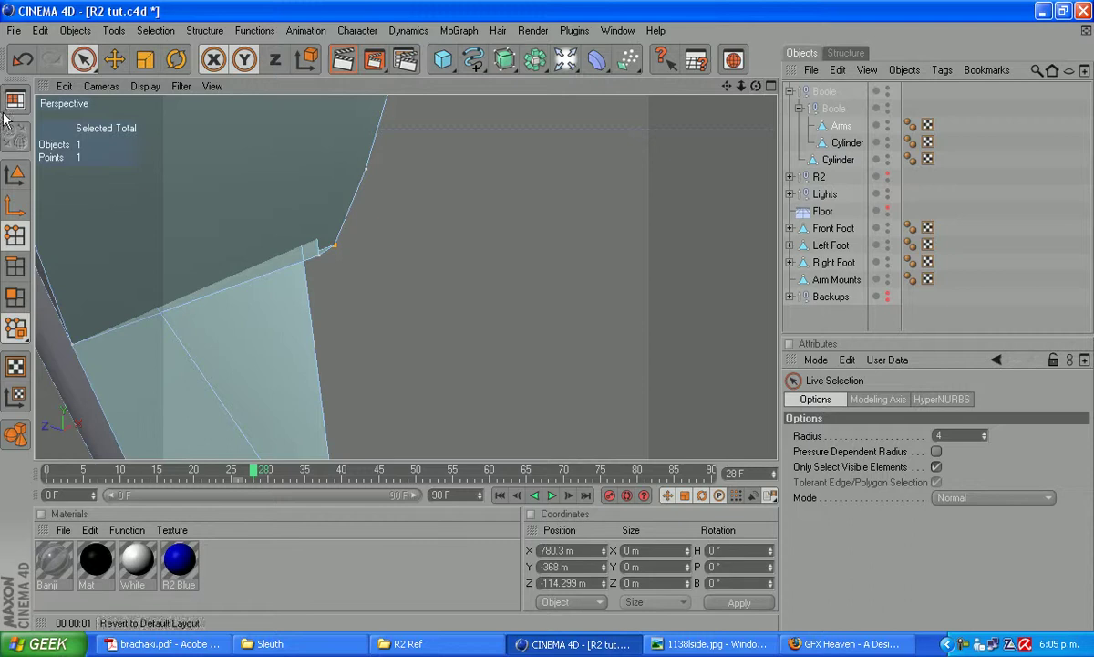
{"action": "left_click", "coordinate": [73, 345], "text": "shift"}
{"action": "left_click_drag", "start_coordinate": [757, 89], "coordinate": [846, 39]}
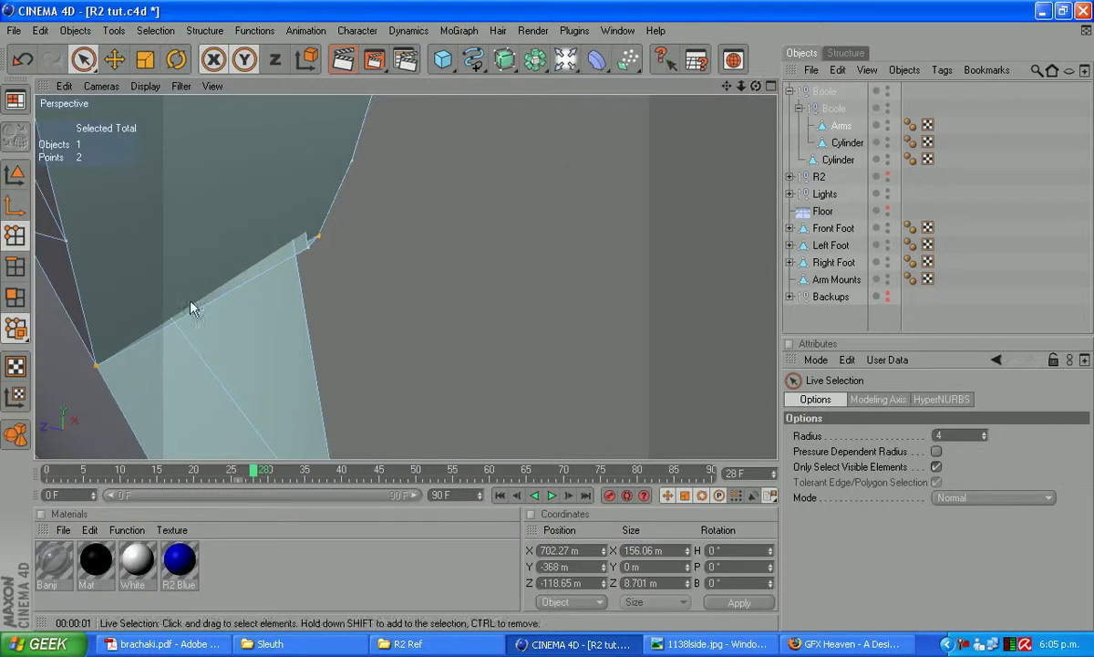
{"action": "left_click", "coordinate": [97, 365], "text": "ctrl"}
{"action": "left_click_drag", "start_coordinate": [758, 87], "coordinate": [994, 37]}
{"action": "left_click_drag", "start_coordinate": [758, 86], "coordinate": [854, 147]}
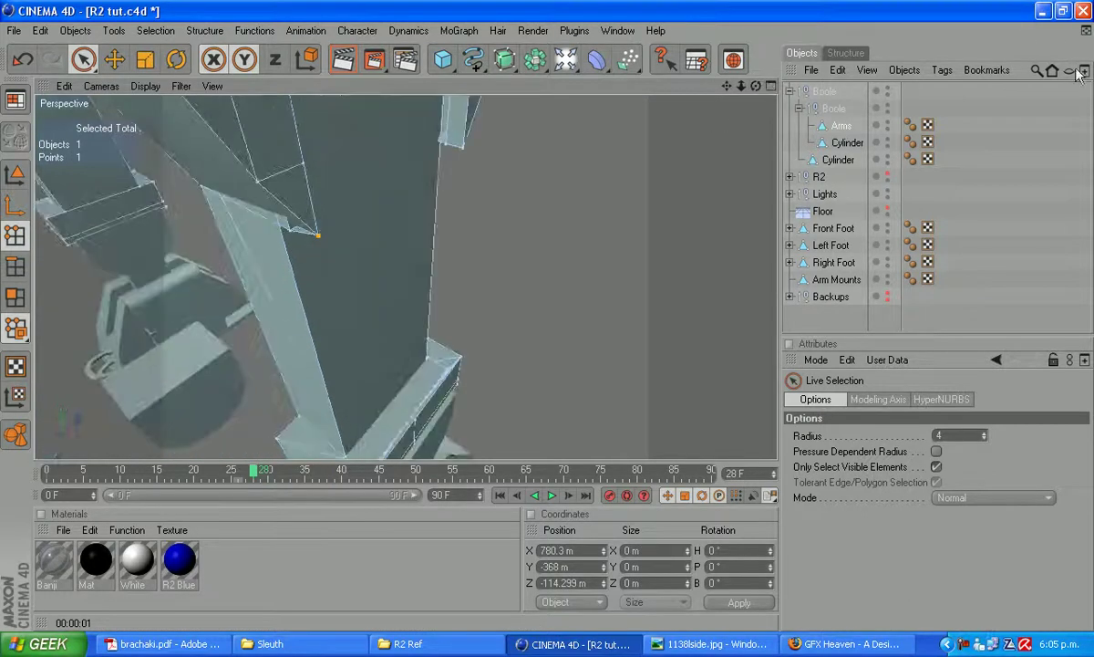
{"action": "left_click", "coordinate": [114, 59]}
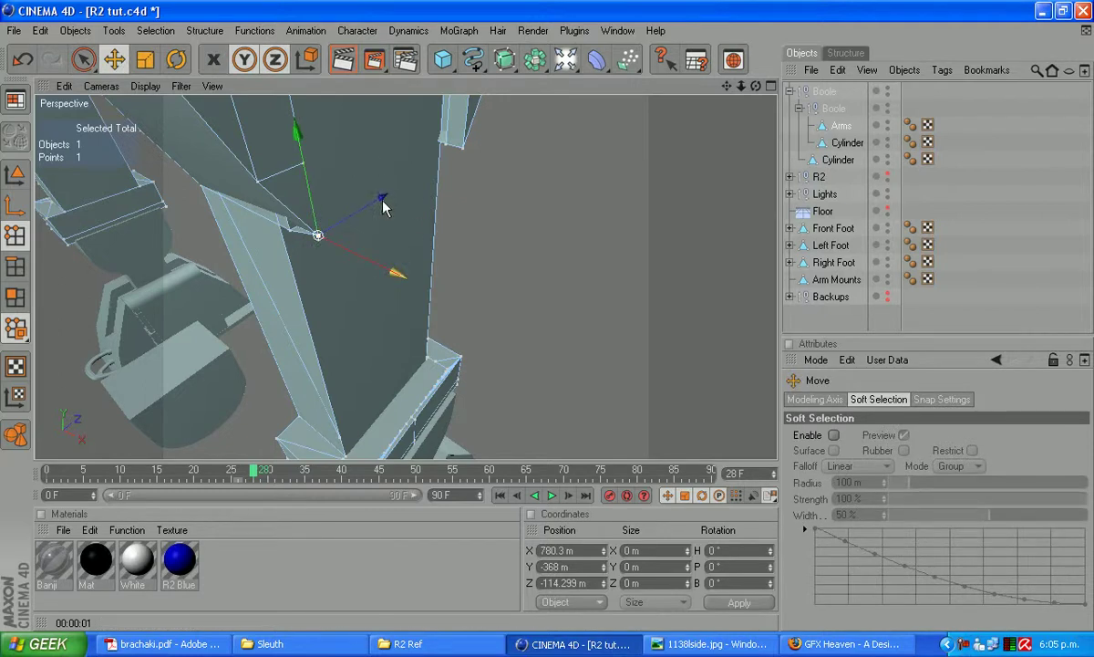
{"action": "left_click_drag", "start_coordinate": [382, 200], "coordinate": [369, 215]}
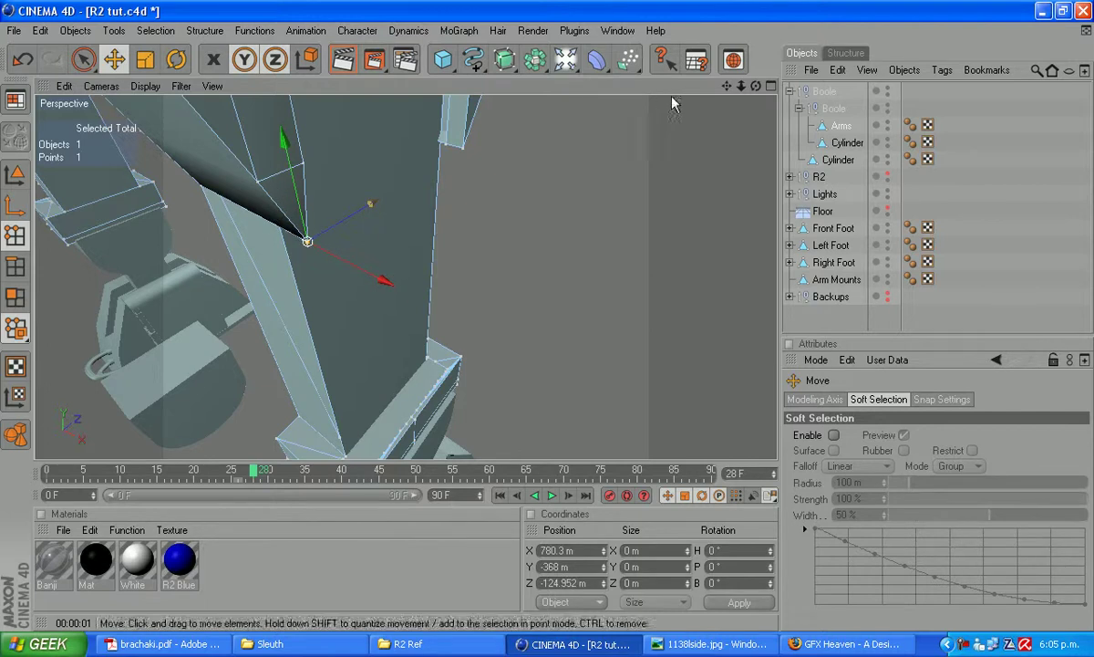
Step: Shift the neighbouring point behind that lowest flange corner along Z to about -121 m
{"action": "left_click_drag", "start_coordinate": [757, 86], "coordinate": [1066, 179]}
{"action": "left_click_drag", "start_coordinate": [306, 239], "coordinate": [321, 235]}
{"action": "left_click_drag", "start_coordinate": [428, 224], "coordinate": [420, 225]}
{"action": "left_click_drag", "start_coordinate": [756, 86], "coordinate": [518, 296]}
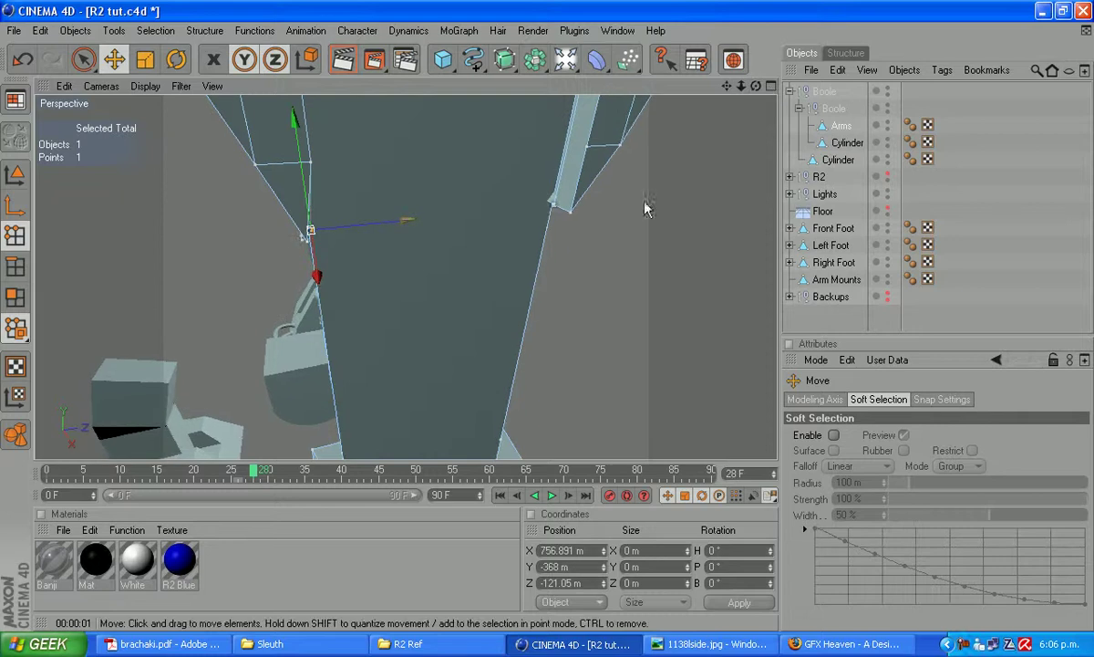
Step: Move the two lower corner points of the positive-Z flange together along Z to about 120.6 m
{"action": "left_click", "coordinate": [554, 204]}
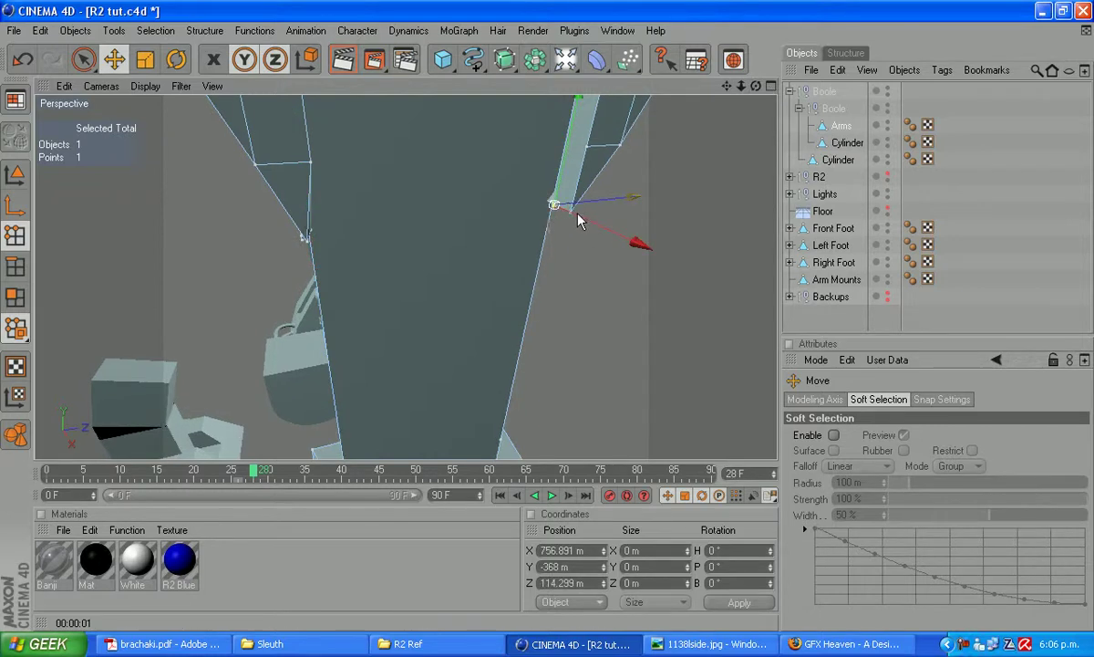
{"action": "left_click", "coordinate": [570, 212], "text": "shift"}
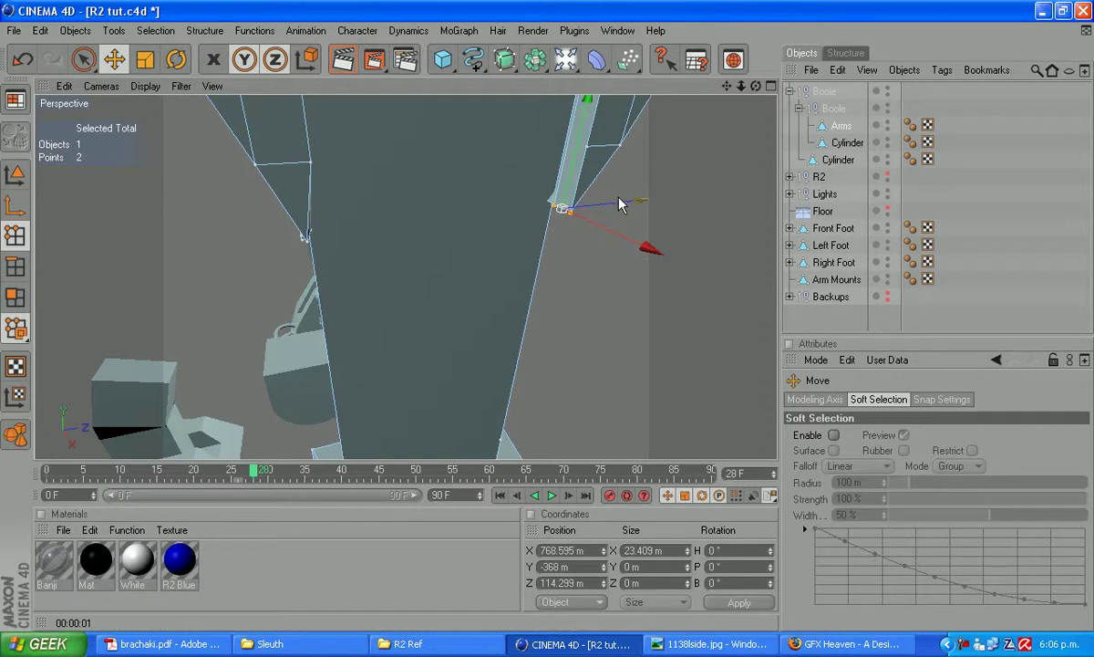
{"action": "left_click_drag", "start_coordinate": [642, 204], "coordinate": [651, 174]}
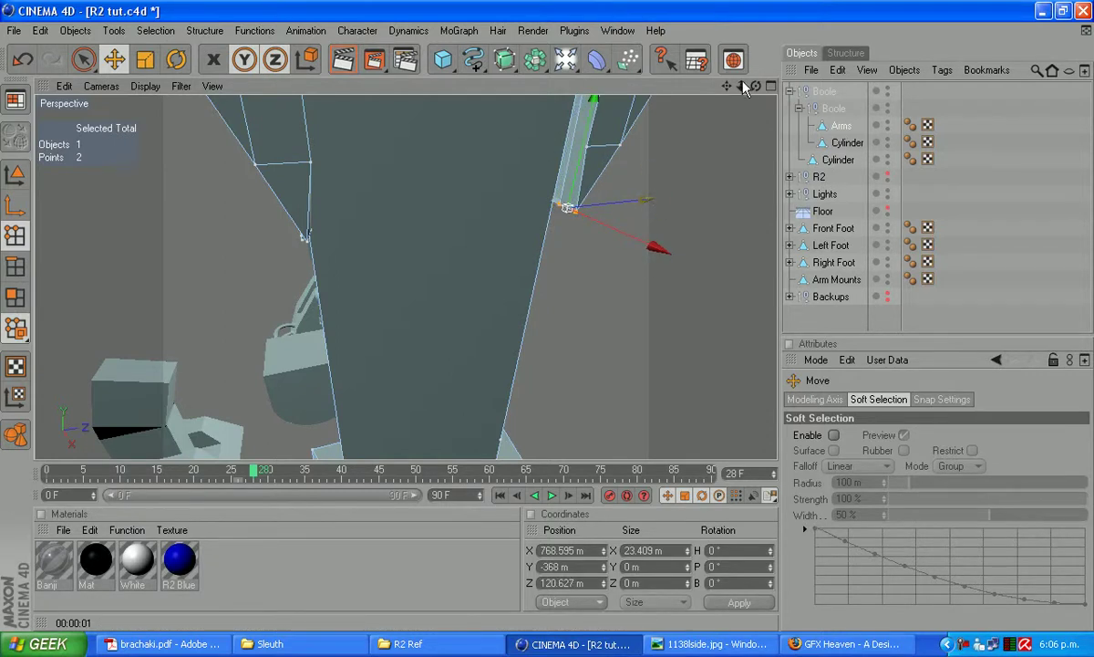
Step: Render the perspective view to check how the flange corners meet the leg
{"action": "left_click_drag", "start_coordinate": [756, 85], "coordinate": [421, 162]}
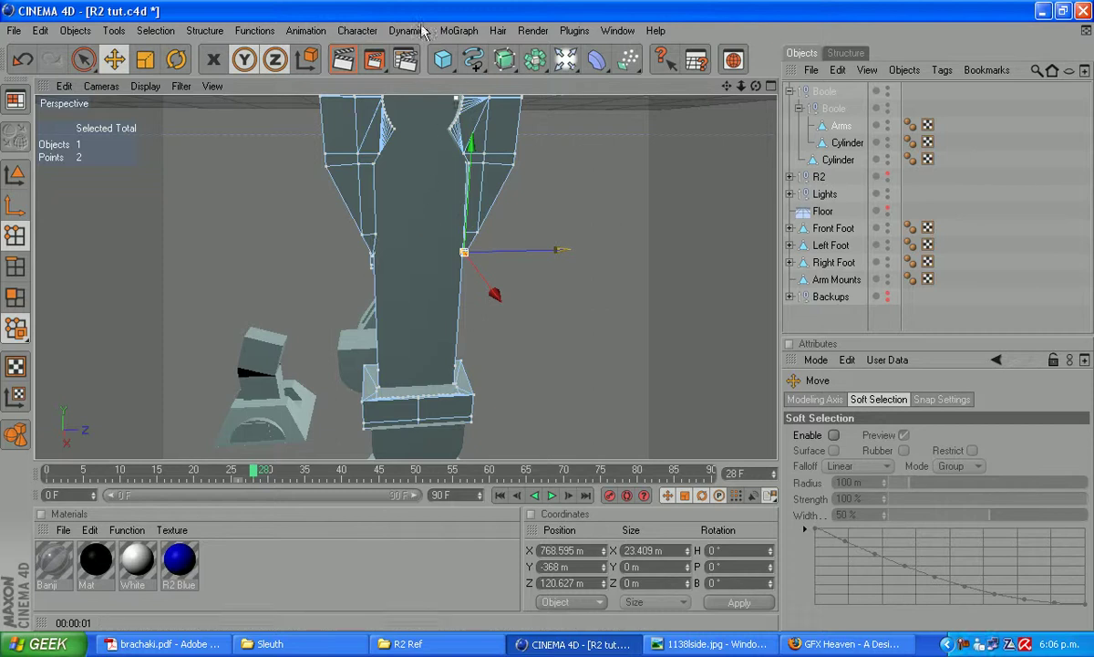
{"action": "left_click", "coordinate": [536, 31]}
{"action": "left_click", "coordinate": [552, 47]}
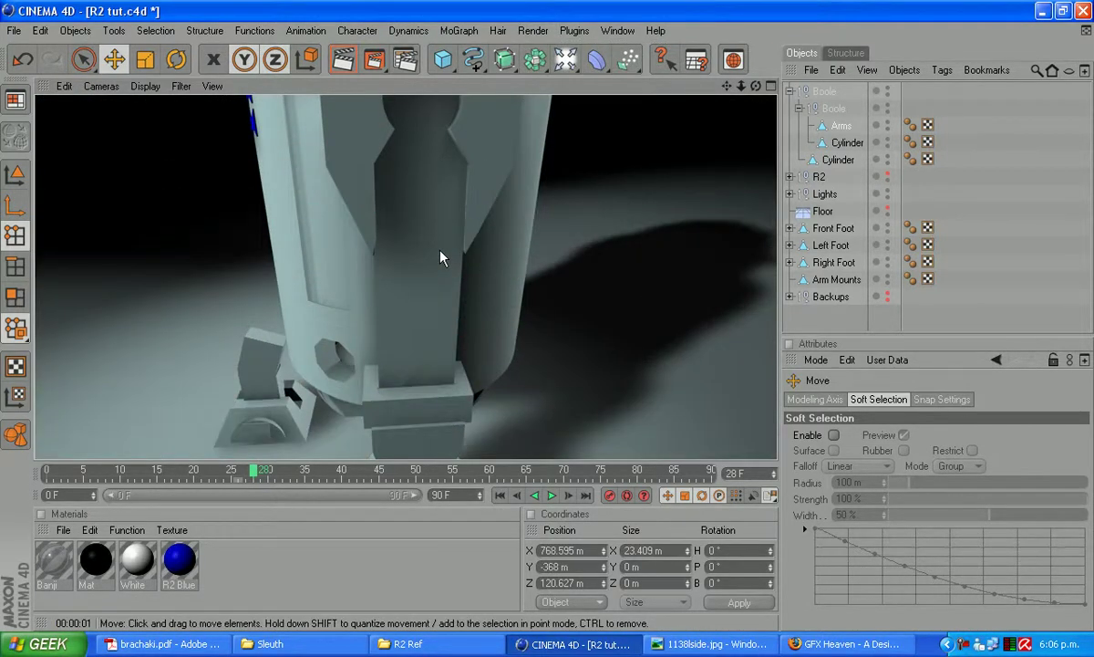
{"action": "scroll", "coordinate": [415, 296], "scroll_direction": "up", "scroll_amount": 5}
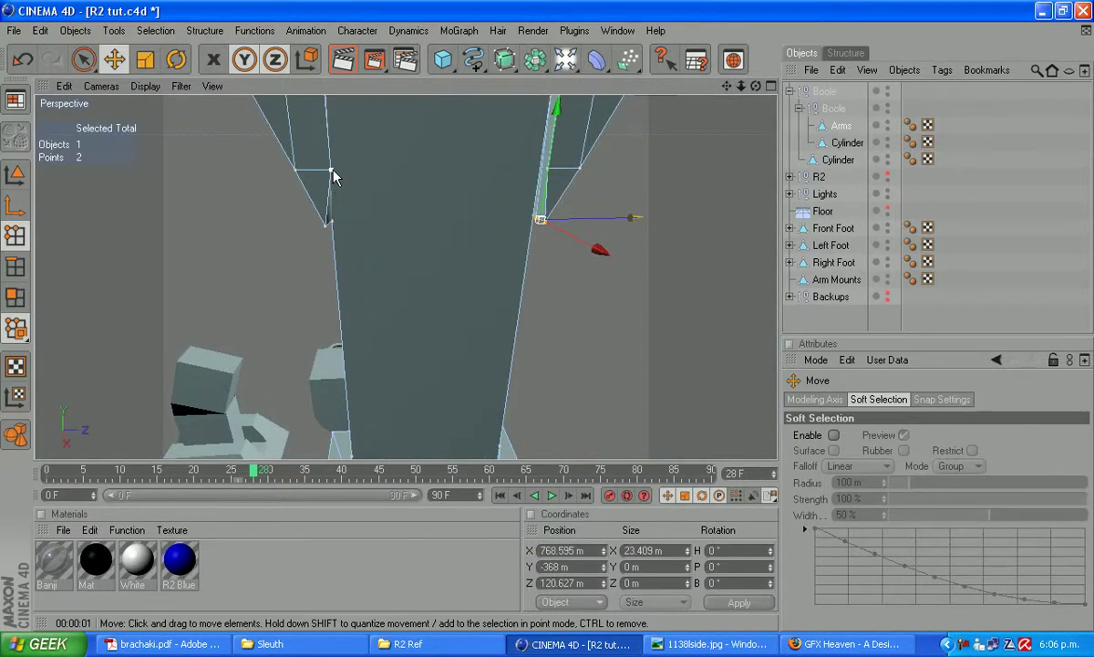
Step: Move the negative-Z flange's inner horizontal-edge point to Z about -118.7 m and its lowest outer-face corner point to about -119 m
{"action": "left_click", "coordinate": [332, 171]}
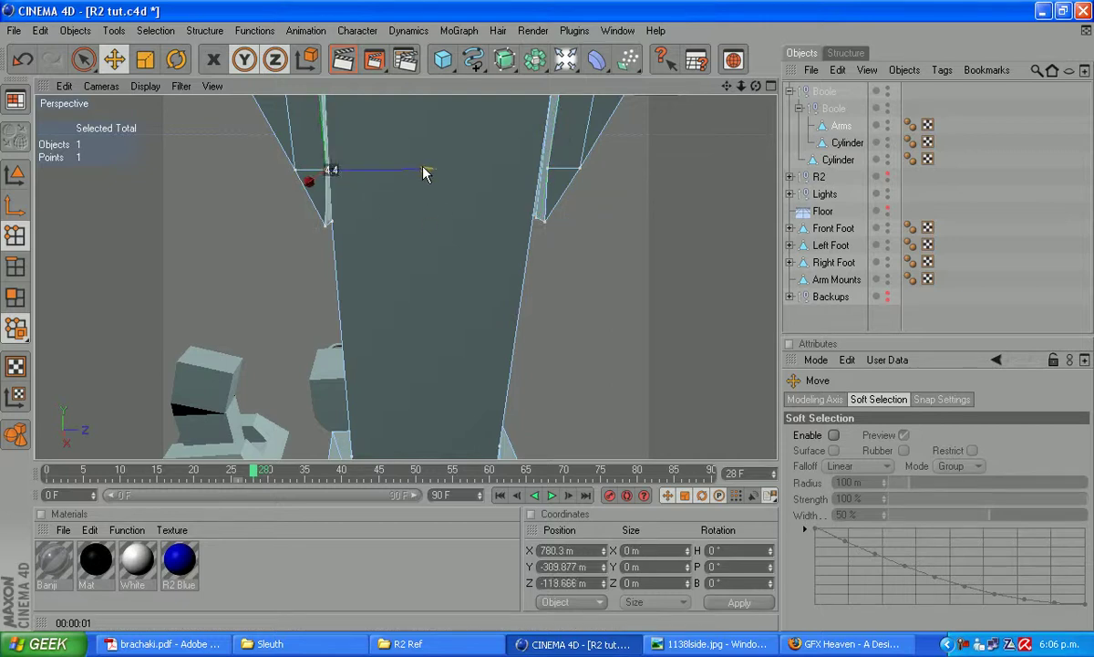
{"action": "scroll", "coordinate": [403, 234], "scroll_direction": "down", "scroll_amount": 4}
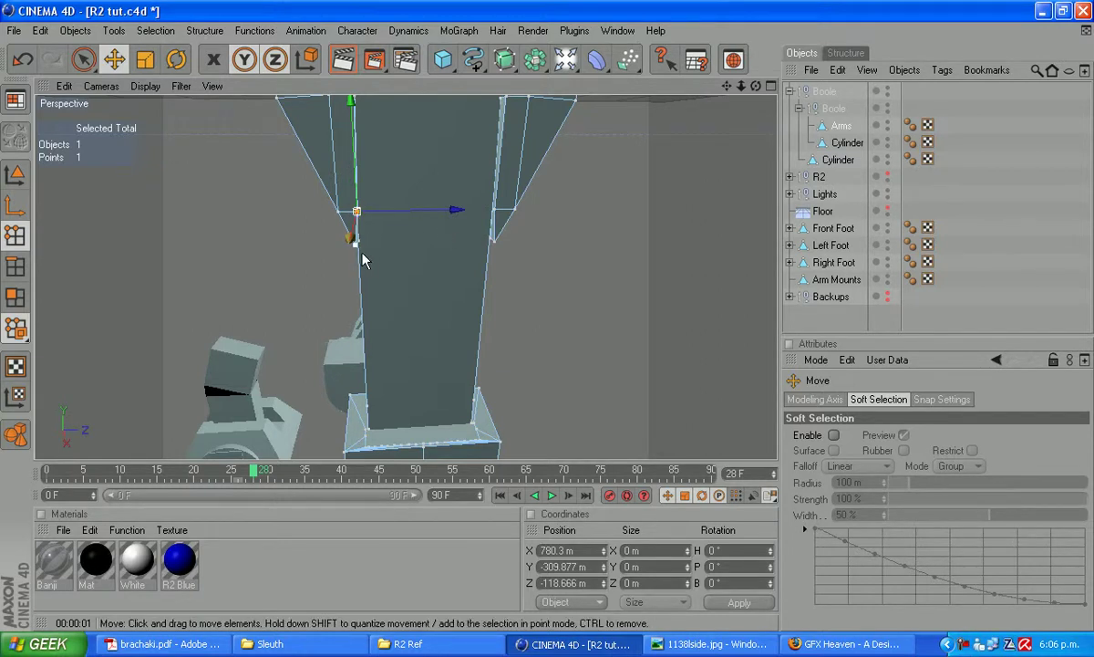
{"action": "left_click", "coordinate": [358, 239]}
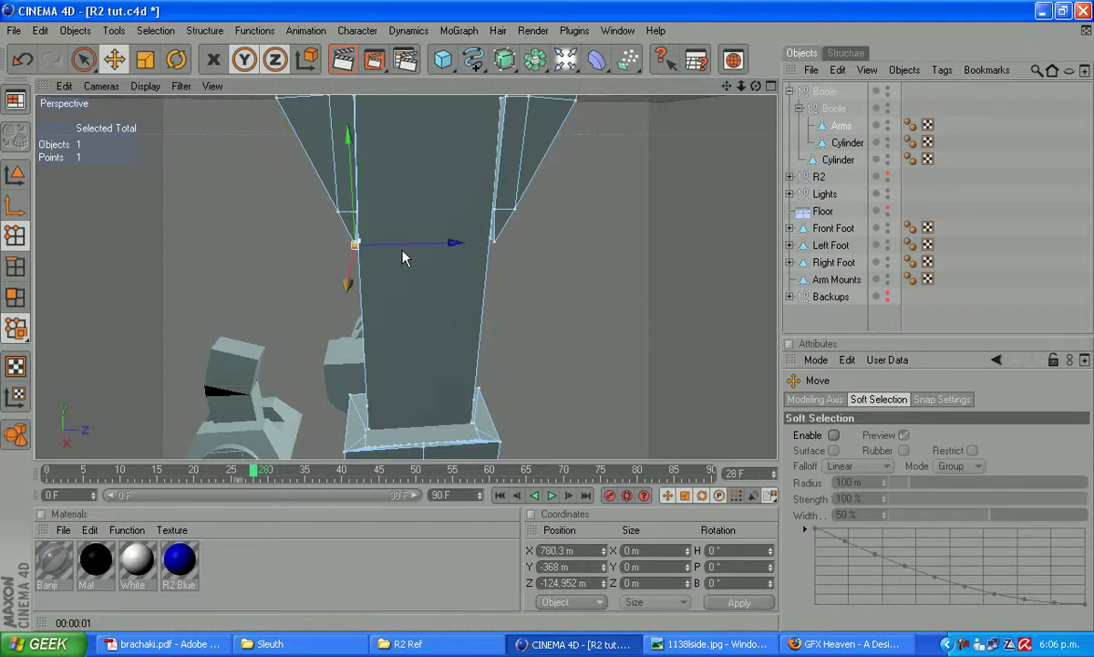
{"action": "left_click_drag", "start_coordinate": [448, 241], "coordinate": [454, 245]}
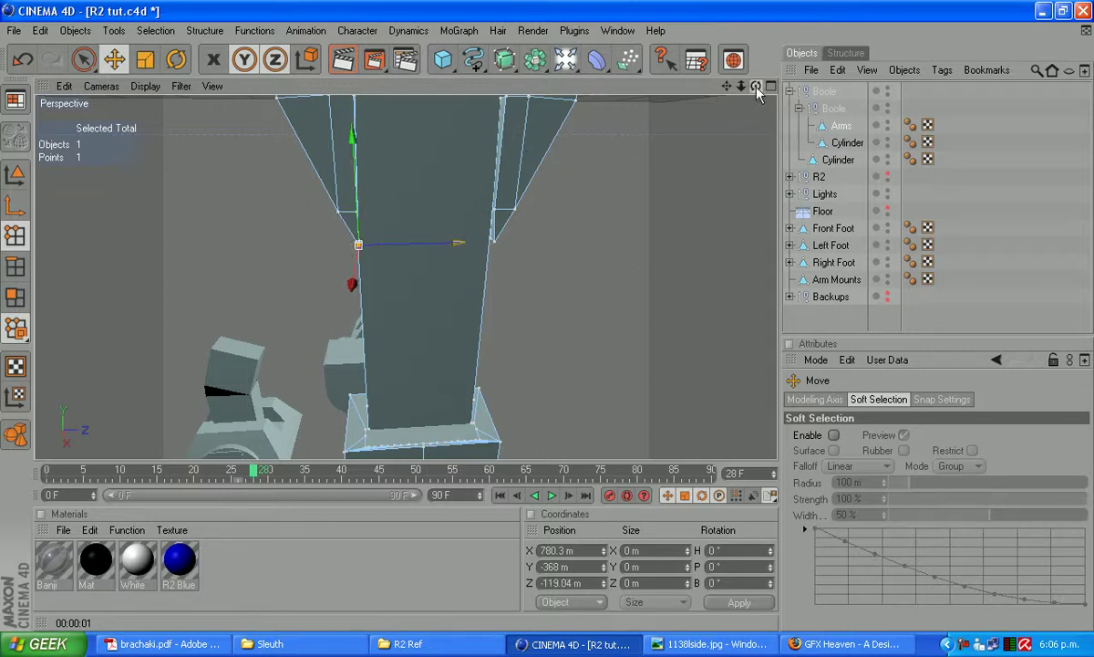
Step: Move the negative-Z flange's lowest outer-face corner point back outward along Z to about -123.8 m
{"action": "left_click_drag", "start_coordinate": [753, 87], "coordinate": [502, 87]}
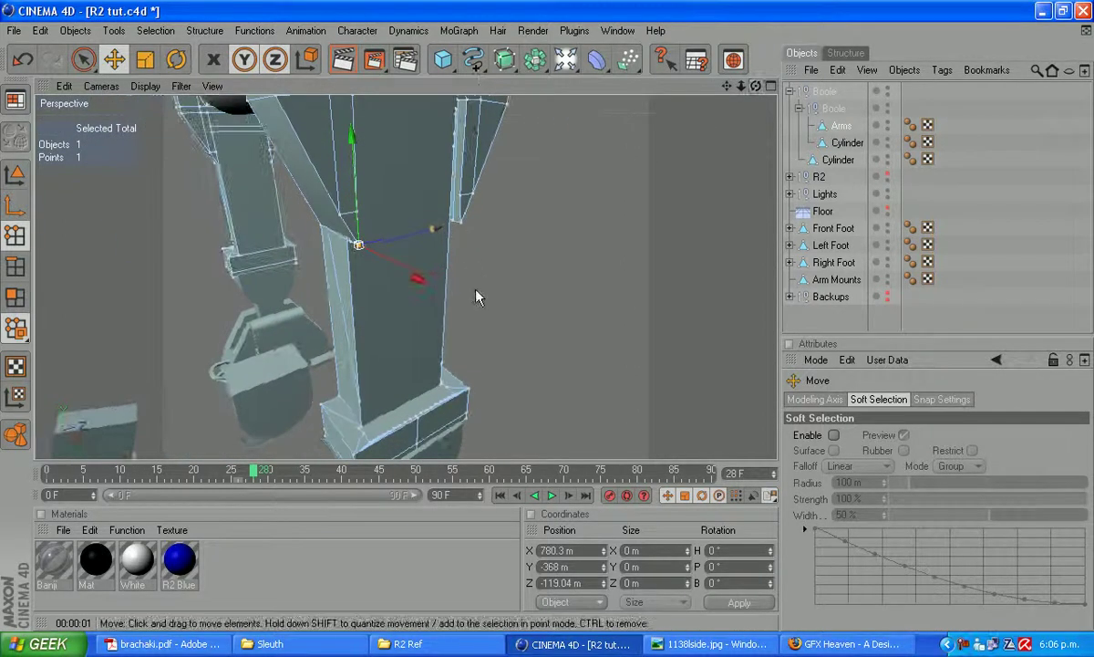
{"action": "scroll", "coordinate": [481, 298], "scroll_direction": "up", "scroll_amount": 3}
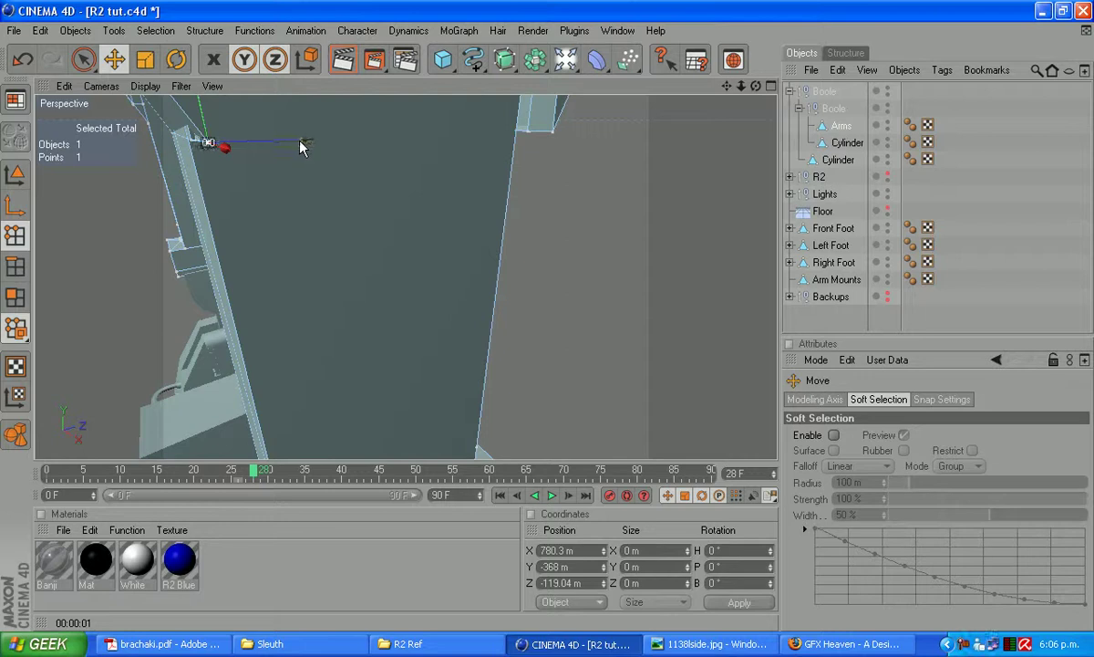
{"action": "left_click_drag", "start_coordinate": [301, 147], "coordinate": [292, 147]}
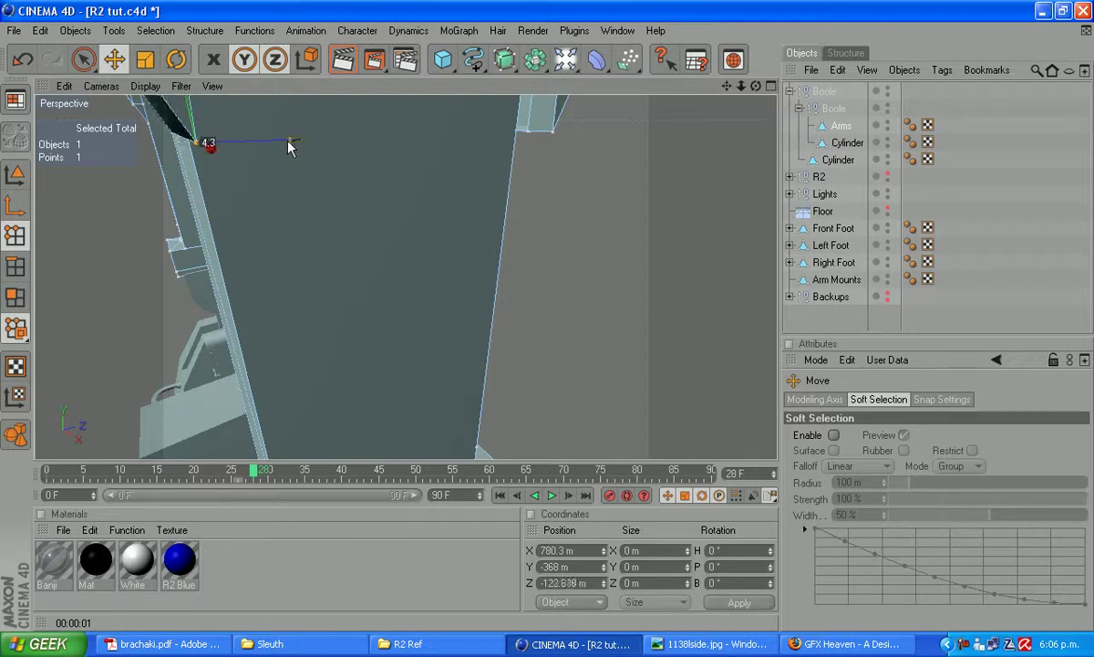
{"action": "left_click_drag", "start_coordinate": [288, 142], "coordinate": [285, 143]}
Step: Compare the arms' overall shape with the R2 side-view reference photo 1138lside.jpg
{"action": "scroll", "coordinate": [306, 195], "scroll_direction": "down", "scroll_amount": 5}
{"action": "scroll", "coordinate": [386, 157], "scroll_direction": "down", "scroll_amount": 4}
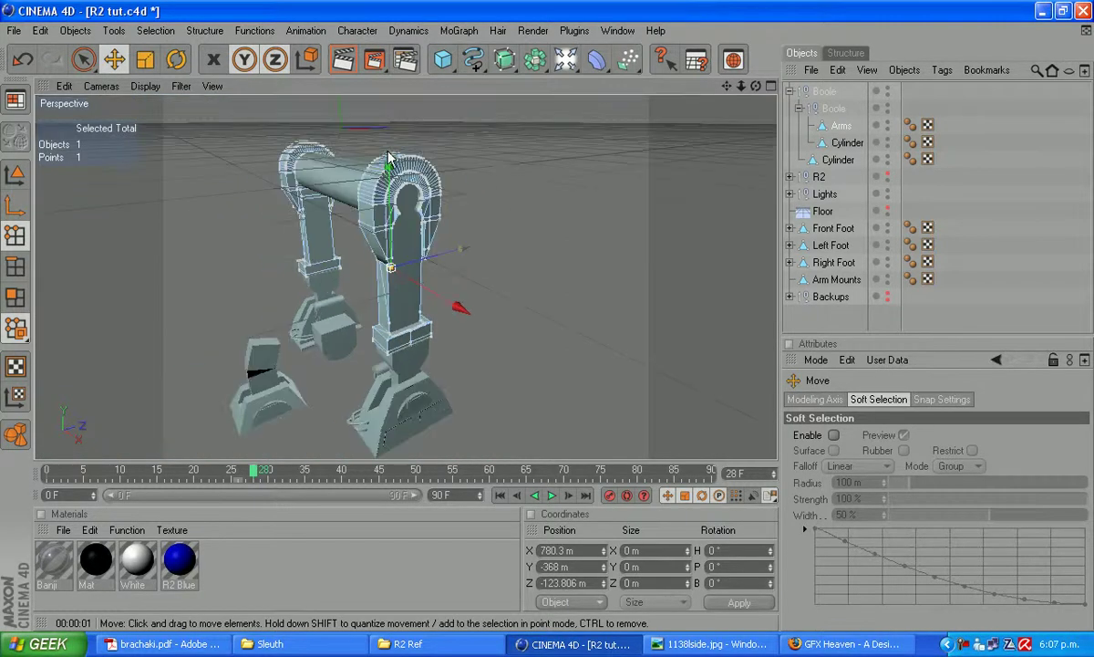
{"action": "scroll", "coordinate": [388, 157], "scroll_direction": "up", "scroll_amount": 10}
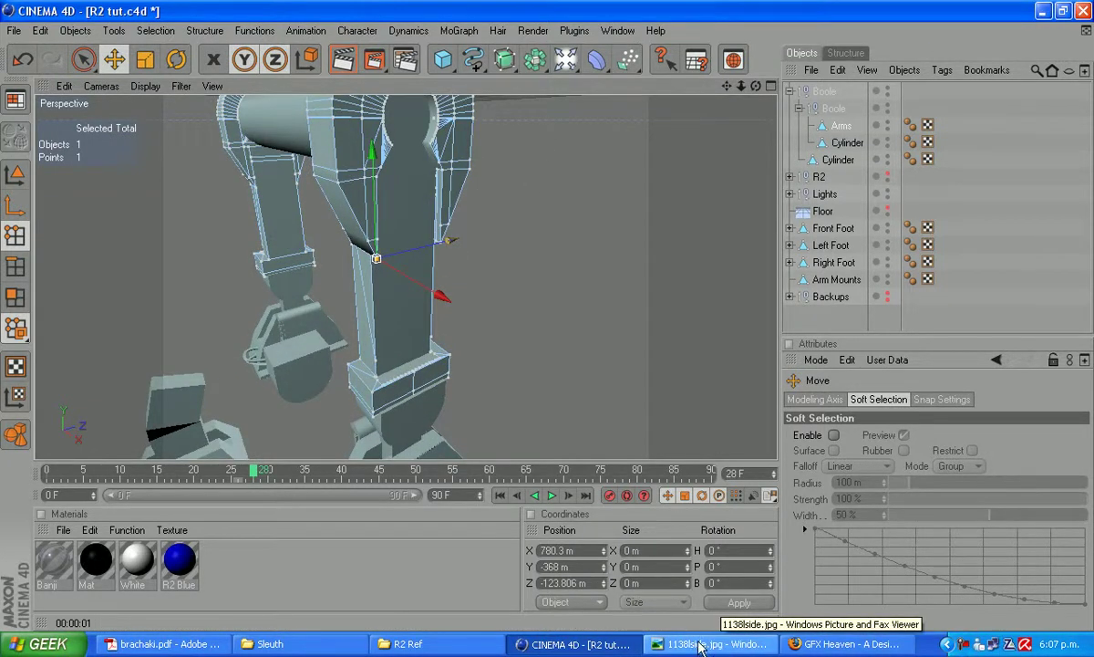
{"action": "left_click", "coordinate": [709, 644]}
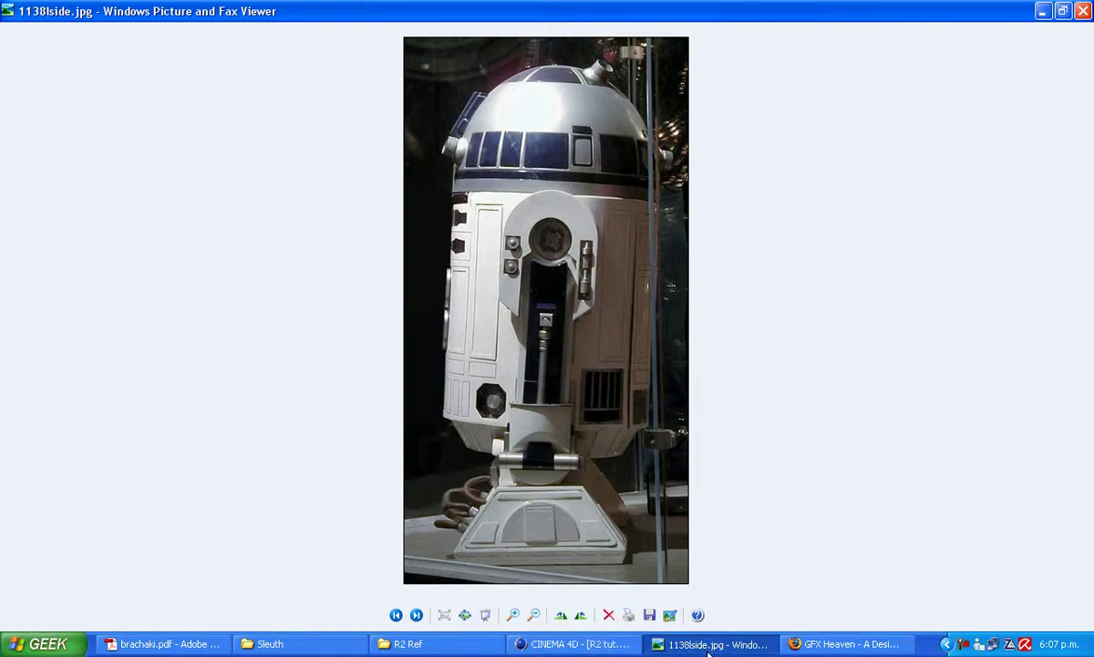
{"action": "left_click", "coordinate": [573, 644]}
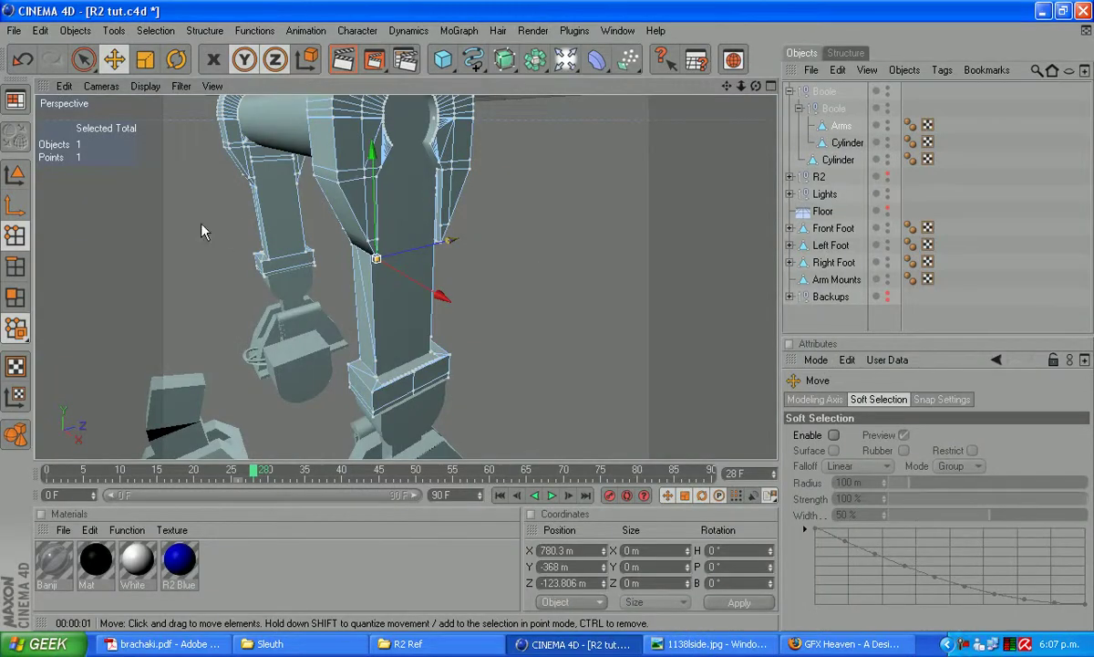
{"action": "scroll", "coordinate": [202, 224], "scroll_direction": "down", "scroll_amount": 4}
{"action": "scroll", "coordinate": [202, 224], "scroll_direction": "up", "scroll_amount": 4}
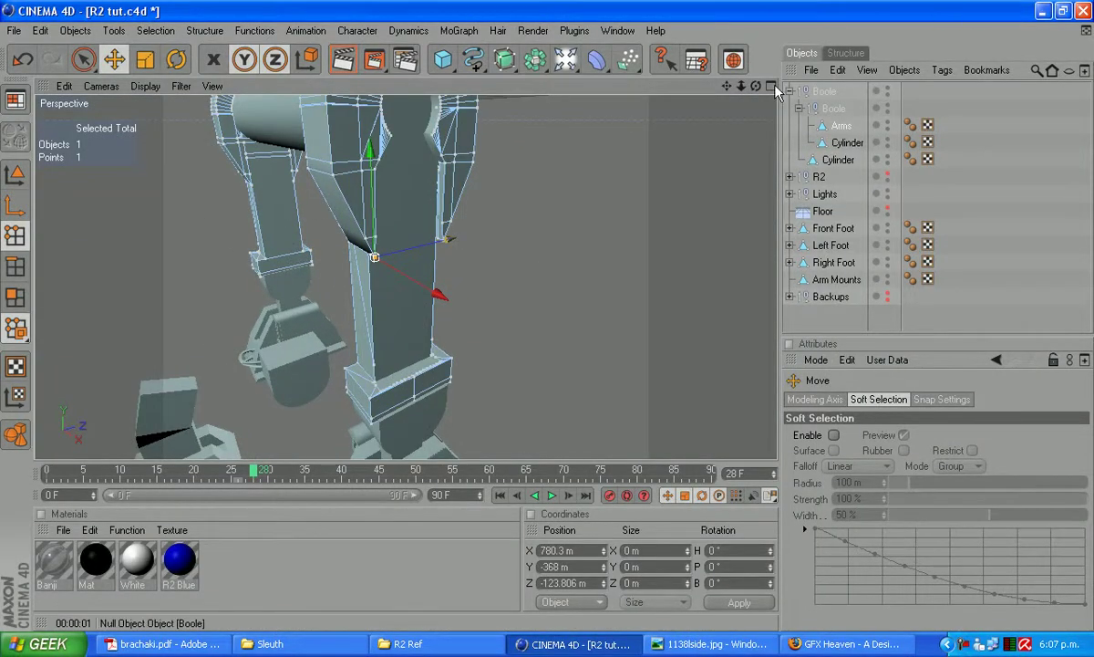
Step: Select the leg's bottom corner point and the flange's upper inner point on the same side, and check their vertical distance
{"action": "left_click_drag", "start_coordinate": [758, 86], "coordinate": [989, 116]}
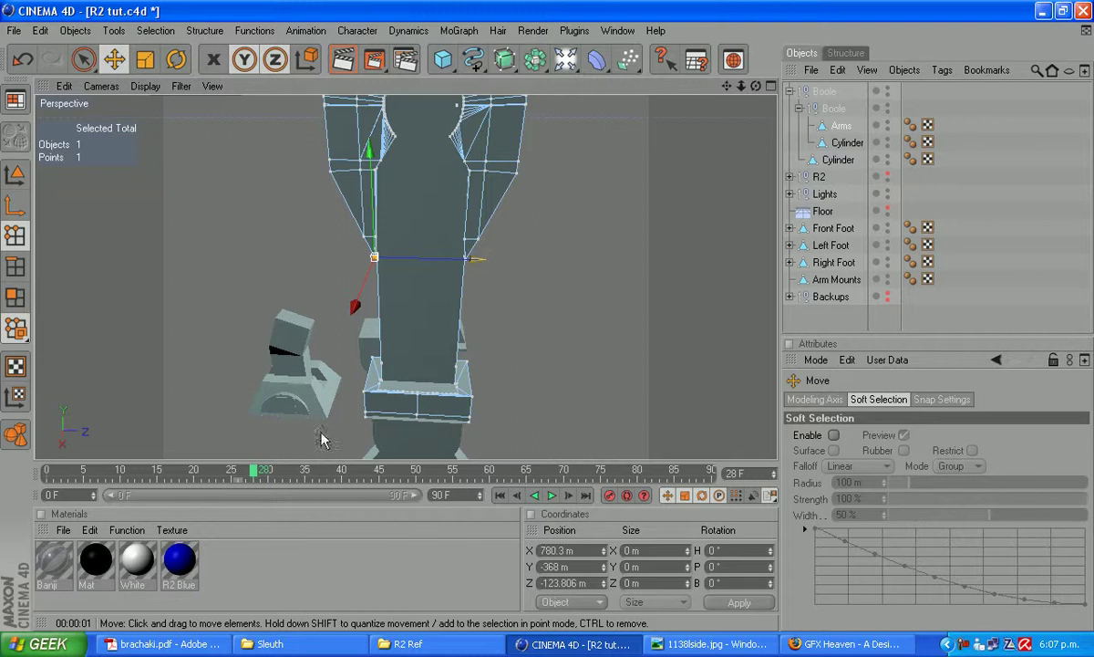
{"action": "left_click", "coordinate": [83, 60]}
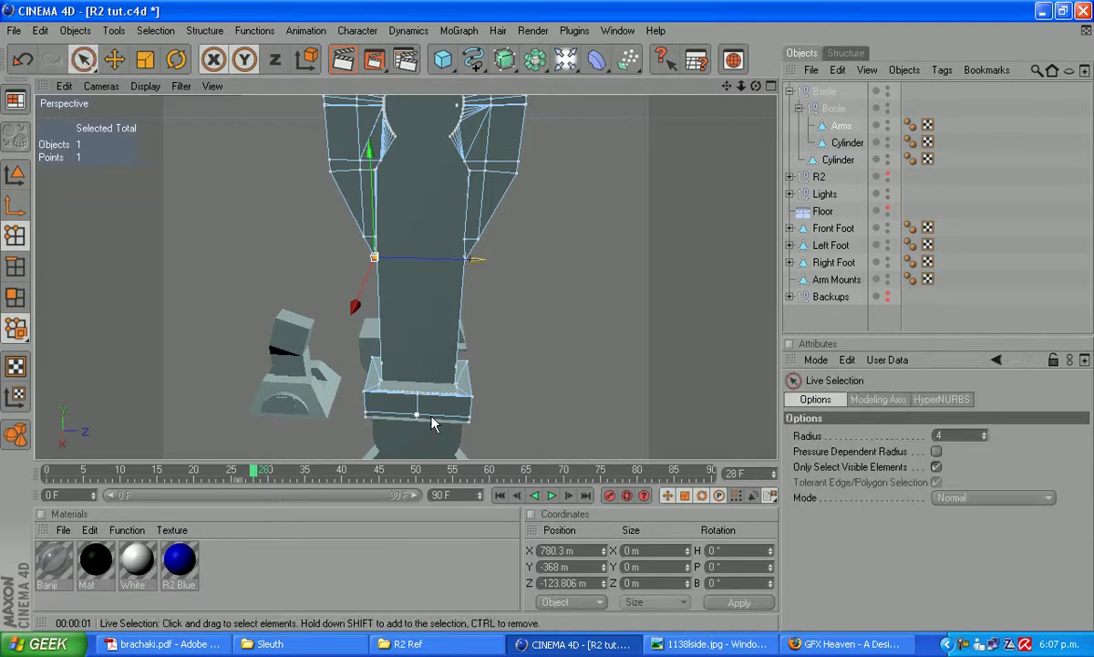
{"action": "left_click", "coordinate": [382, 380]}
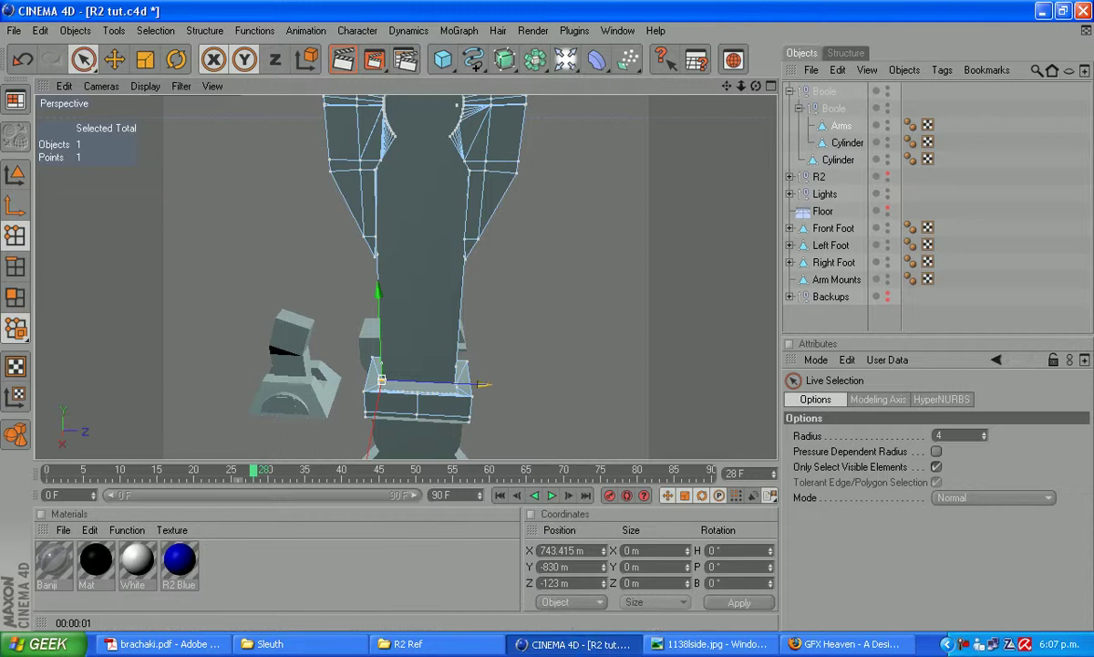
{"action": "left_click", "coordinate": [376, 171], "text": "shift"}
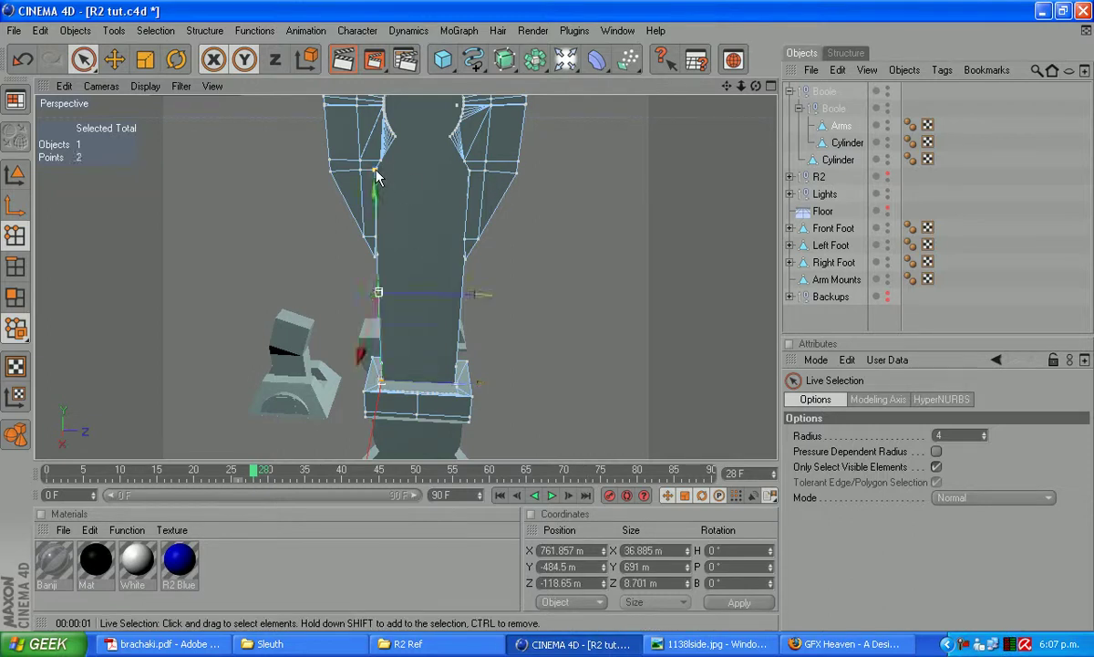
{"action": "left_click", "coordinate": [642, 567]}
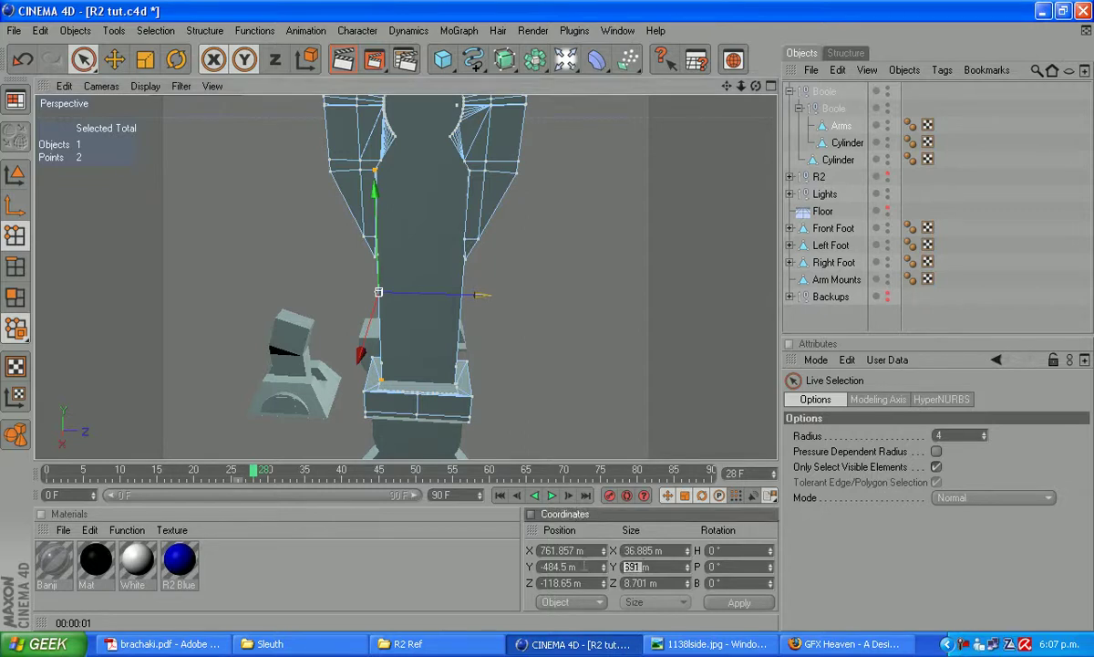
{"action": "left_click_drag", "start_coordinate": [756, 86], "coordinate": [264, 31]}
{"action": "scroll", "coordinate": [385, 306], "scroll_direction": "down", "scroll_amount": 4}
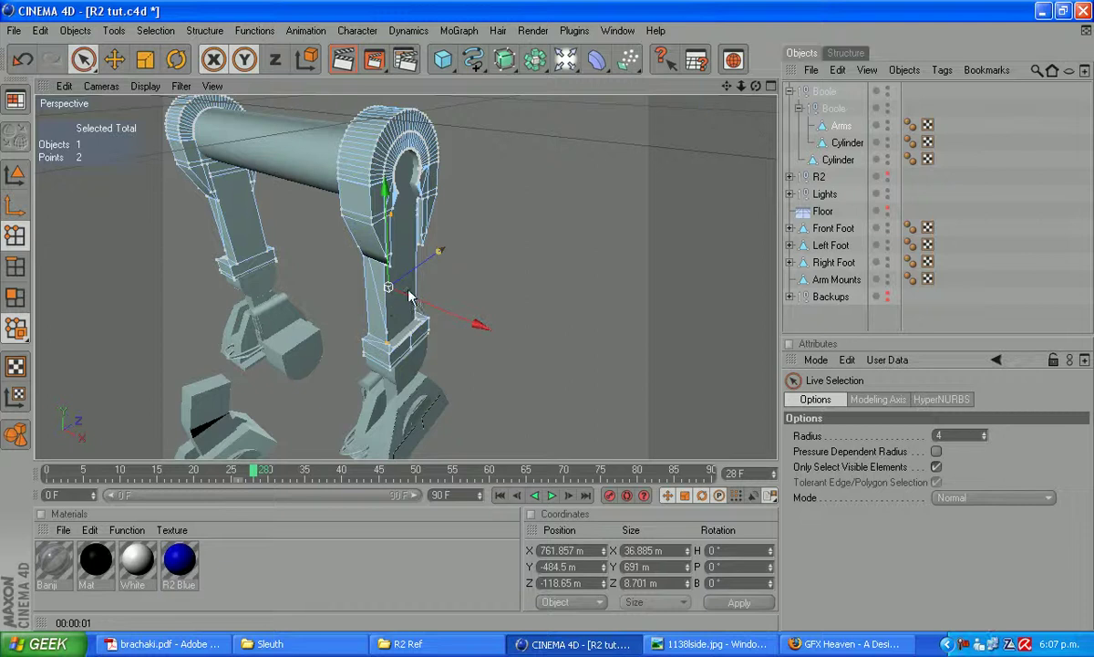
Step: Add a cube primitive to the scene and set its Y size to 691 m
{"action": "left_click", "coordinate": [66, 32]}
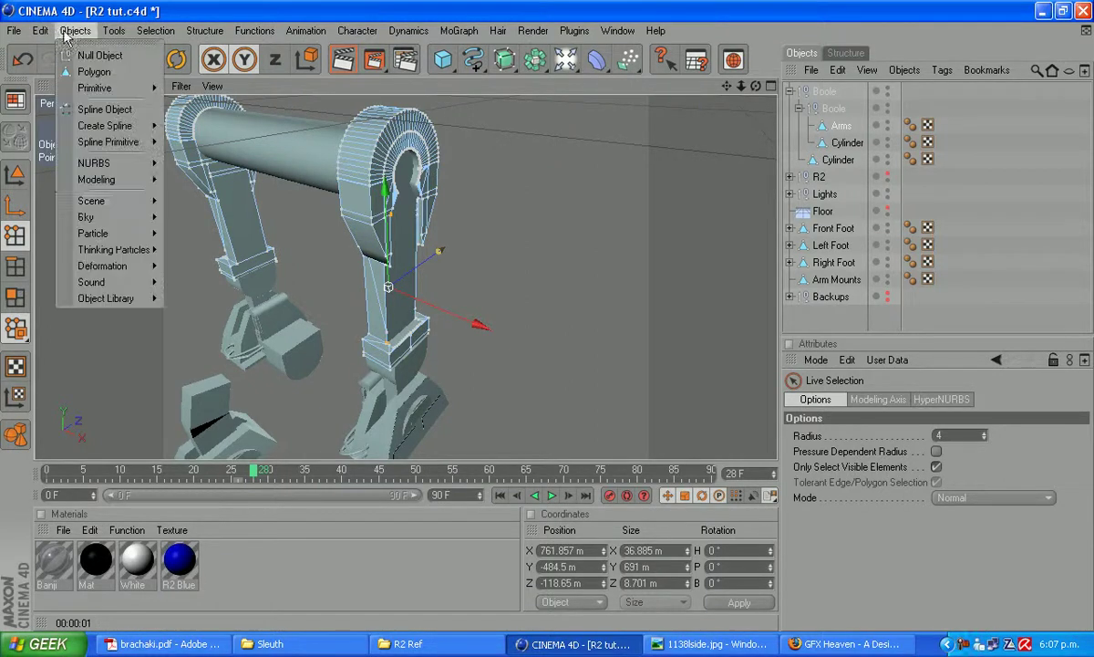
{"action": "mouse_move", "coordinate": [119, 88]}
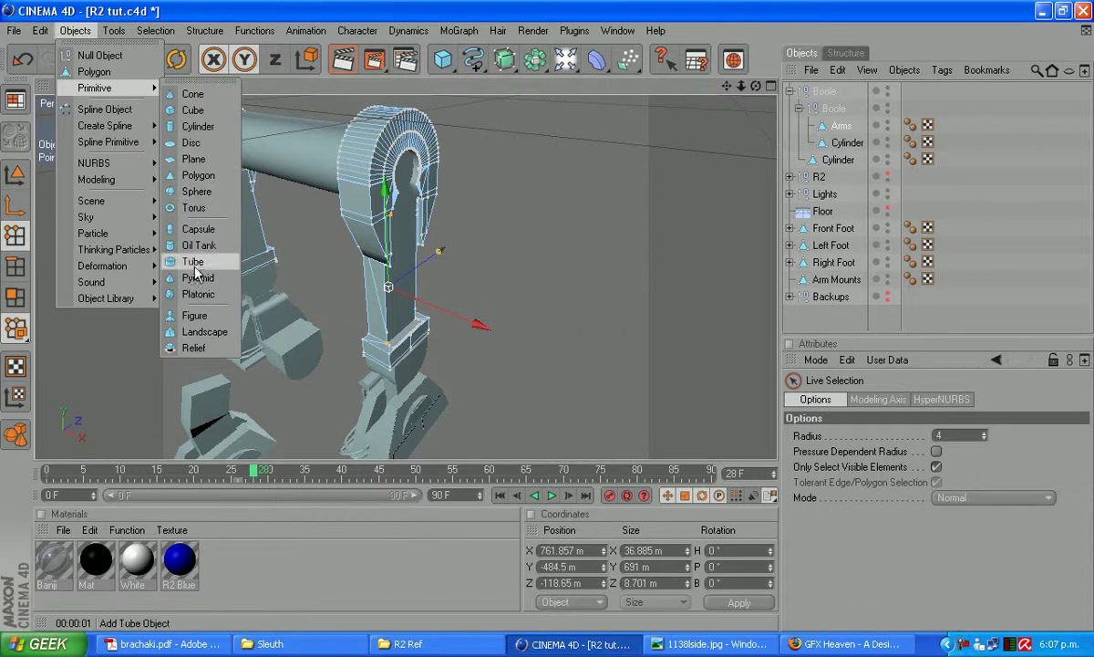
{"action": "left_click", "coordinate": [192, 110]}
{"action": "scroll", "coordinate": [332, 279], "scroll_direction": "down", "scroll_amount": 3}
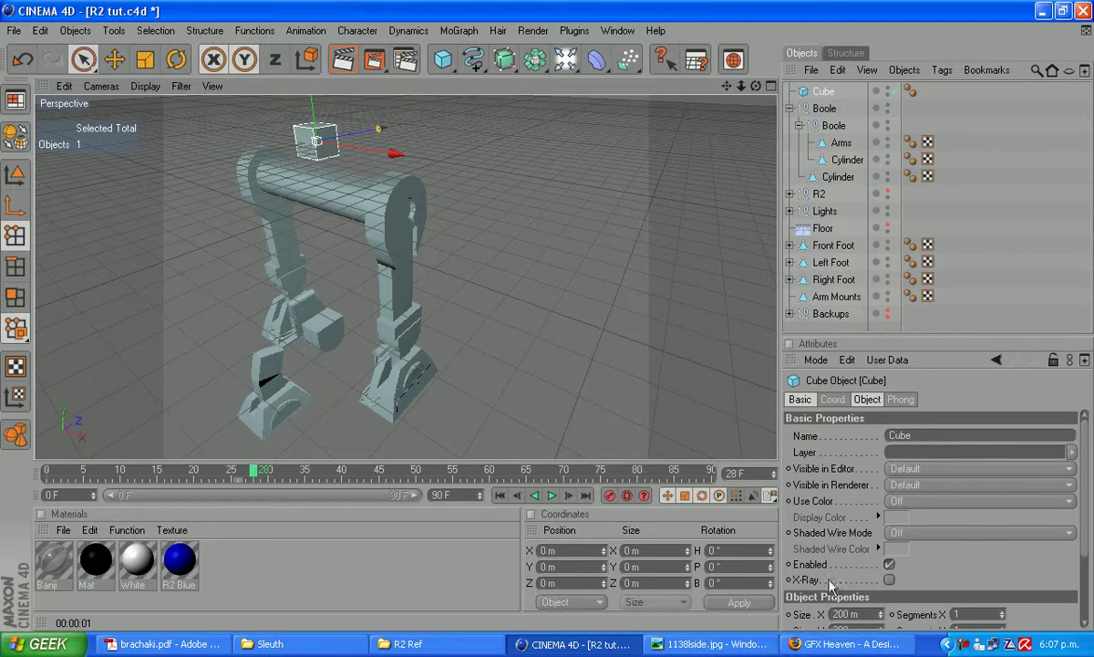
{"action": "scroll", "coordinate": [846, 575], "scroll_direction": "down", "scroll_amount": 2}
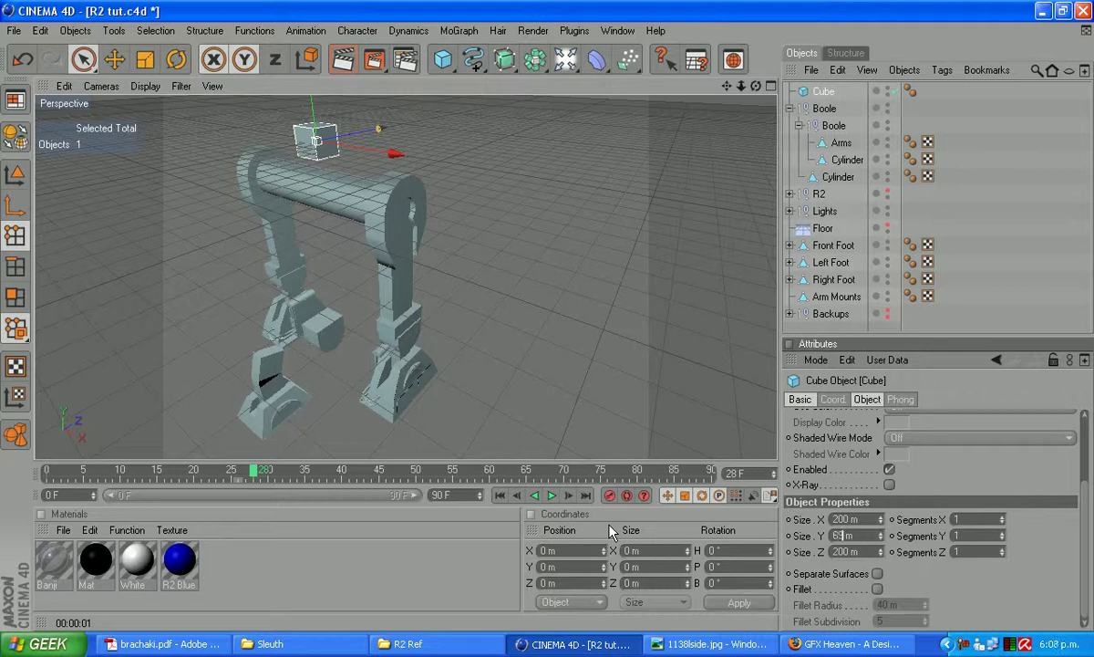
{"action": "key", "text": "Return"}
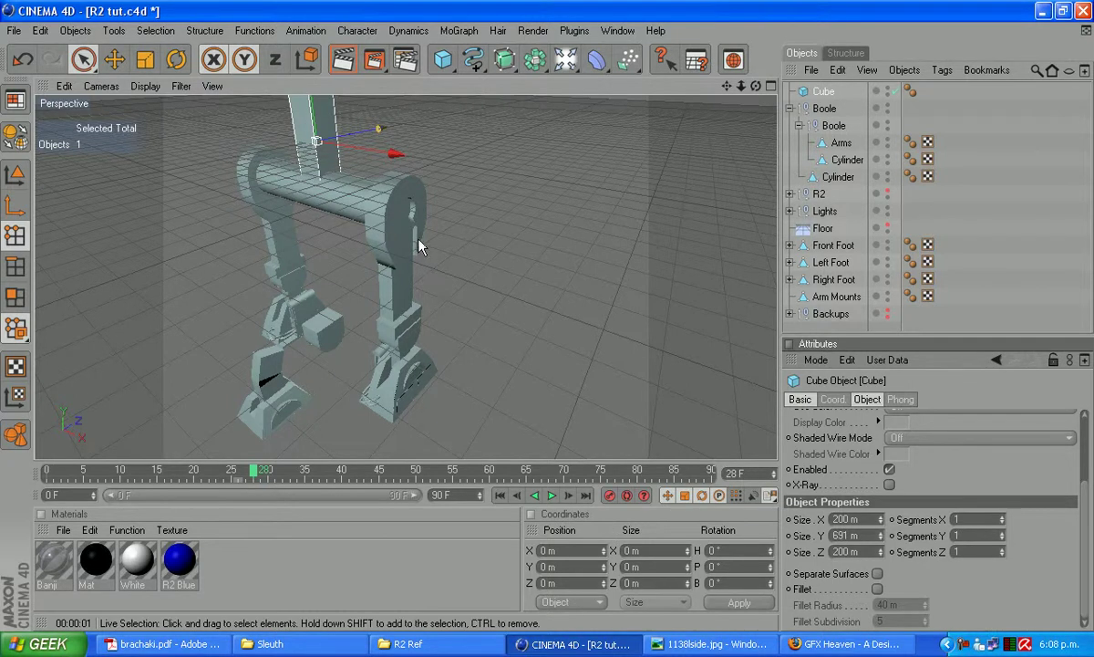
Step: Select the positive-Z flange's lowest corner point and the leg's bottom corner points on the Arms object, and check their X distance
{"action": "scroll", "coordinate": [420, 246], "scroll_direction": "up", "scroll_amount": 5}
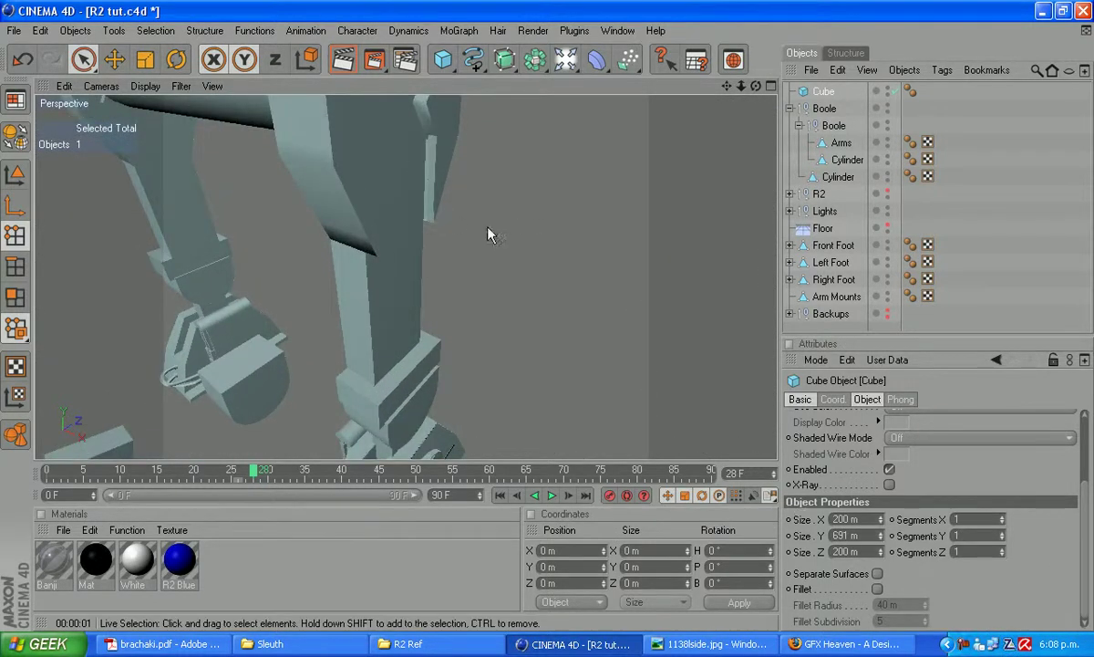
{"action": "left_click", "coordinate": [841, 142]}
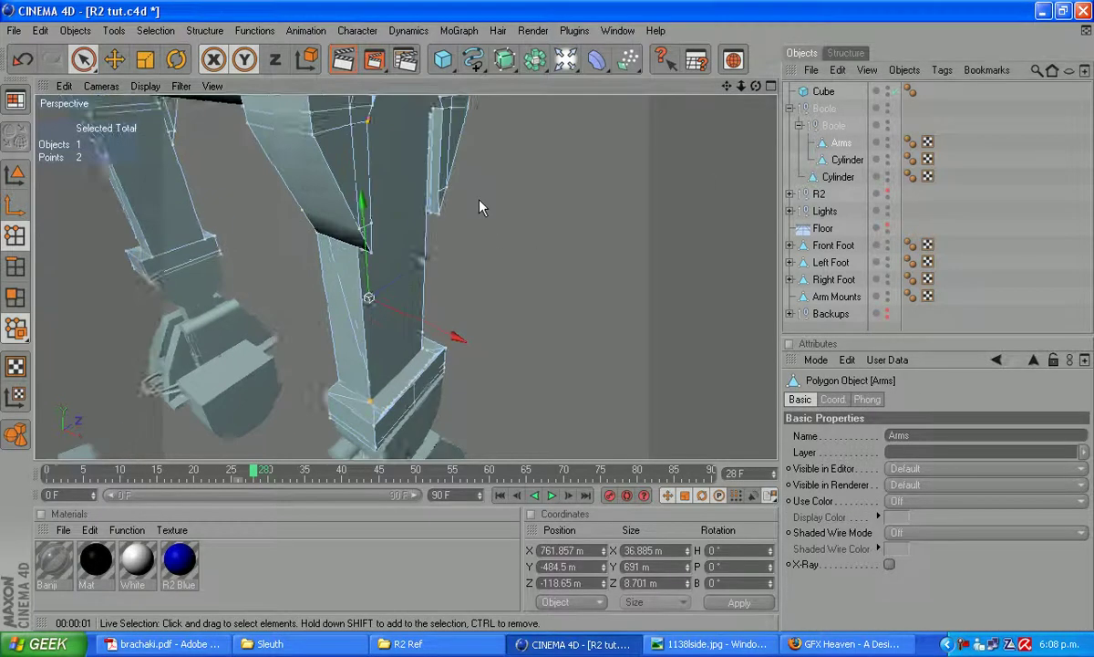
{"action": "scroll", "coordinate": [481, 208], "scroll_direction": "up", "scroll_amount": 2}
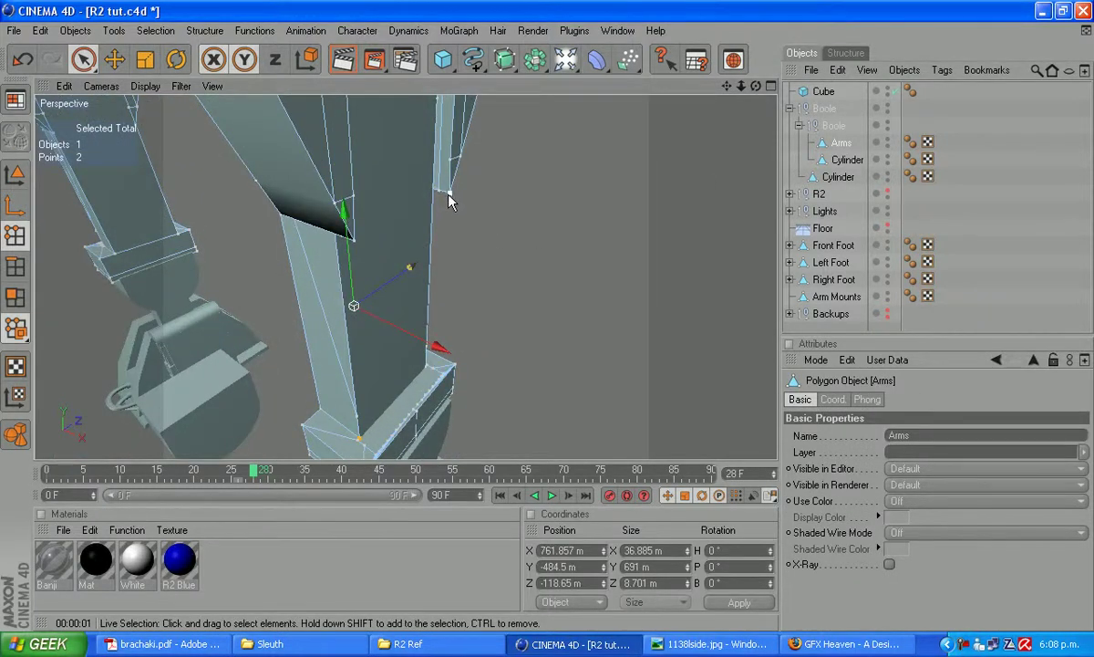
{"action": "left_click", "coordinate": [447, 195]}
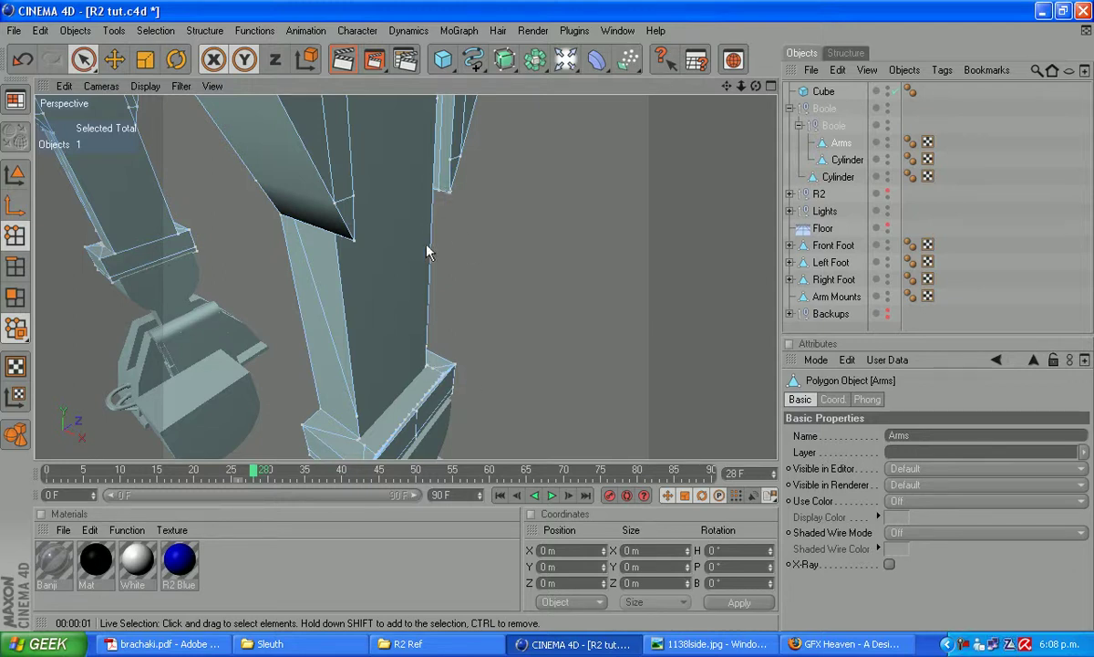
{"action": "left_click", "coordinate": [451, 193]}
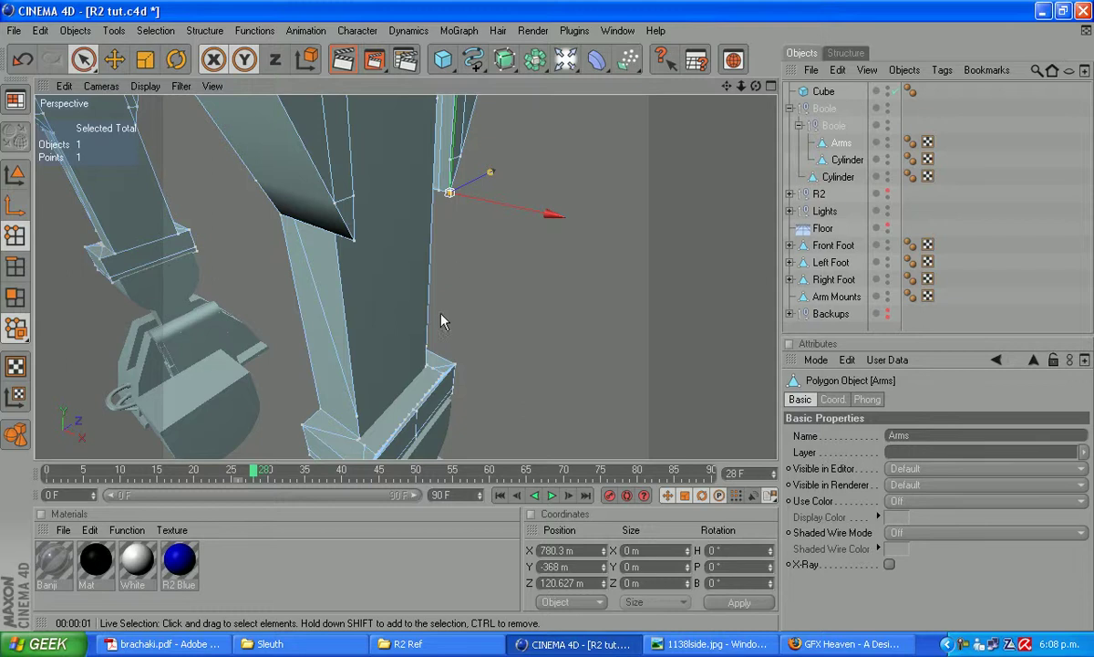
{"action": "left_click", "coordinate": [427, 368], "text": "shift"}
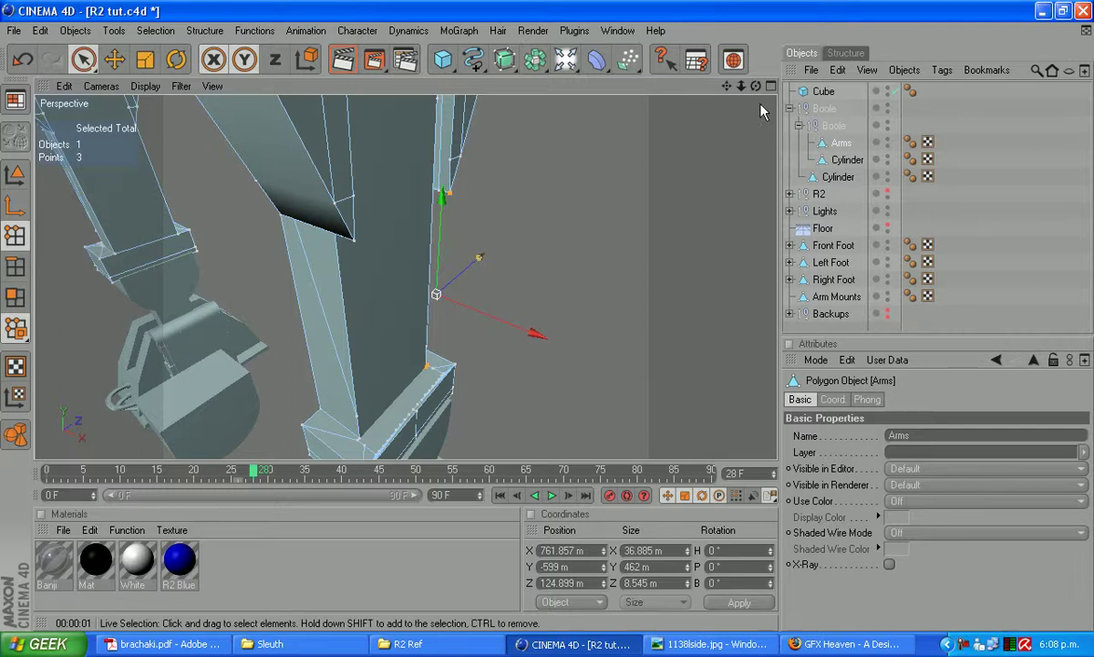
{"action": "left_click_drag", "start_coordinate": [756, 86], "coordinate": [782, 140]}
{"action": "scroll", "coordinate": [450, 284], "scroll_direction": "down", "scroll_amount": 5}
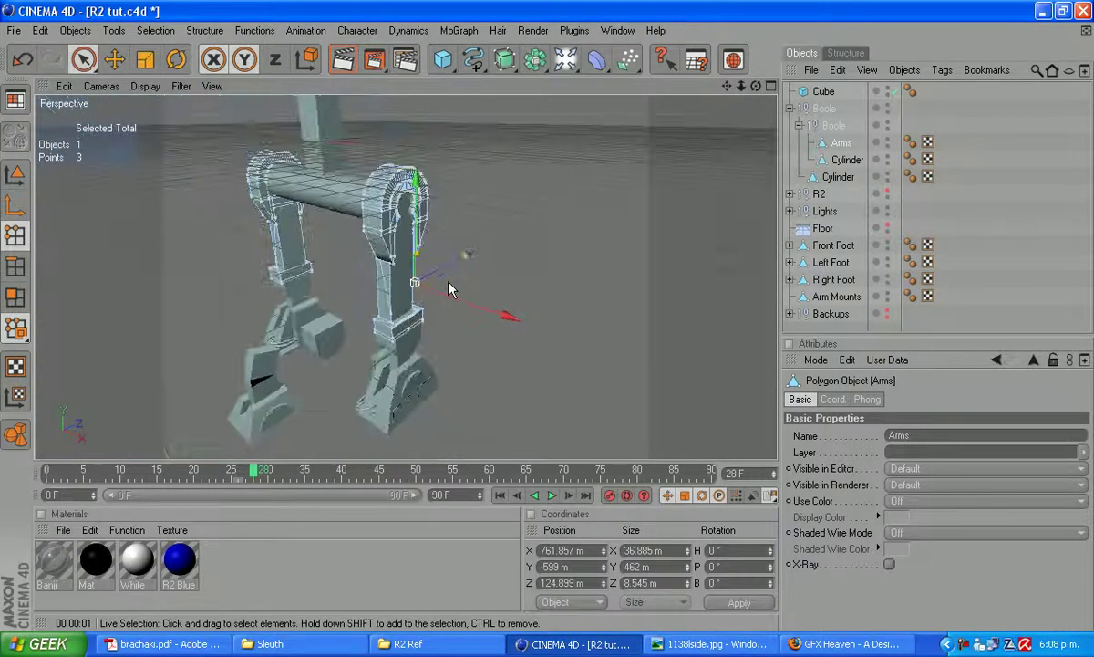
{"action": "scroll", "coordinate": [448, 282], "scroll_direction": "down", "scroll_amount": 4}
{"action": "scroll", "coordinate": [448, 277], "scroll_direction": "up", "scroll_amount": 5}
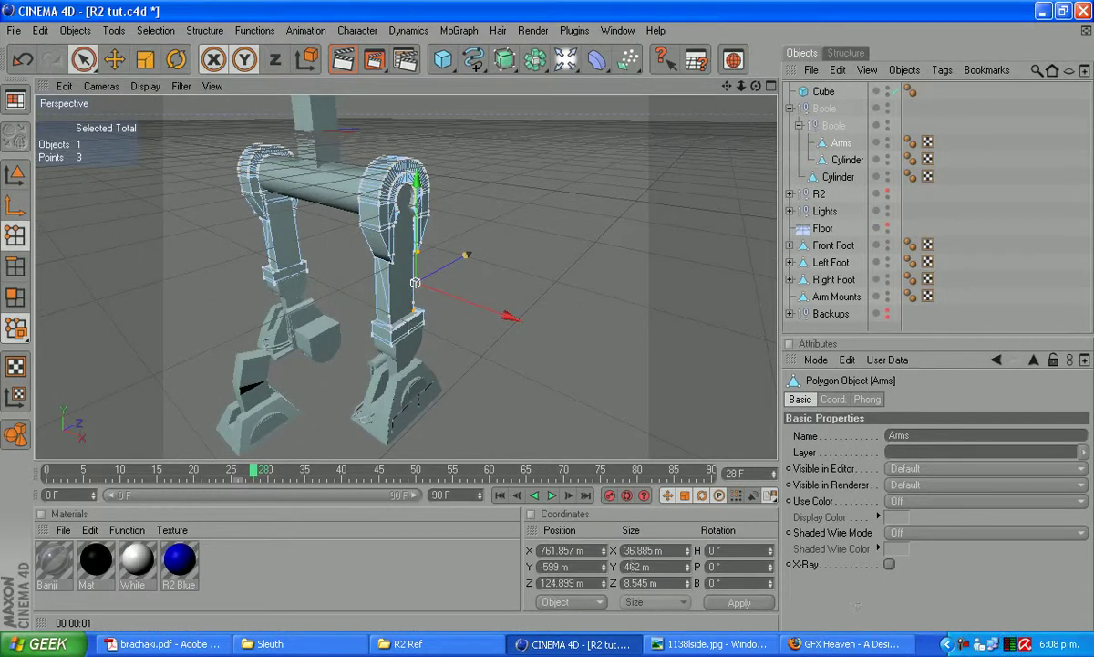
Step: Set the cube's X size to 36 m
{"action": "left_click", "coordinate": [824, 91]}
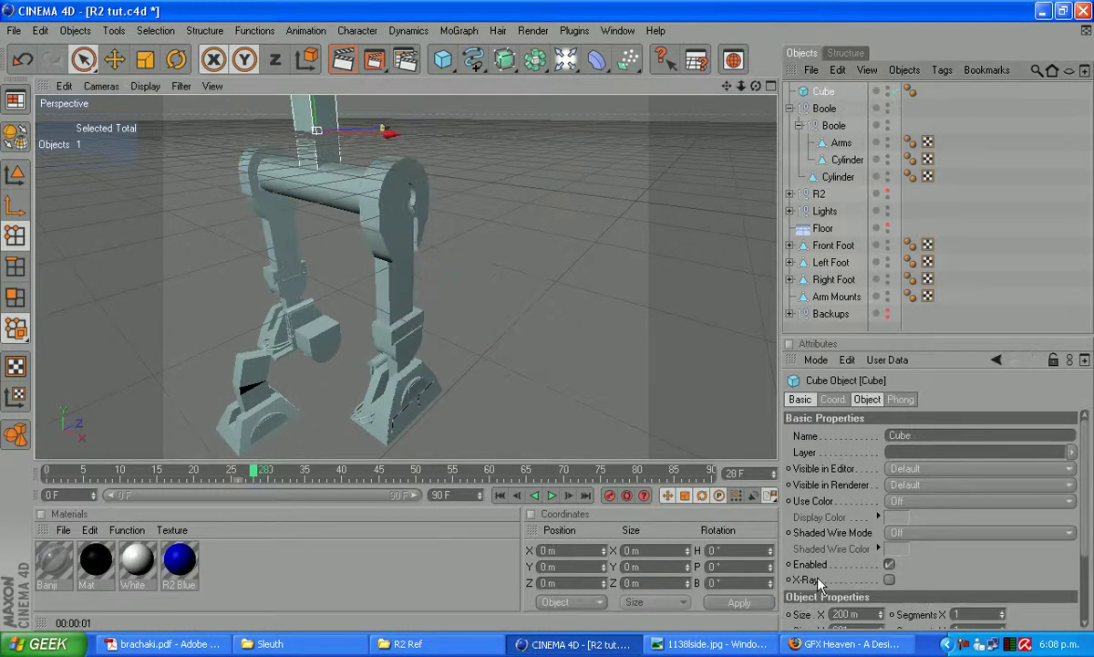
{"action": "scroll", "coordinate": [868, 604], "scroll_direction": "down", "scroll_amount": 3}
{"action": "double_click", "coordinate": [852, 518]}
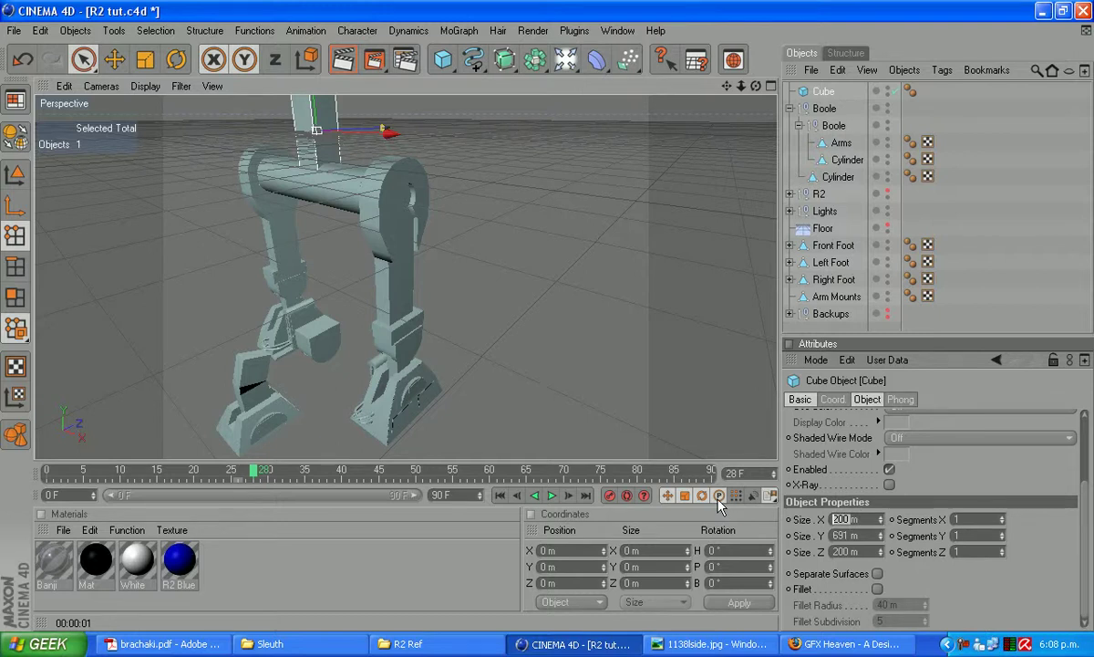
{"action": "type", "text": "36"}
{"action": "key", "text": "Return"}
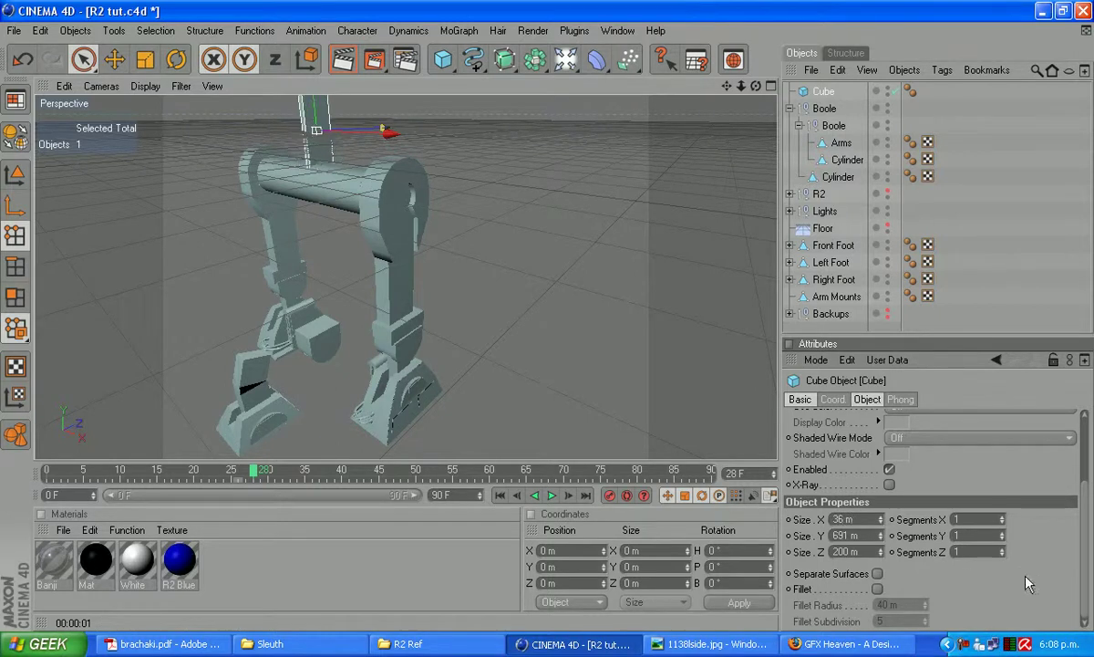
Step: Select the Arms points at the inner flange edges on both sides of the leg and check their Z distance
{"action": "left_click_drag", "start_coordinate": [727, 86], "coordinate": [886, 122]}
{"action": "scroll", "coordinate": [569, 342], "scroll_direction": "up", "scroll_amount": 4}
{"action": "left_click", "coordinate": [839, 143]}
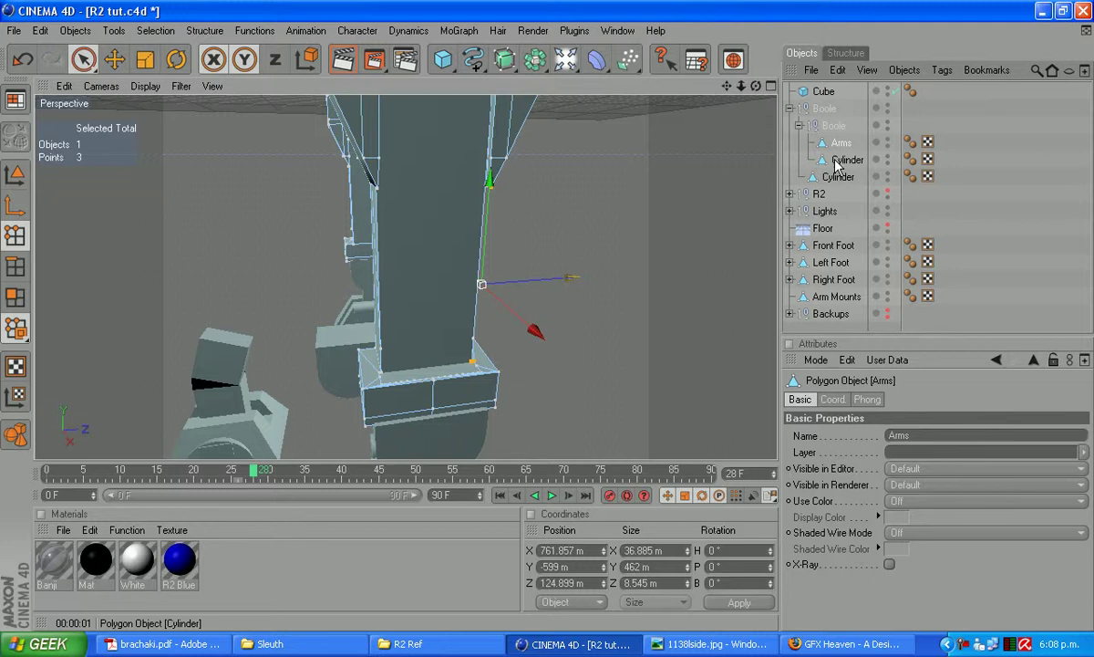
{"action": "left_click", "coordinate": [381, 161]}
{"action": "left_click", "coordinate": [491, 160], "text": "shift"}
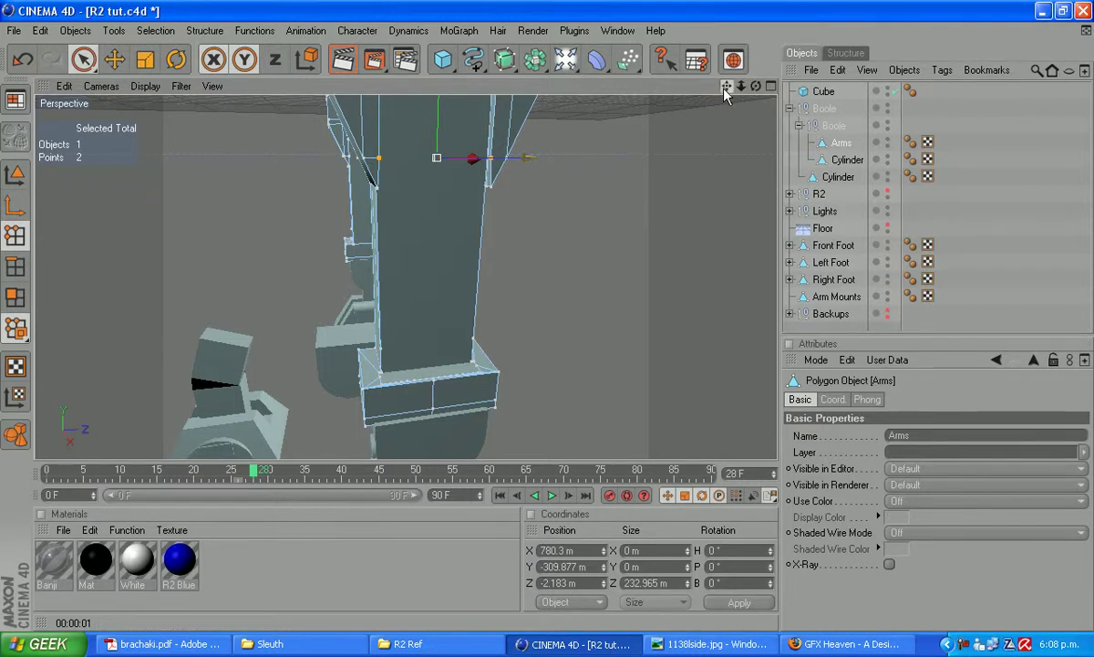
{"action": "left_click_drag", "start_coordinate": [727, 87], "coordinate": [818, 452]}
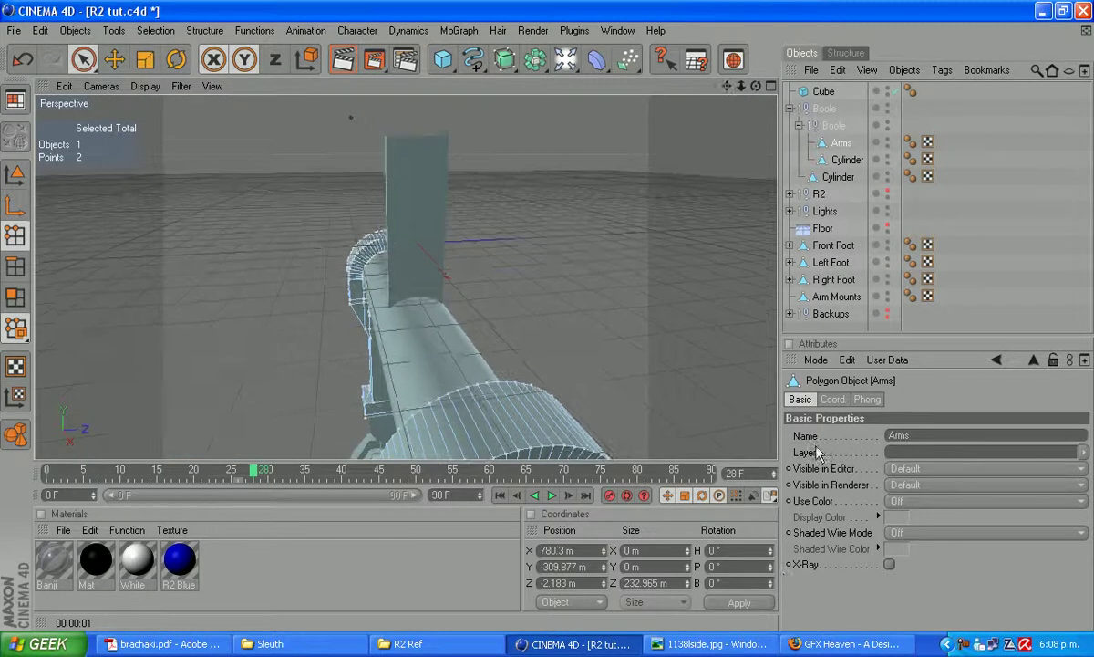
Step: Move the cube down along Y and outward along X so it lines up over the leg's outer face above the ankle block
{"action": "left_click", "coordinate": [824, 91]}
{"action": "scroll", "coordinate": [788, 545], "scroll_direction": "down", "scroll_amount": 3}
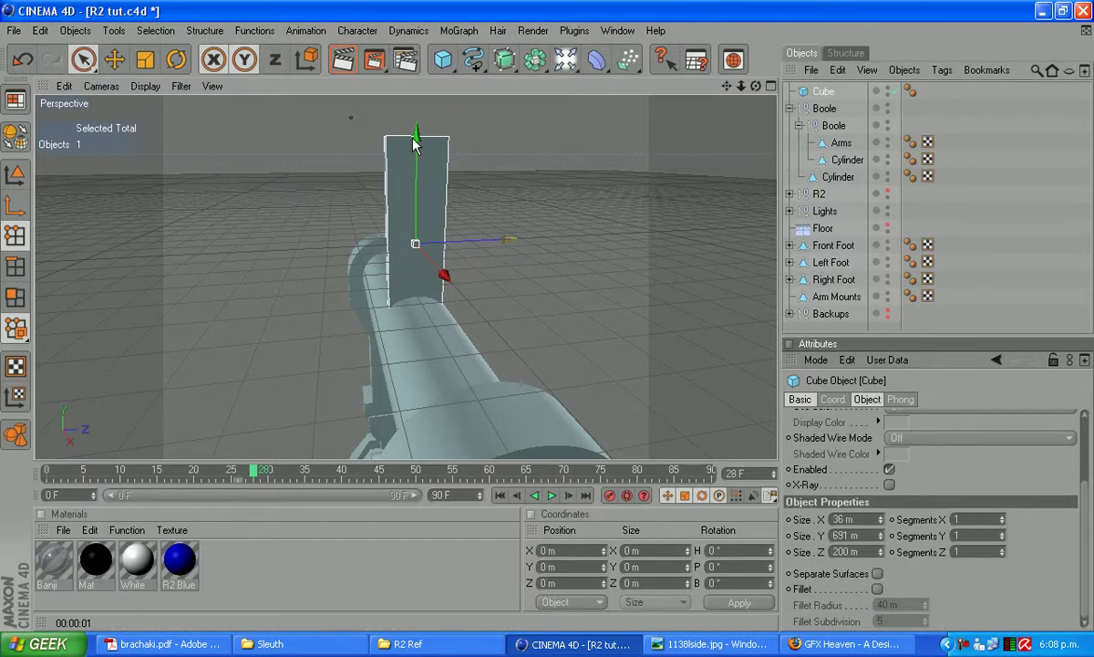
{"action": "left_click_drag", "start_coordinate": [416, 138], "coordinate": [416, 363]}
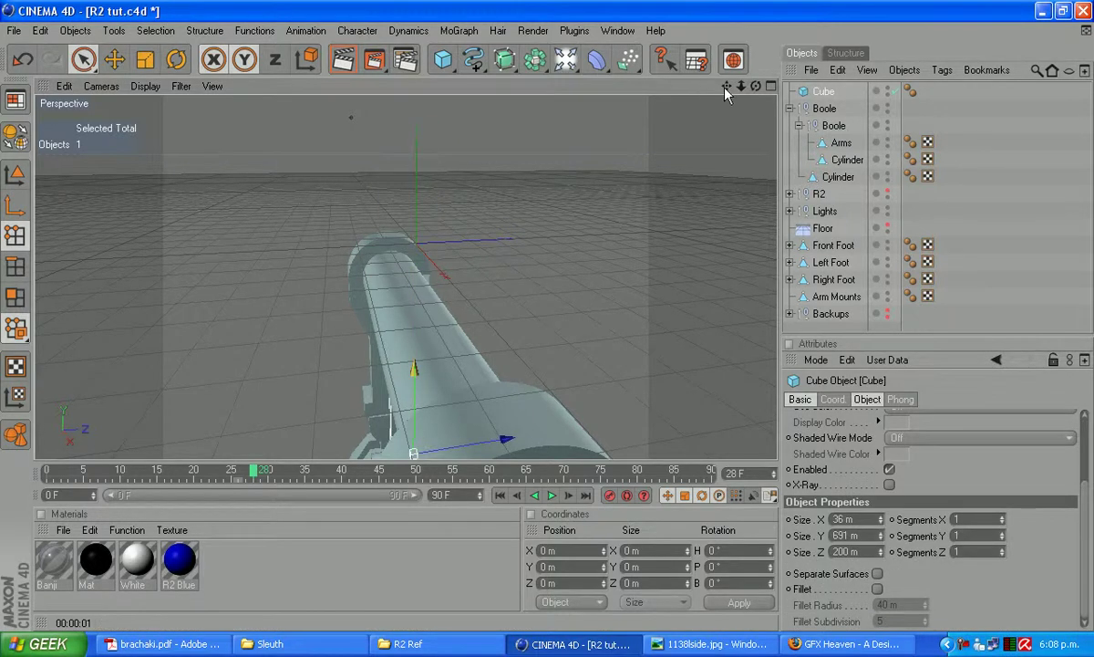
{"action": "left_click_drag", "start_coordinate": [726, 86], "coordinate": [631, 7]}
{"action": "left_click_drag", "start_coordinate": [756, 88], "coordinate": [46, 13]}
{"action": "left_click_drag", "start_coordinate": [415, 361], "coordinate": [598, 364], "text": "alt"}
{"action": "left_click_drag", "start_coordinate": [757, 86], "coordinate": [971, 213]}
{"action": "left_click_drag", "start_coordinate": [757, 84], "coordinate": [1014, 140]}
{"action": "left_click_drag", "start_coordinate": [811, 88], "coordinate": [734, 94]}
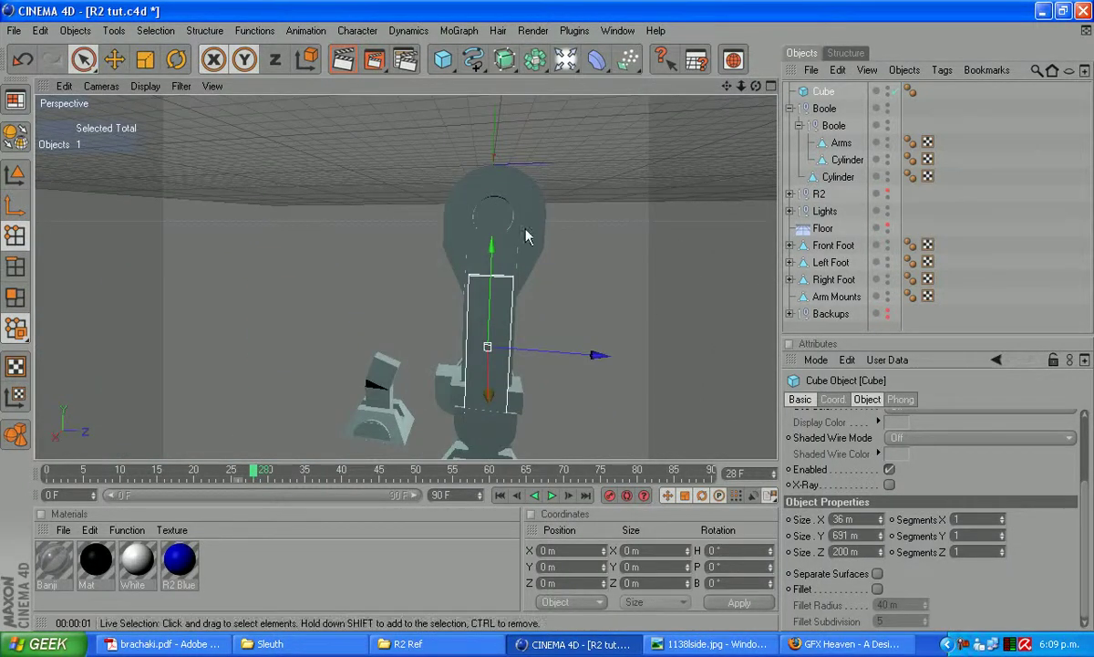
{"action": "left_click_drag", "start_coordinate": [487, 246], "coordinate": [487, 217]}
Step: Set the cube's Z size to 150 m and adjust its position along X beside the leg's outer face
{"action": "left_click_drag", "start_coordinate": [848, 552], "coordinate": [729, 549]}
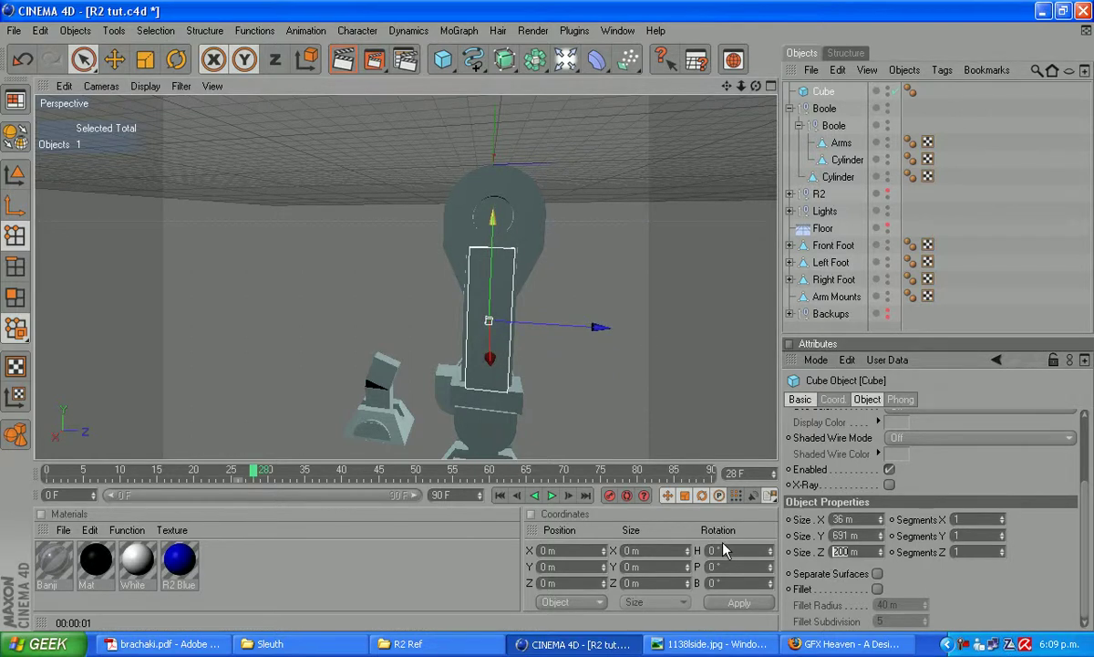
{"action": "type", "text": "150"}
{"action": "key", "text": "Return"}
{"action": "left_click_drag", "start_coordinate": [726, 87], "coordinate": [547, 364]}
{"action": "left_click_drag", "start_coordinate": [757, 91], "coordinate": [677, 336]}
{"action": "left_click_drag", "start_coordinate": [757, 342], "coordinate": [730, 339]}
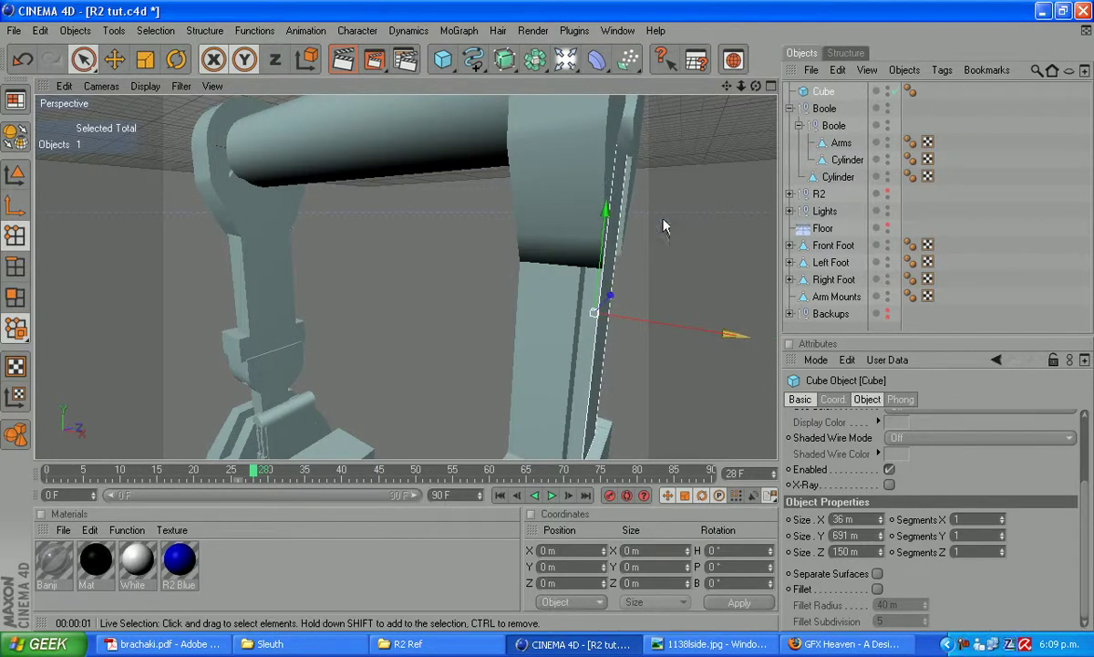
Step: Apply the R2 Blue material to the cube and convert it to an editable polygon object
{"action": "left_click_drag", "start_coordinate": [756, 88], "coordinate": [1090, 137]}
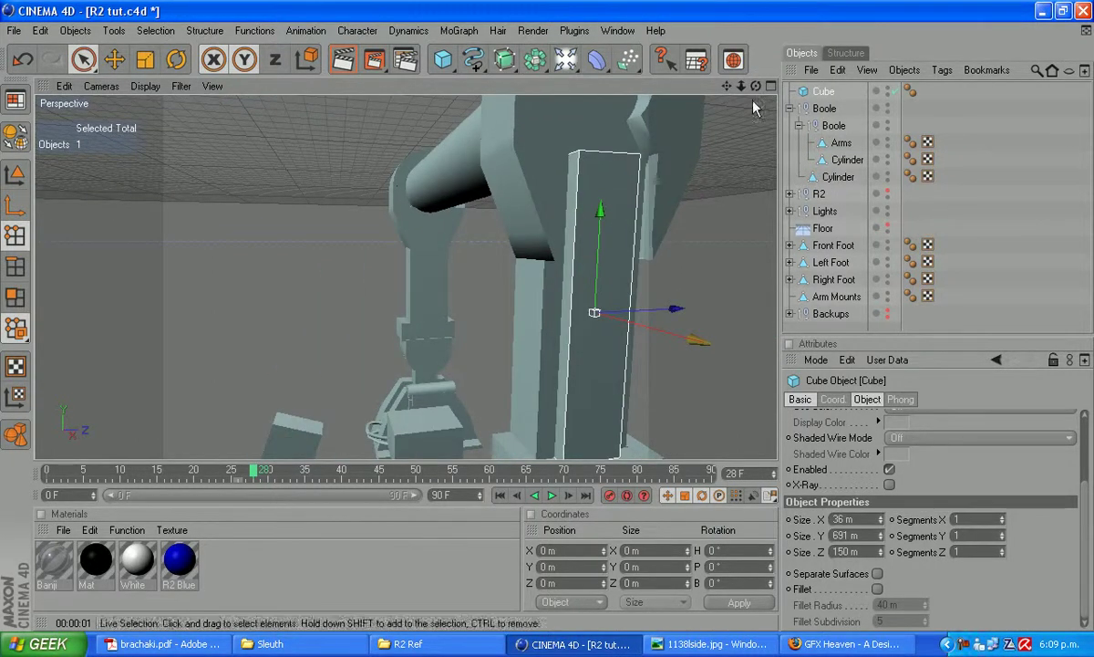
{"action": "left_click_drag", "start_coordinate": [756, 89], "coordinate": [1021, 106]}
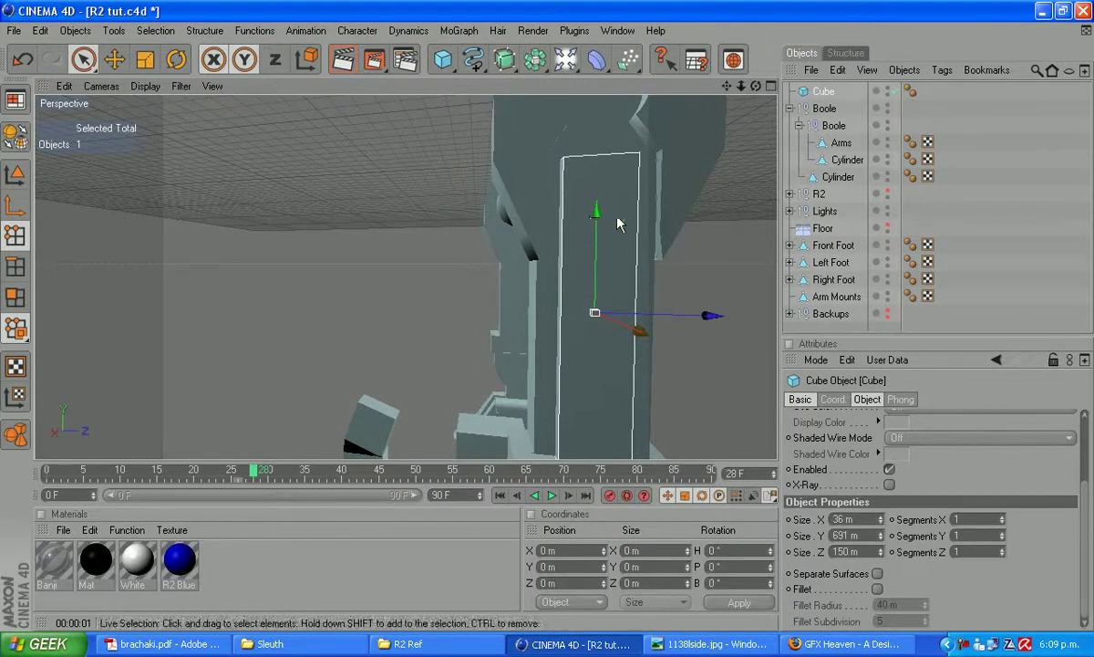
{"action": "scroll", "coordinate": [610, 324], "scroll_direction": "down", "scroll_amount": 5}
{"action": "scroll", "coordinate": [610, 324], "scroll_direction": "up", "scroll_amount": 4}
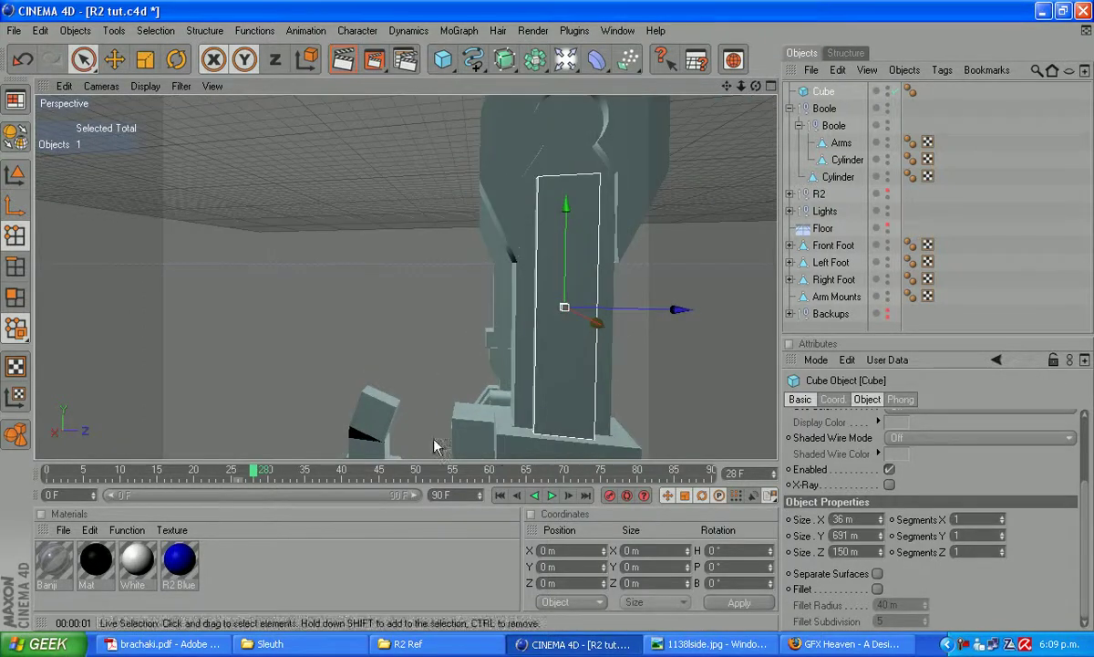
{"action": "left_click_drag", "start_coordinate": [186, 557], "coordinate": [693, 40]}
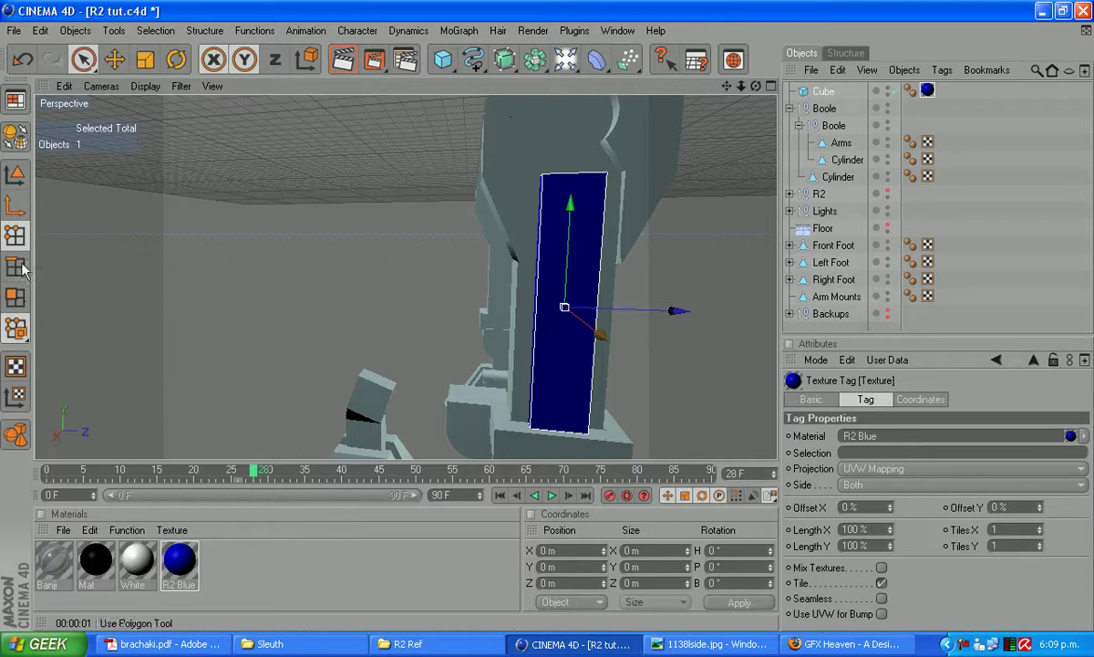
{"action": "left_click", "coordinate": [207, 31]}
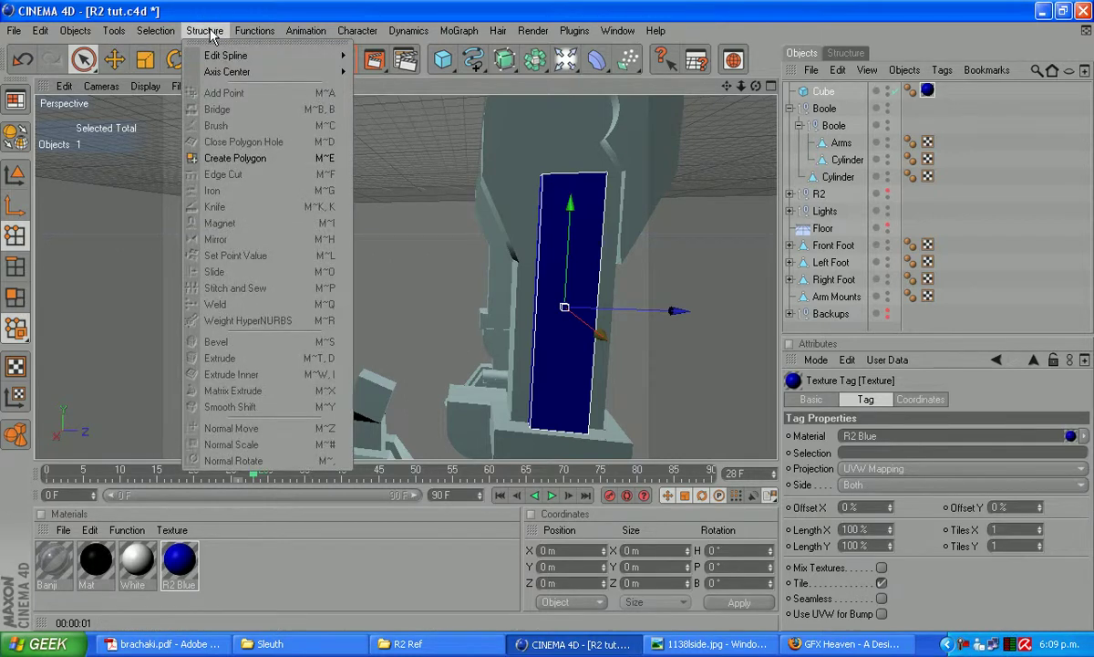
{"action": "left_click", "coordinate": [194, 31]}
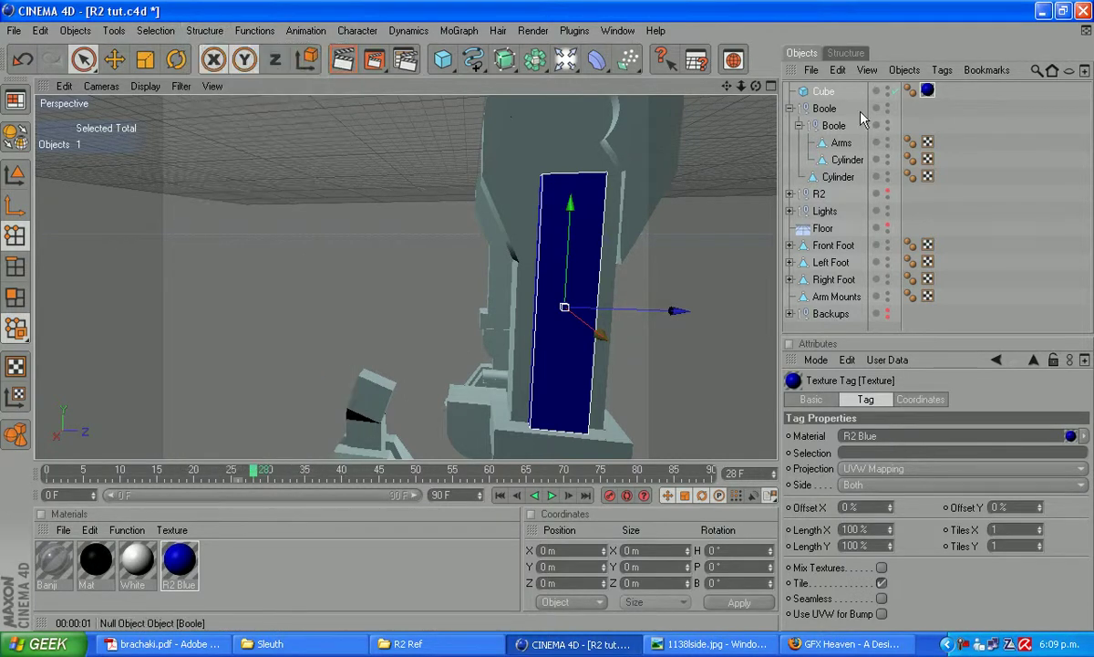
{"action": "left_click", "coordinate": [806, 92]}
{"action": "key", "text": "c"}
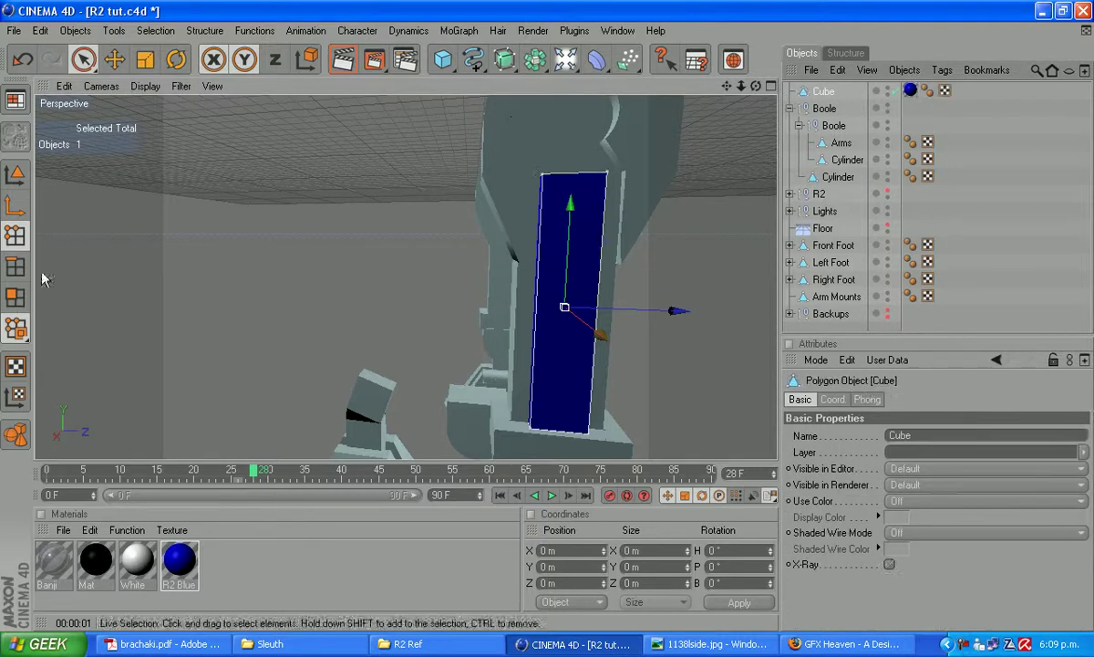
Step: Make two closely spaced horizontal cuts across the cube's upper part with the Knife in Plane mode on the X-Z plane
{"action": "left_click", "coordinate": [205, 31]}
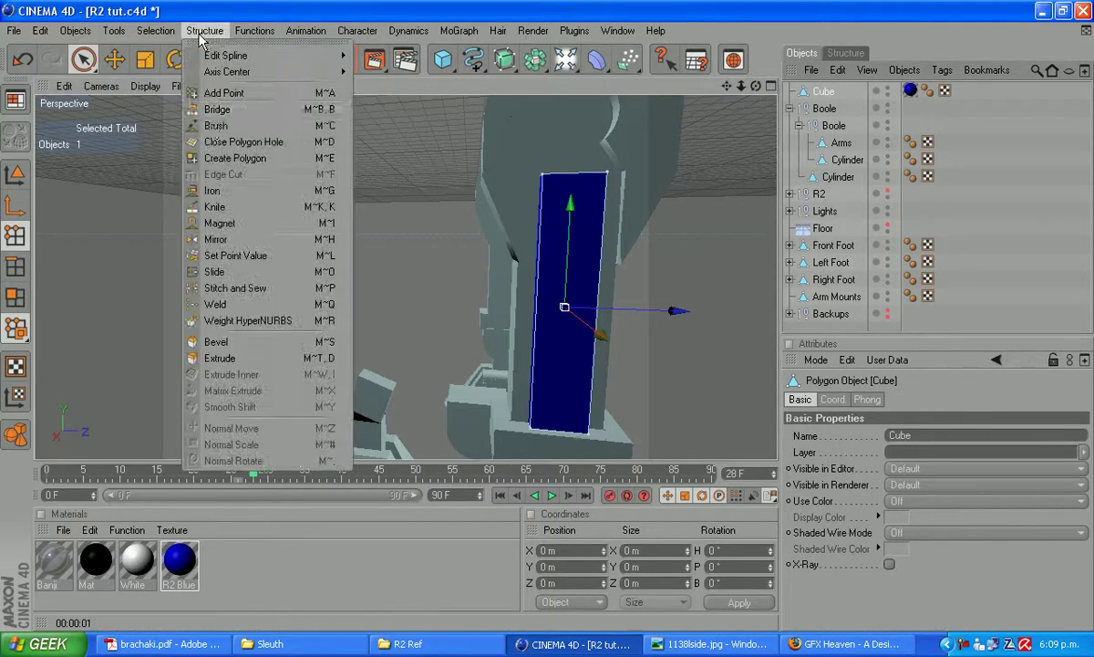
{"action": "left_click", "coordinate": [254, 207]}
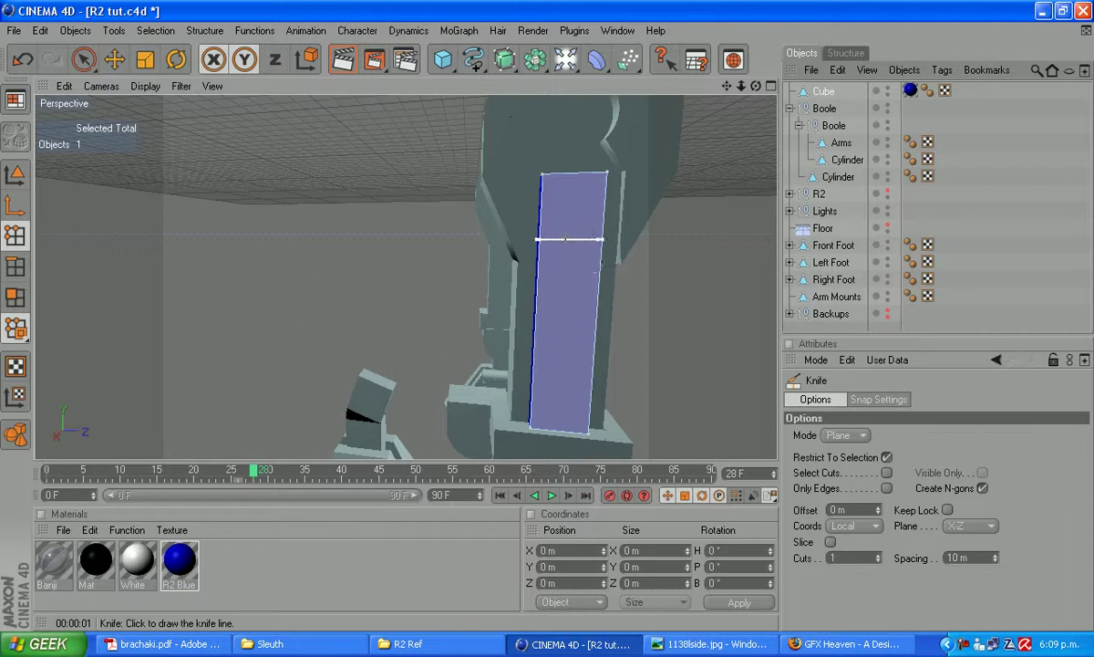
{"action": "left_click", "coordinate": [565, 226]}
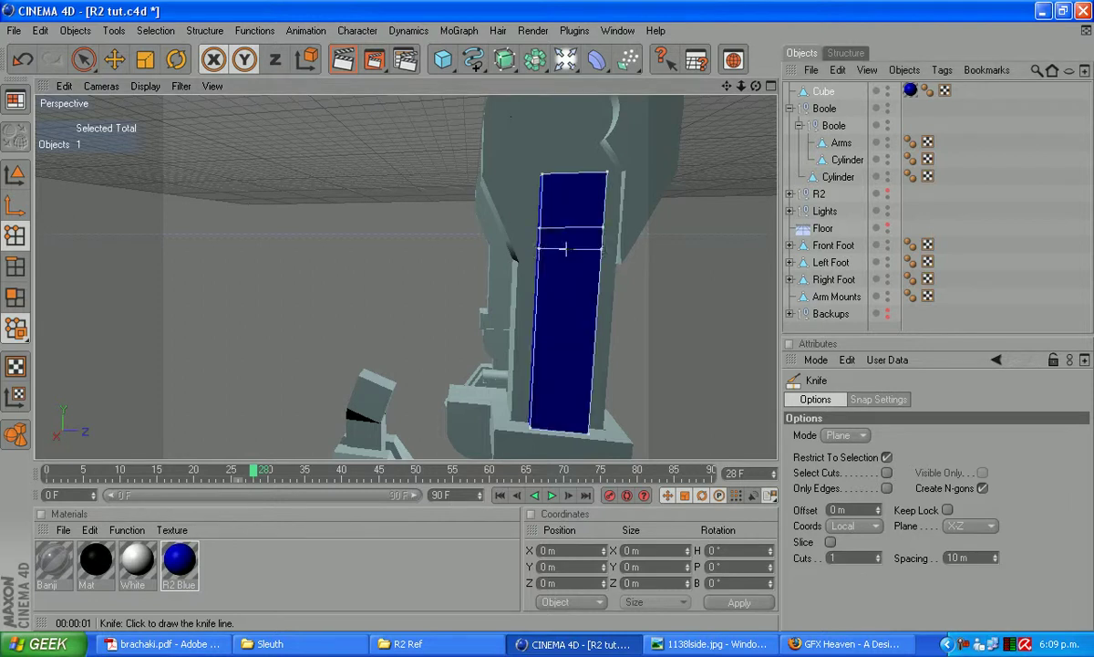
{"action": "left_click", "coordinate": [568, 246]}
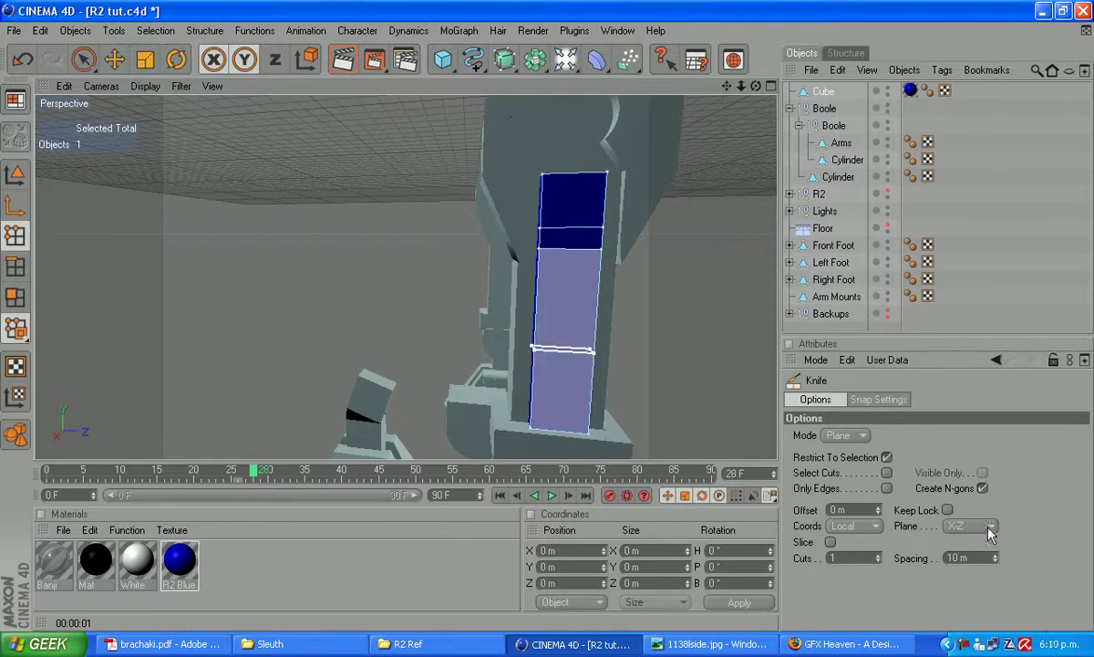
Step: Make two vertical cuts down the cube's length with the Knife in Plane mode on the X-Y plane
{"action": "left_click", "coordinate": [976, 525]}
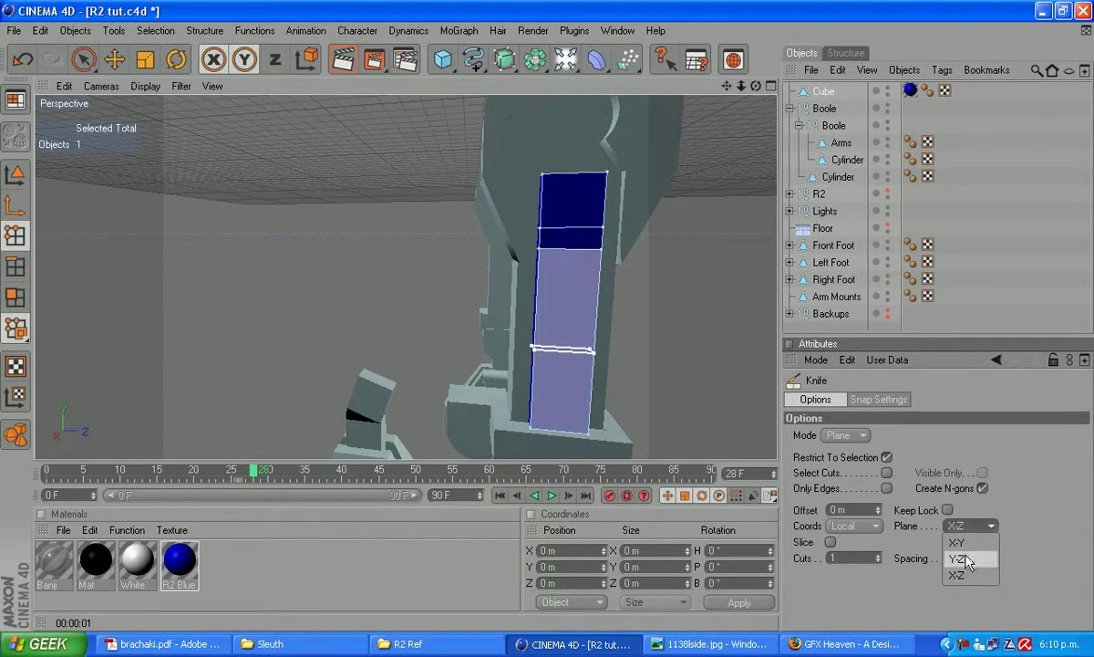
{"action": "left_click", "coordinate": [965, 566]}
{"action": "left_click", "coordinate": [969, 526]}
{"action": "left_click", "coordinate": [958, 543]}
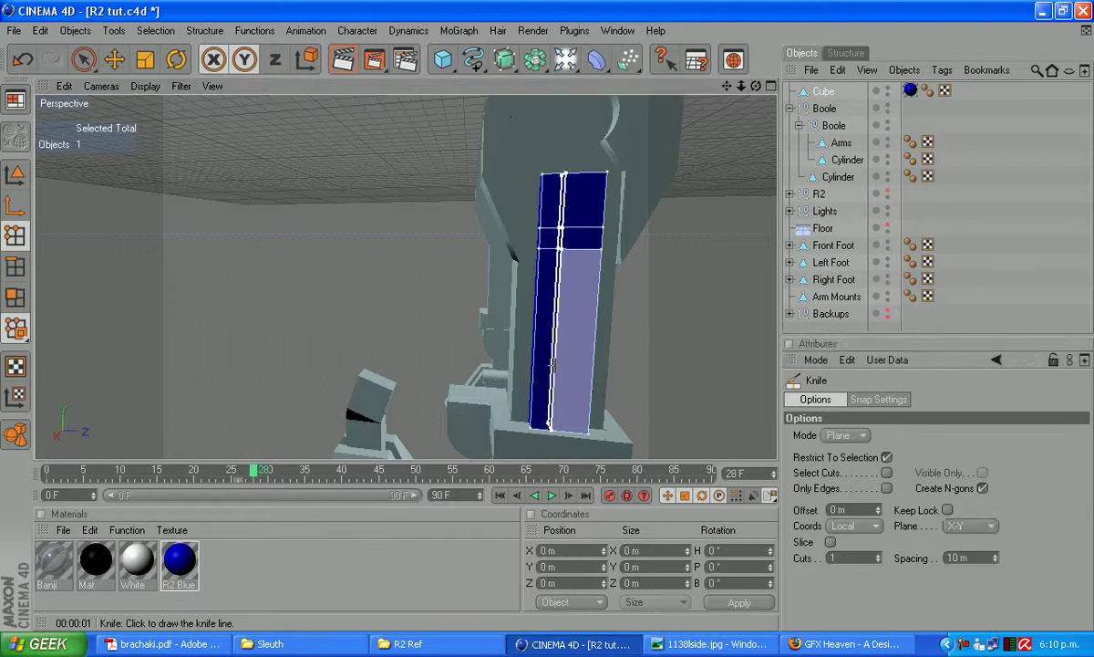
{"action": "left_click", "coordinate": [558, 365]}
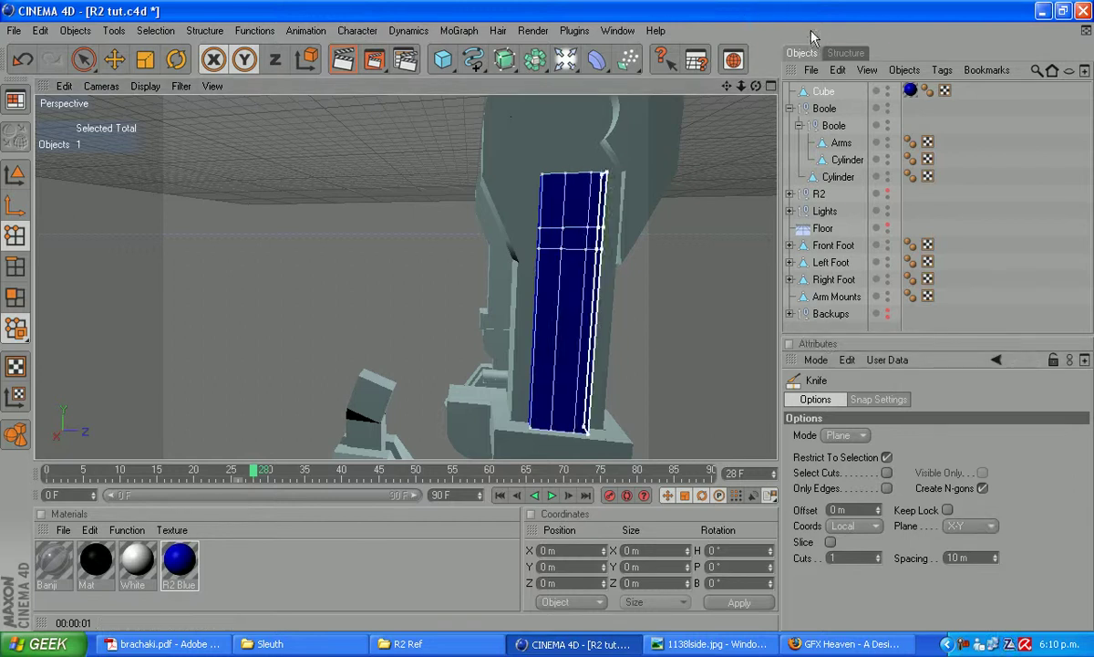
Step: Select the small middle polygon between the cuts on the cube's outer face and extrude it 31 m
{"action": "left_click_drag", "start_coordinate": [756, 87], "coordinate": [688, 105]}
{"action": "left_click", "coordinate": [83, 59]}
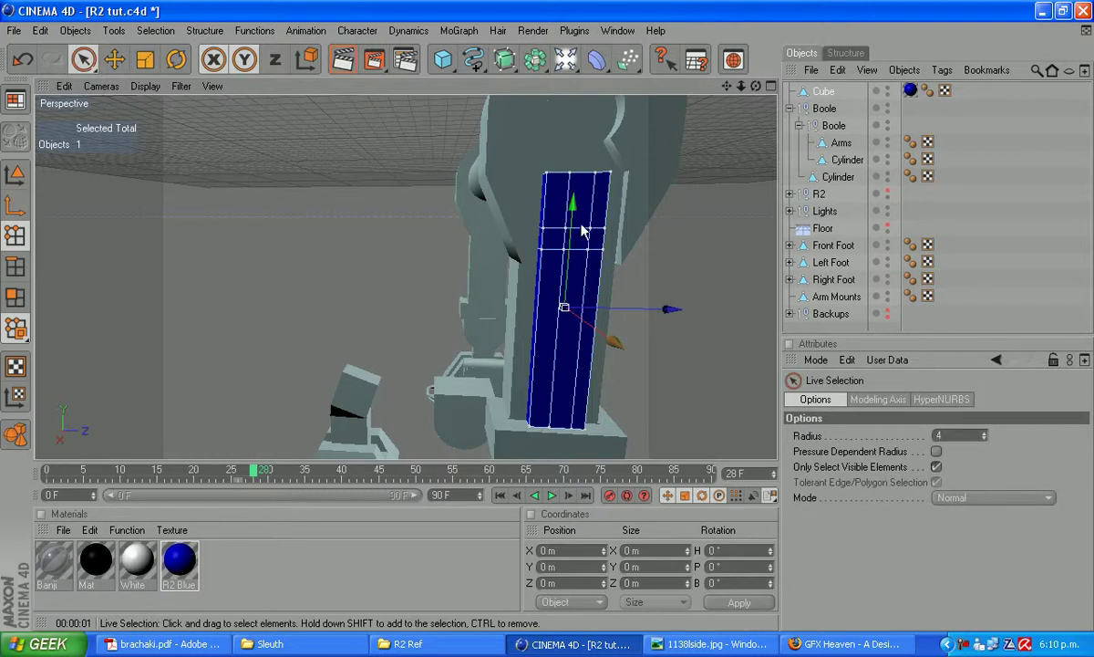
{"action": "left_click", "coordinate": [15, 297]}
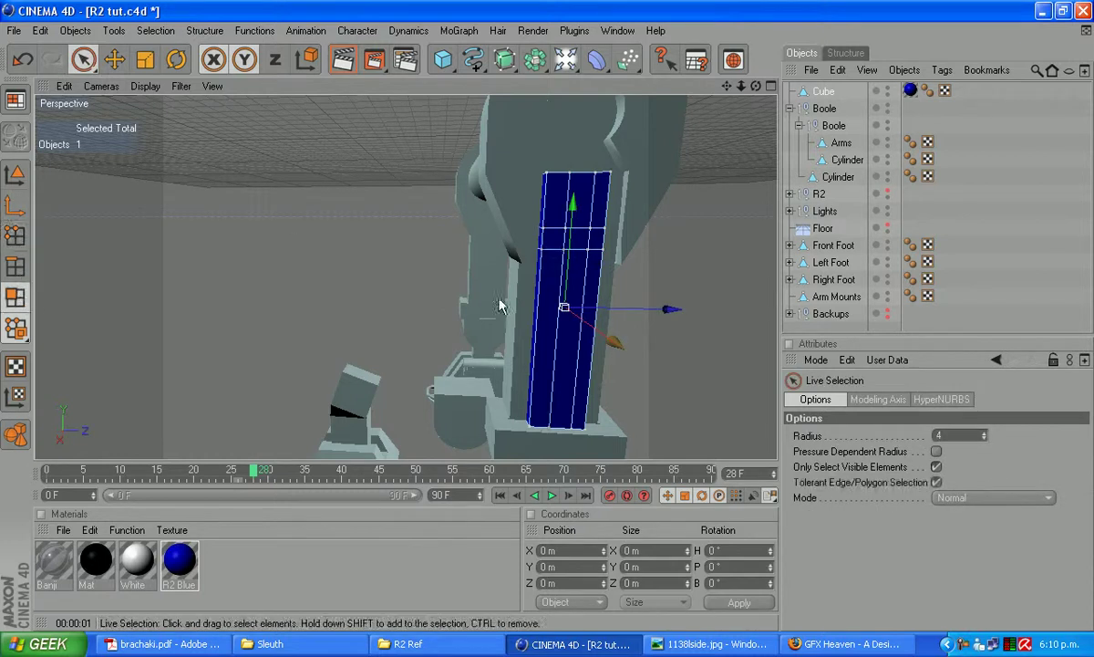
{"action": "left_click", "coordinate": [588, 244]}
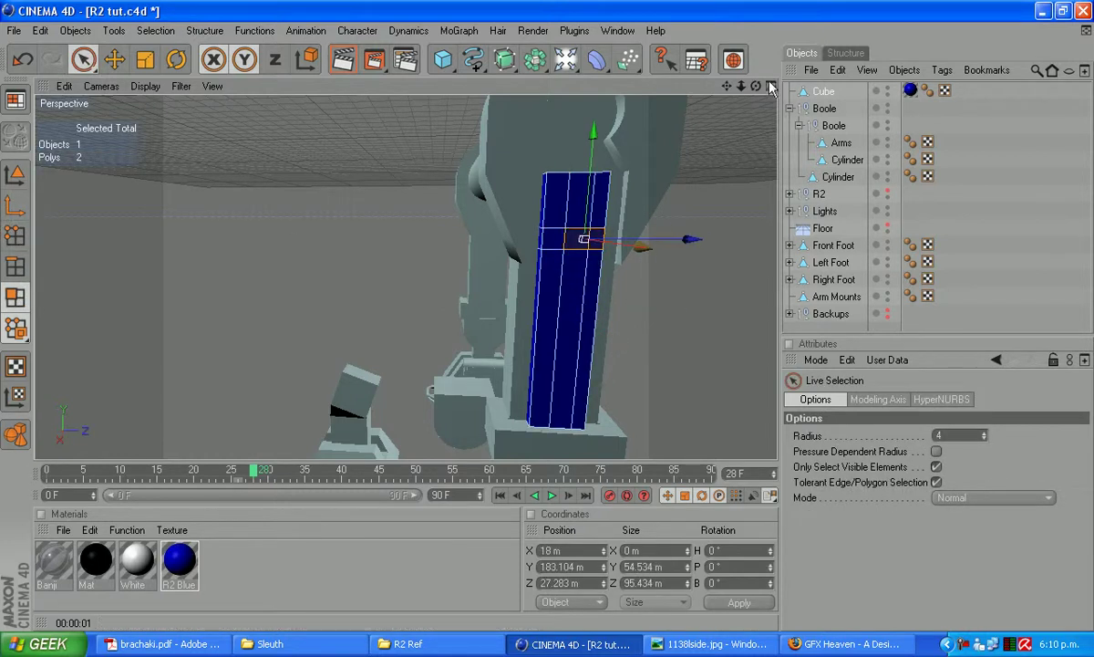
{"action": "left_click", "coordinate": [599, 237], "text": "ctrl"}
{"action": "left_click_drag", "start_coordinate": [756, 87], "coordinate": [55, 45]}
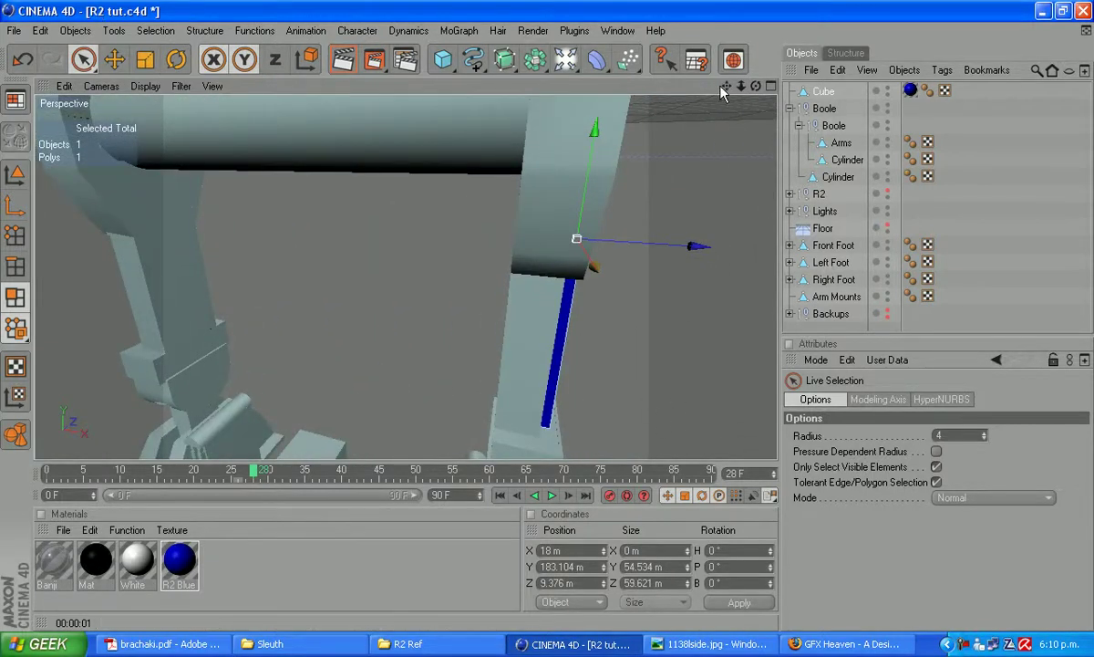
{"action": "left_click_drag", "start_coordinate": [756, 86], "coordinate": [624, 229]}
{"action": "right_click", "coordinate": [717, 264]}
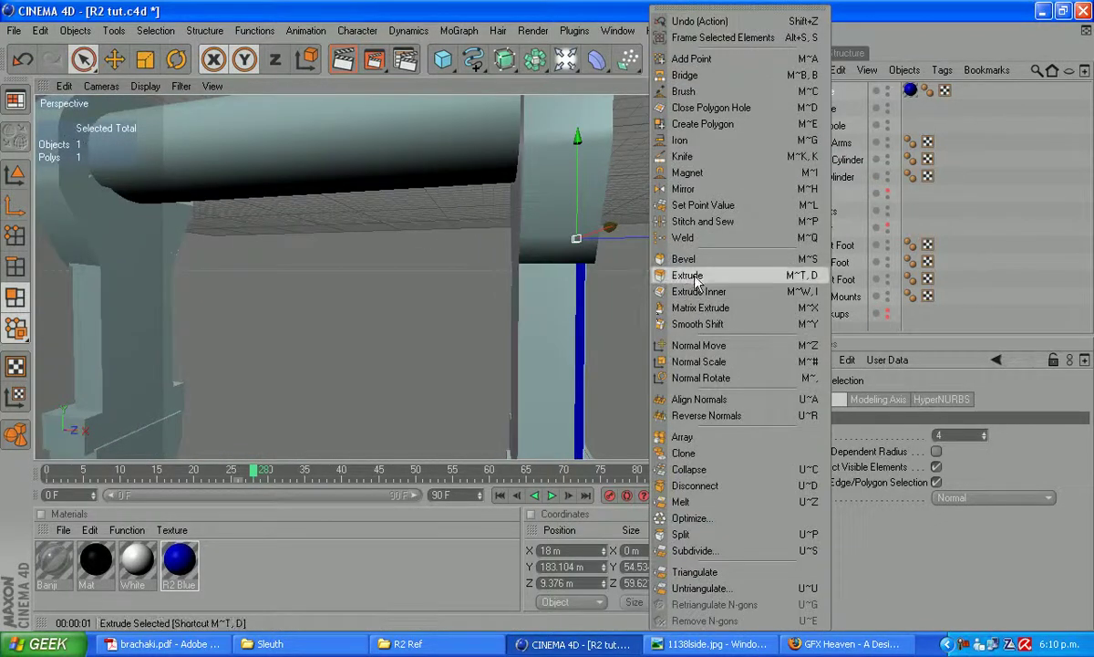
{"action": "left_click", "coordinate": [670, 274]}
{"action": "left_click_drag", "start_coordinate": [677, 294], "coordinate": [892, 92]}
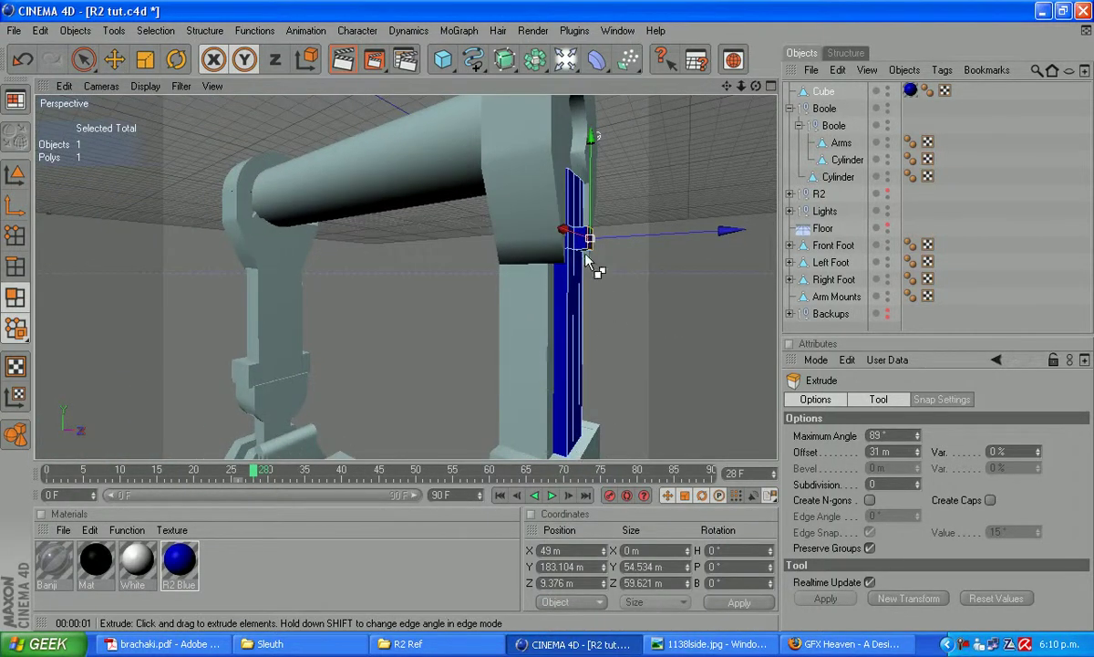
Step: Examine the leg panel in the side reference photo 1138lside.jpg, switch back to CINEMA 4D and compare the modelled panel
{"action": "left_click", "coordinate": [712, 644]}
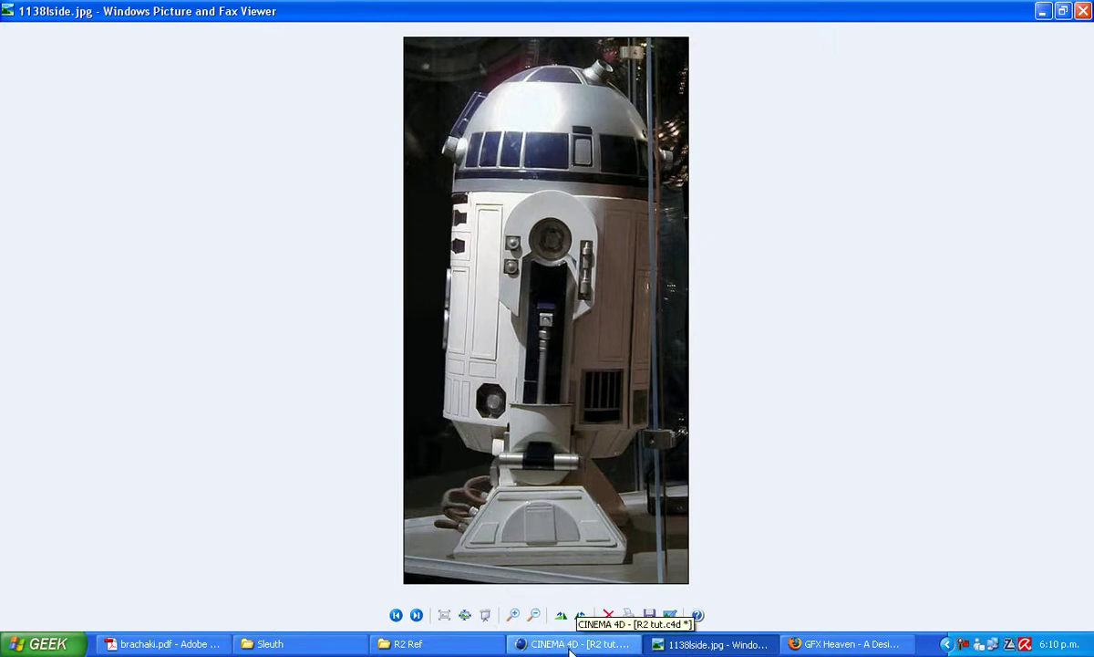
{"action": "left_click", "coordinate": [572, 646]}
{"action": "left_click_drag", "start_coordinate": [756, 86], "coordinate": [1081, 11]}
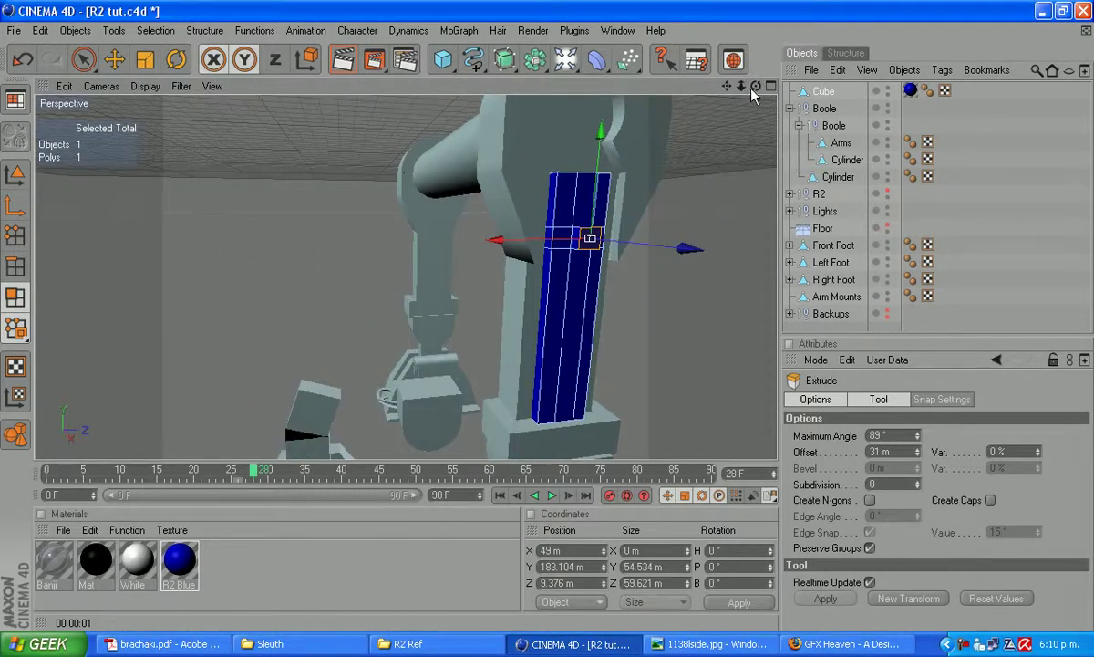
{"action": "left_click_drag", "start_coordinate": [756, 87], "coordinate": [977, 180]}
Step: Add a Cylinder primitive and set its orientation to +X
{"action": "left_click", "coordinate": [154, 31]}
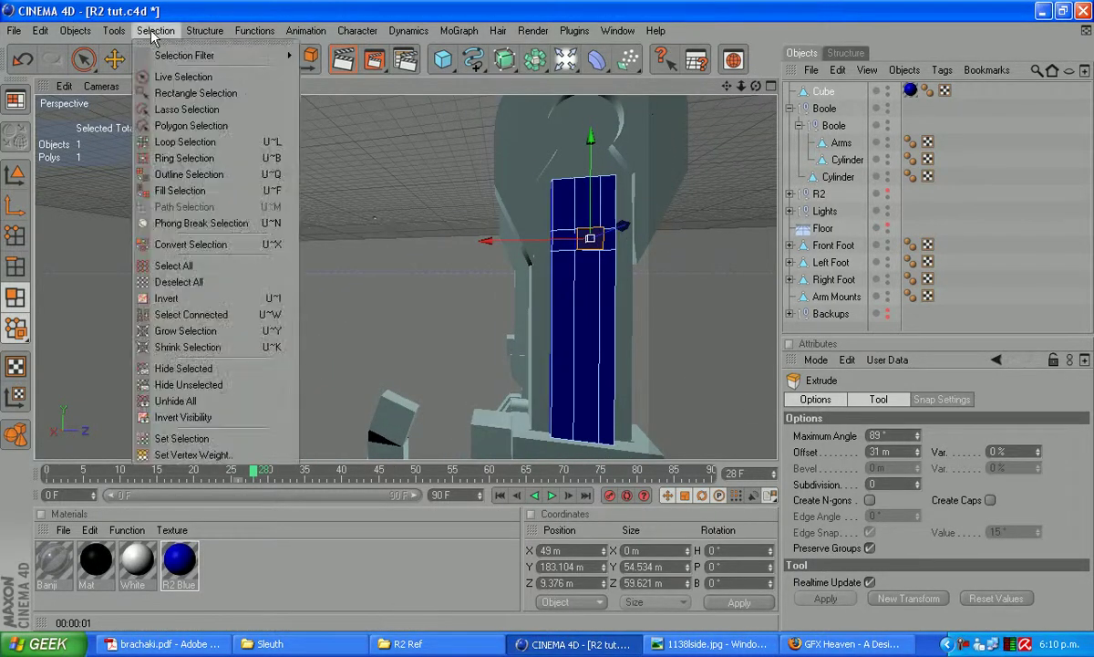
{"action": "mouse_move", "coordinate": [76, 31]}
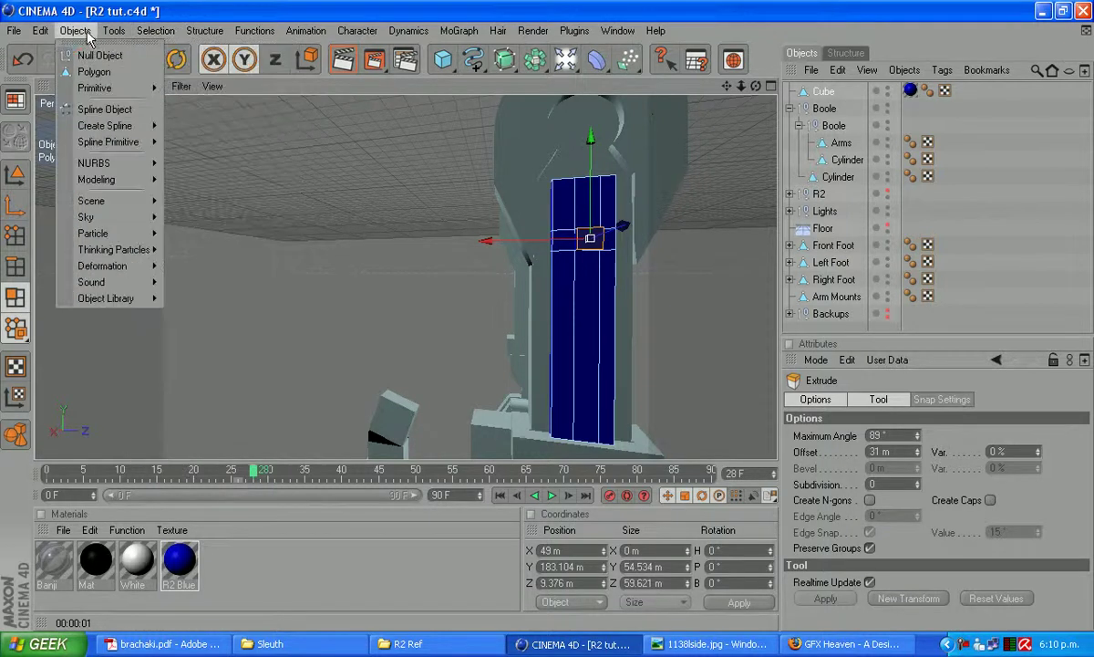
{"action": "mouse_move", "coordinate": [141, 87]}
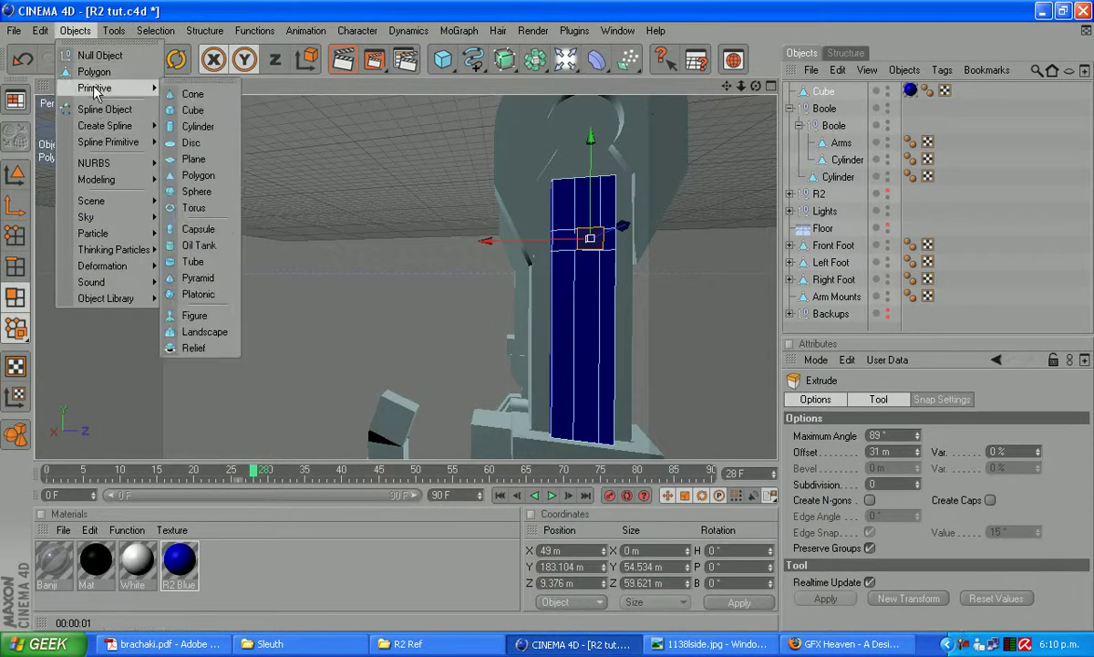
{"action": "left_click", "coordinate": [198, 126]}
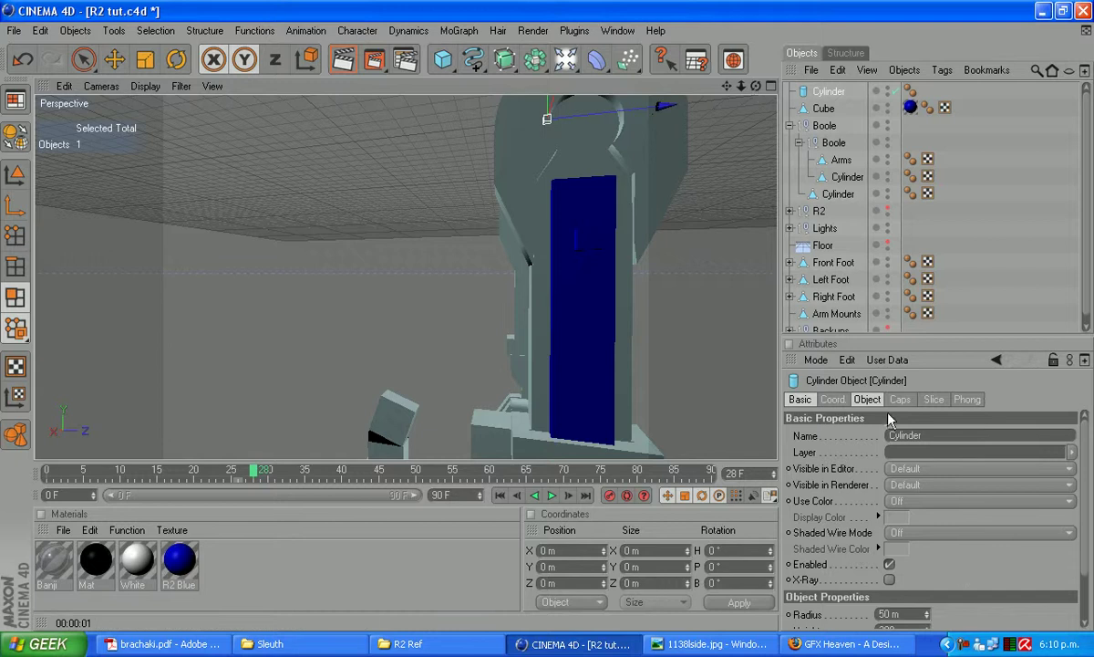
{"action": "scroll", "coordinate": [898, 597], "scroll_direction": "down", "scroll_amount": 3}
{"action": "left_click", "coordinate": [905, 620]}
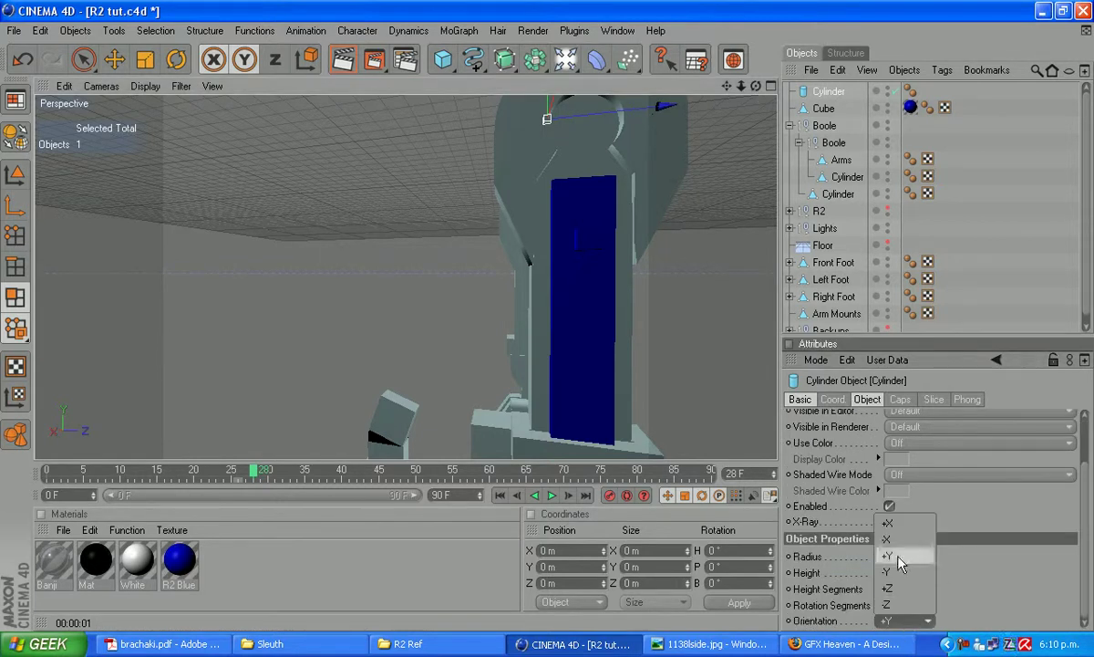
{"action": "left_click", "coordinate": [894, 525]}
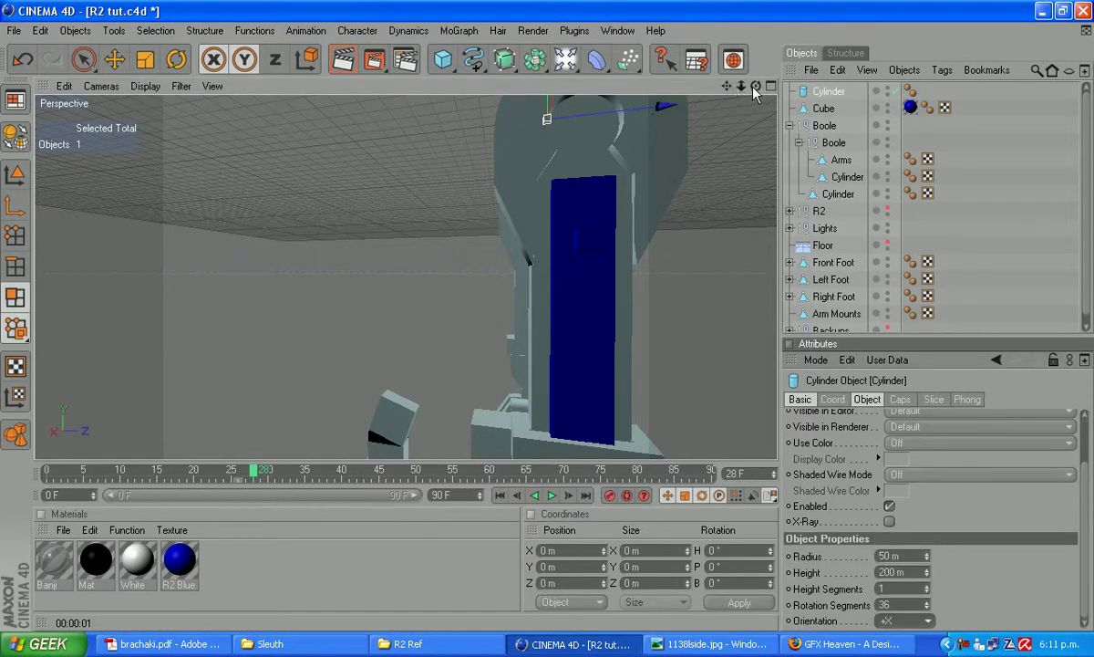
Step: Set the cylinder's height to 50 m and its radius to 100 m
{"action": "left_click_drag", "start_coordinate": [756, 86], "coordinate": [205, 7]}
{"action": "double_click", "coordinate": [888, 572]}
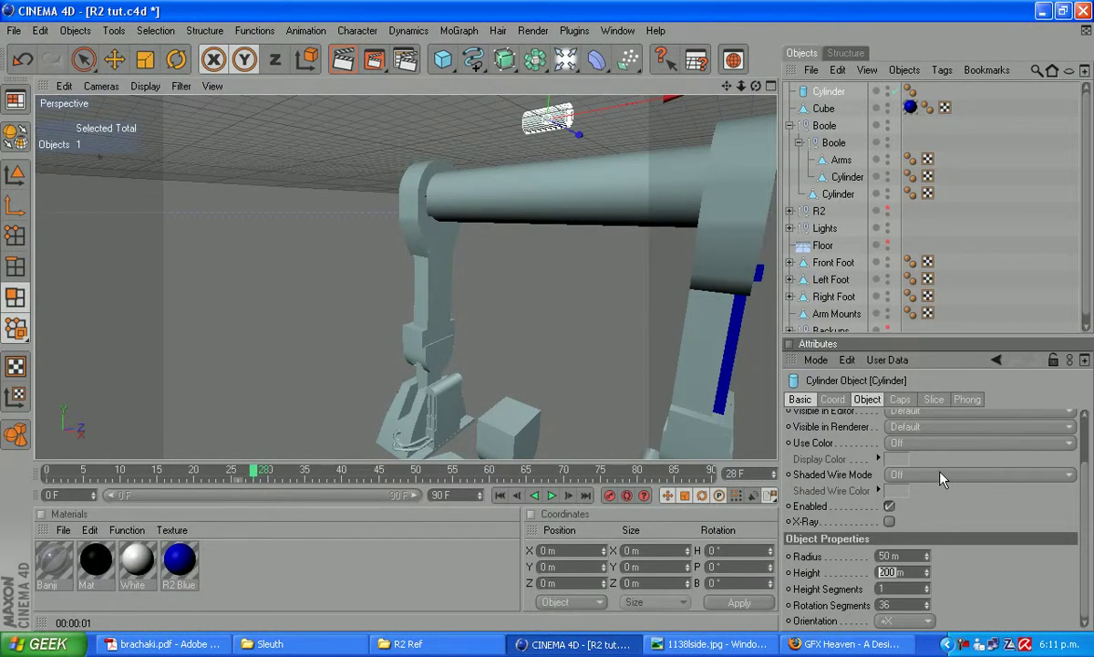
{"action": "type", "text": "50"}
{"action": "key", "text": "Return"}
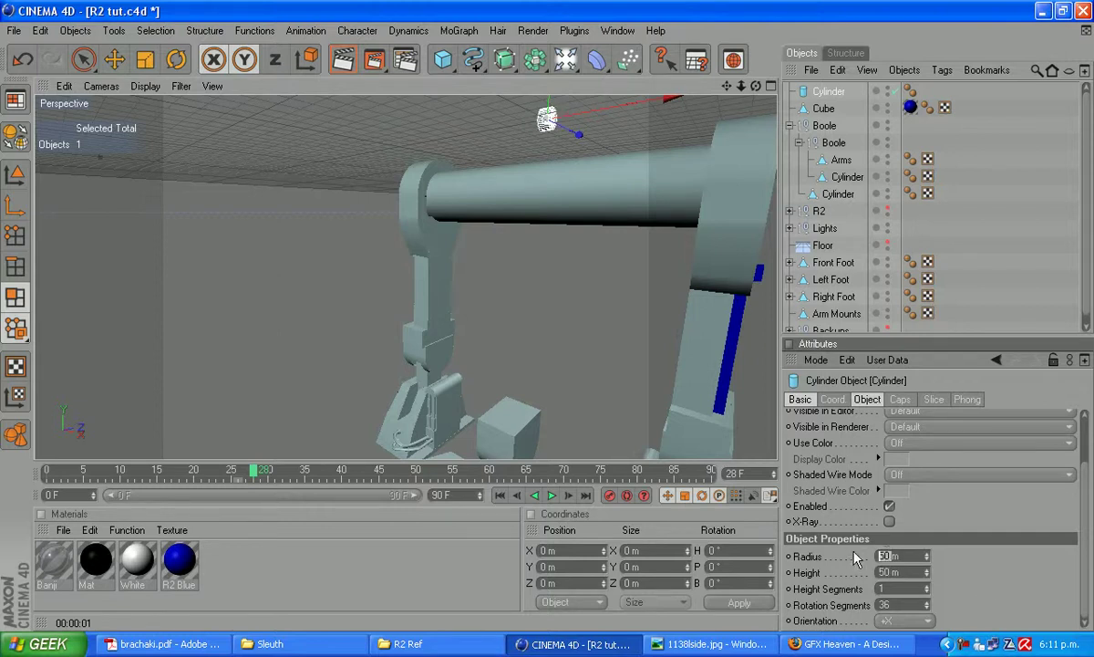
{"action": "type", "text": "100"}
{"action": "key", "text": "Return"}
Step: Move the cylinder outward and down over the blue panel's upper end, to about X 757 m and Y -433 m
{"action": "left_click_drag", "start_coordinate": [636, 107], "coordinate": [583, 85]}
{"action": "left_click_drag", "start_coordinate": [729, 87], "coordinate": [698, 170]}
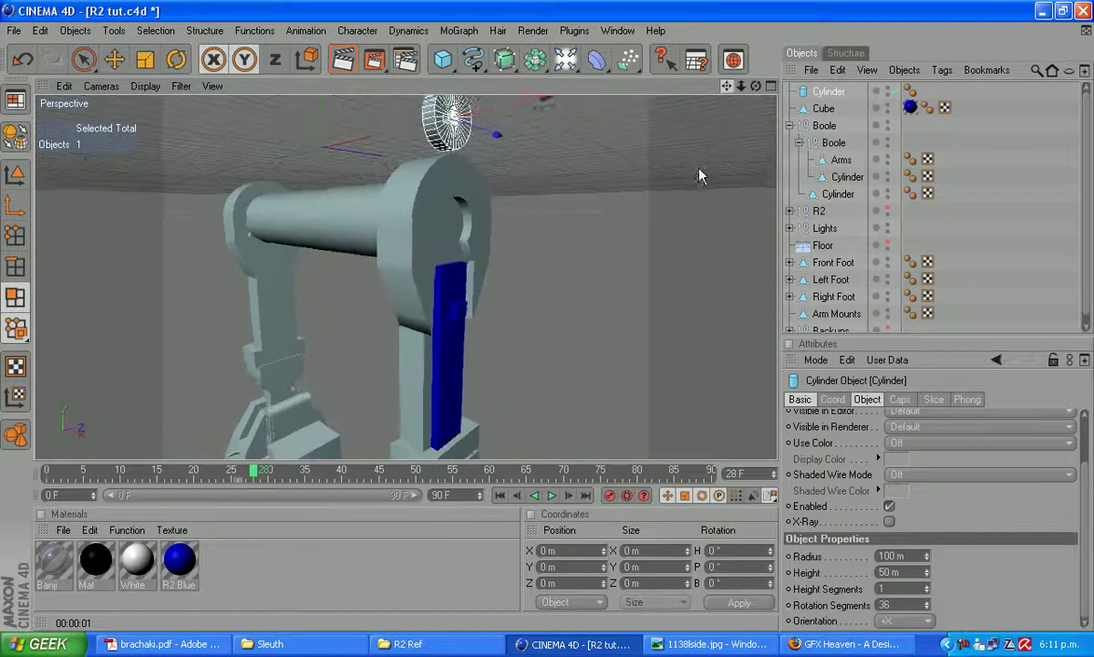
{"action": "left_click_drag", "start_coordinate": [445, 121], "coordinate": [451, 240]}
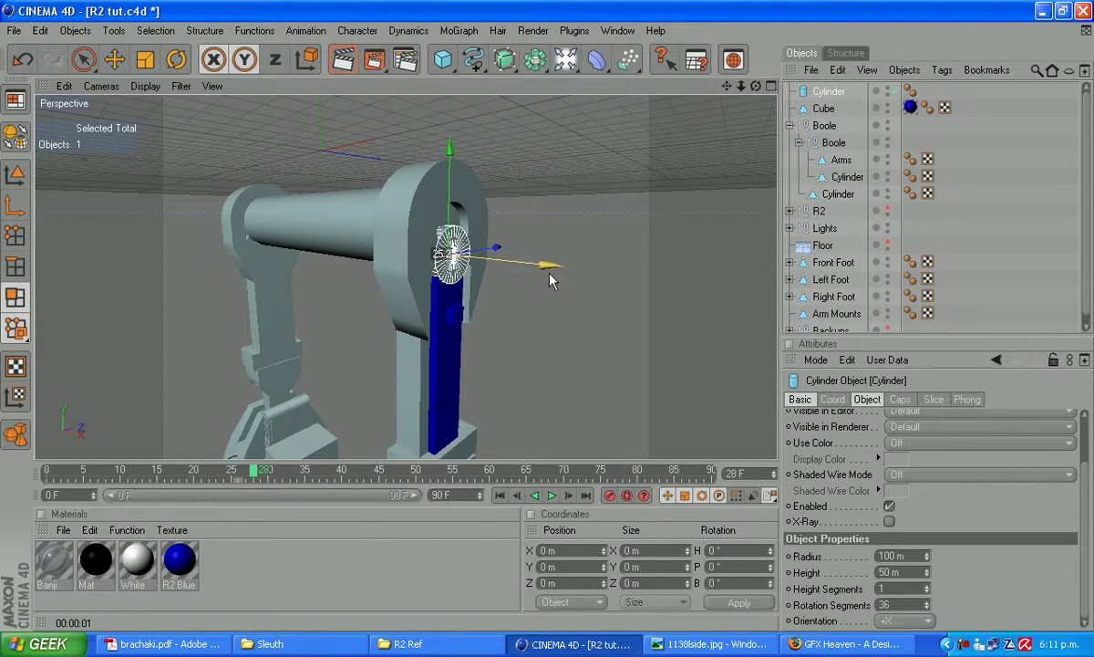
Step: Add a Boole object containing the cube and the cylinder, subtracting the cylinder from the panel's upper end
{"action": "left_click_drag", "start_coordinate": [760, 88], "coordinate": [1093, 97]}
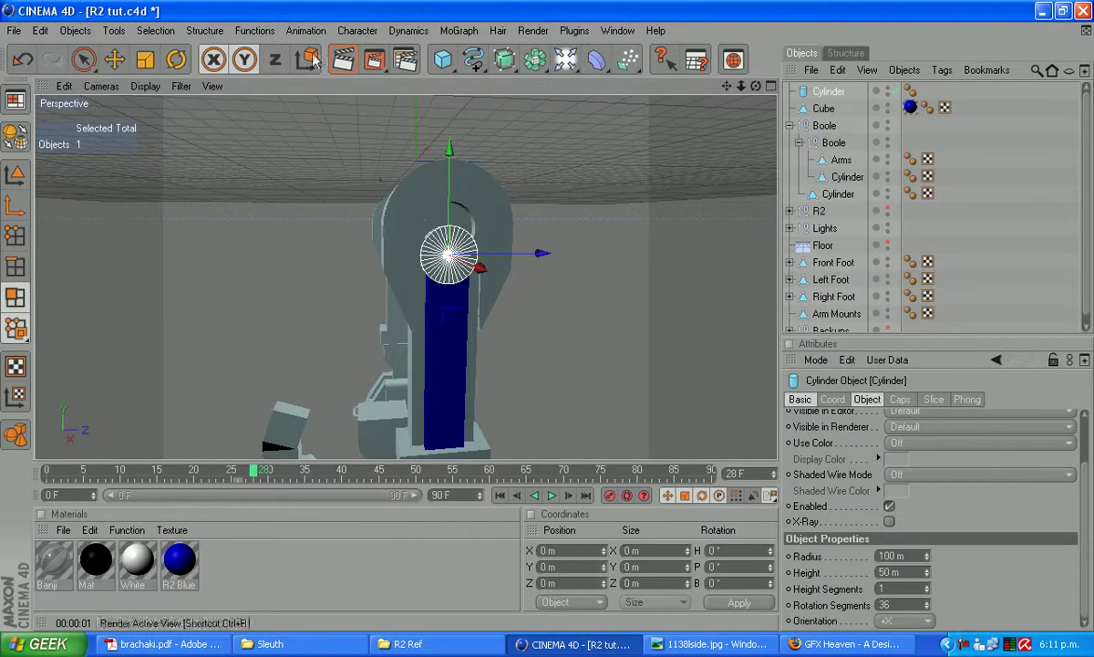
{"action": "left_click_drag", "start_coordinate": [536, 59], "coordinate": [694, 77]}
{"action": "left_click_drag", "start_coordinate": [825, 126], "coordinate": [832, 102]}
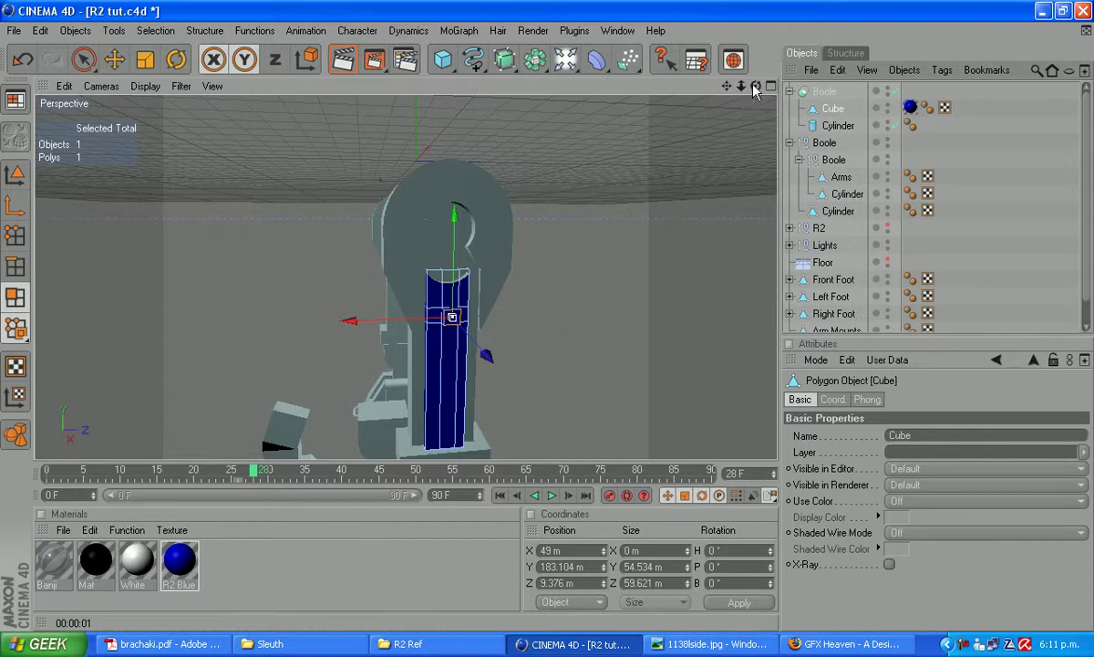
Step: Duplicate the panel's Boole and set the copied cube's X position to -756.416 m, on the opposite leg
{"action": "left_click", "coordinate": [816, 91]}
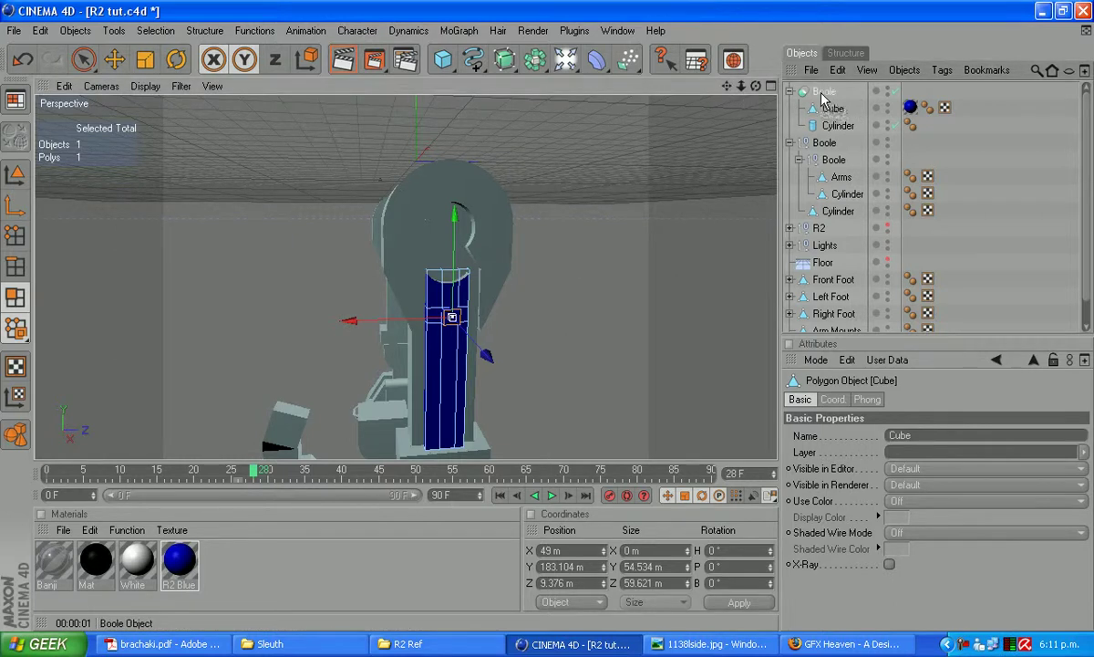
{"action": "key", "text": "ctrl+c"}
{"action": "key", "text": "ctrl+v"}
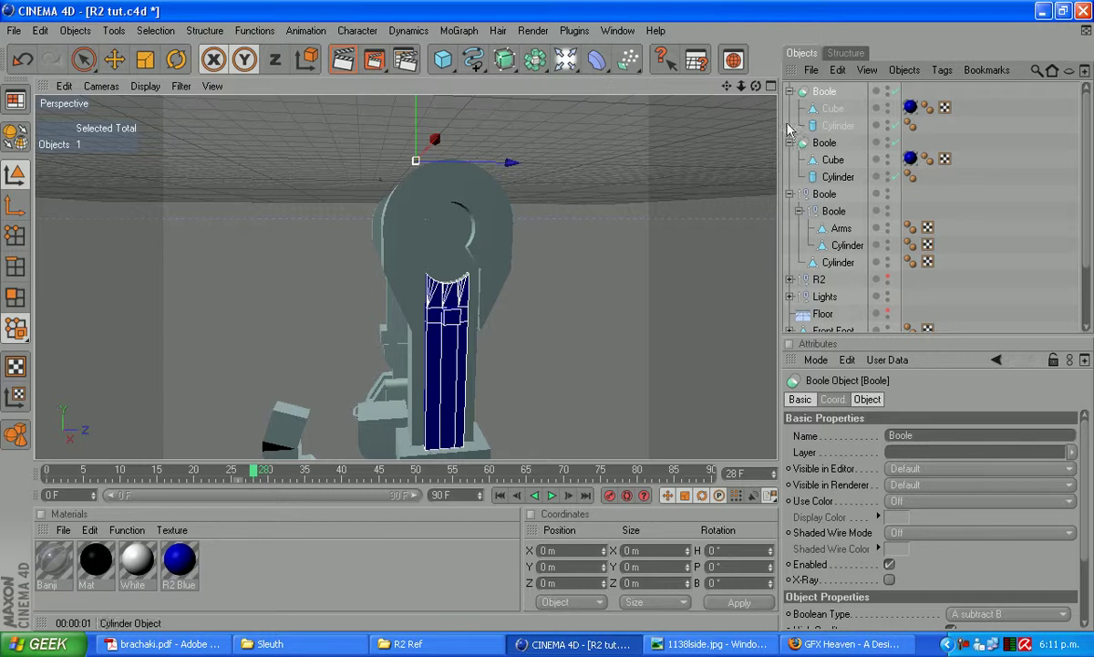
{"action": "left_click", "coordinate": [833, 112]}
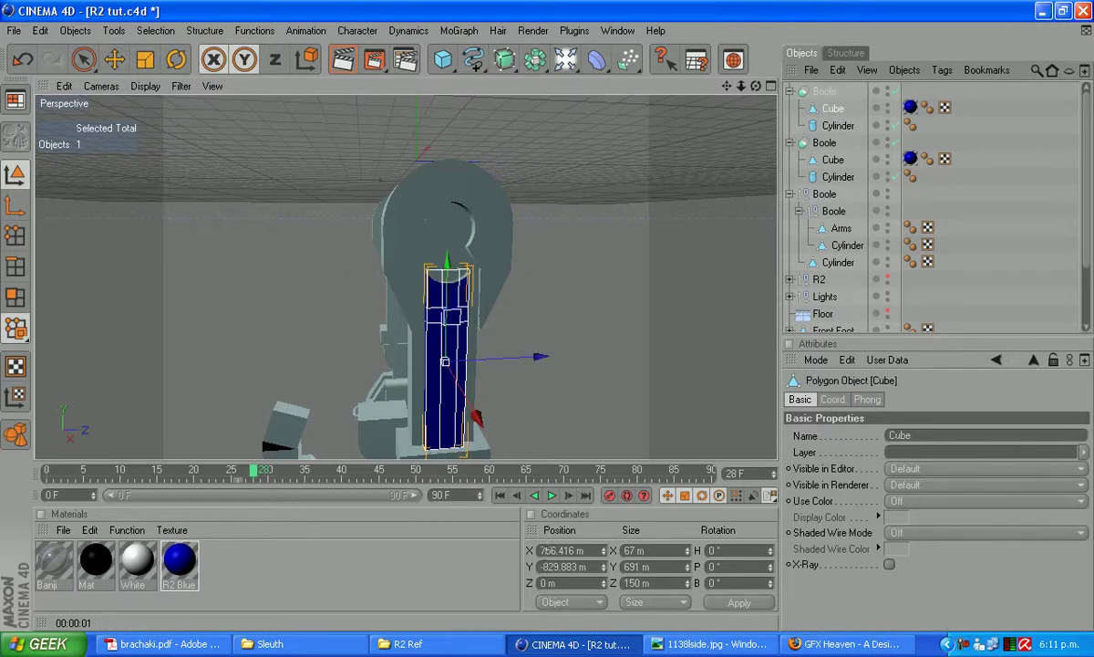
{"action": "left_click", "coordinate": [540, 550]}
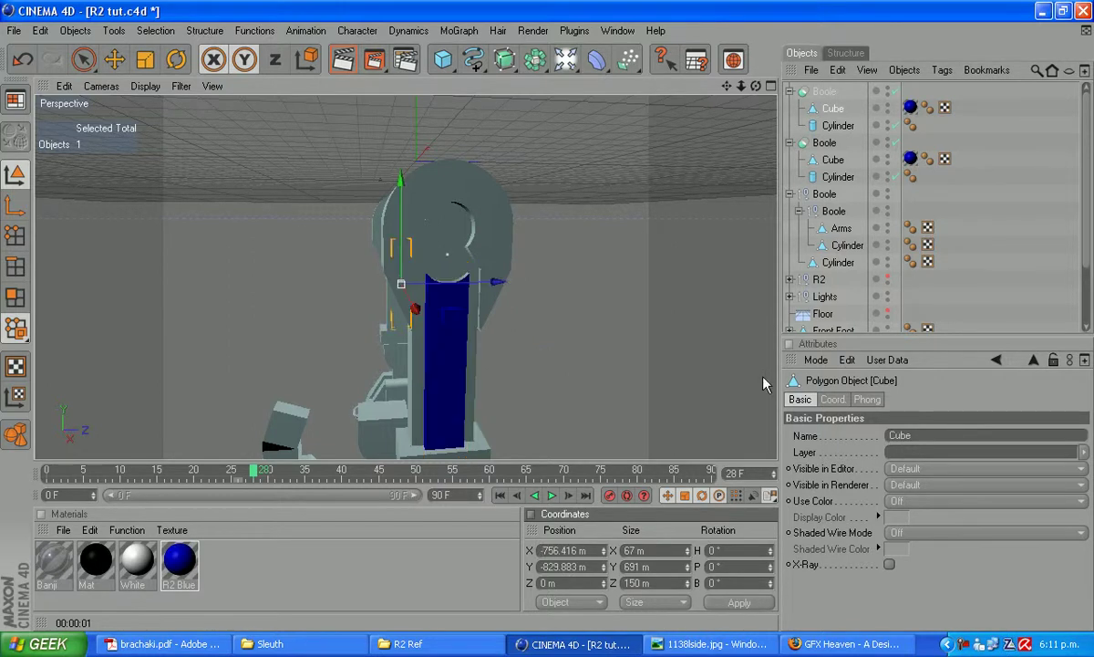
Step: Set the copied cylinder's X position to -757.215 m so it cuts the opposite leg's panel
{"action": "left_click", "coordinate": [836, 125]}
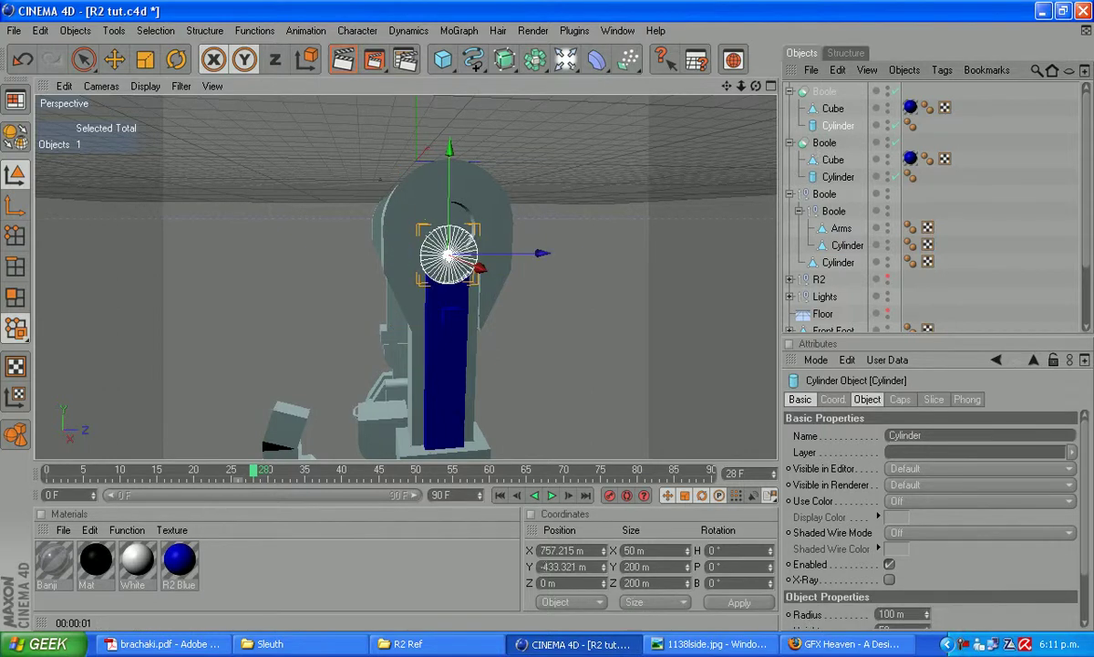
{"action": "left_click", "coordinate": [540, 549]}
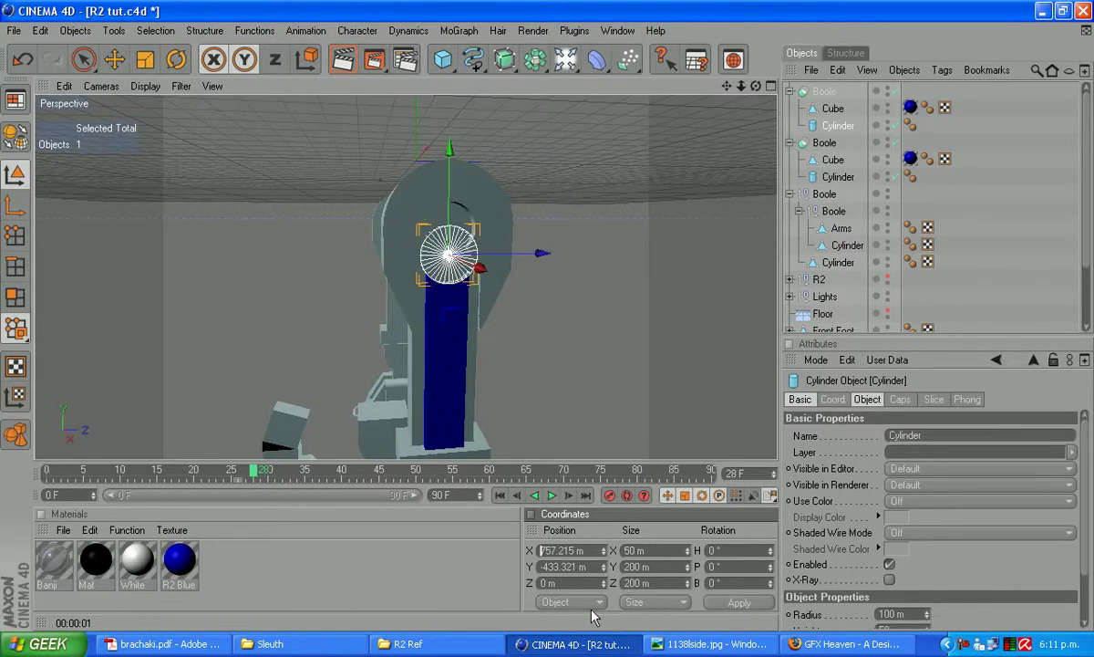
{"action": "type", "text": "-"}
{"action": "left_click", "coordinate": [743, 604]}
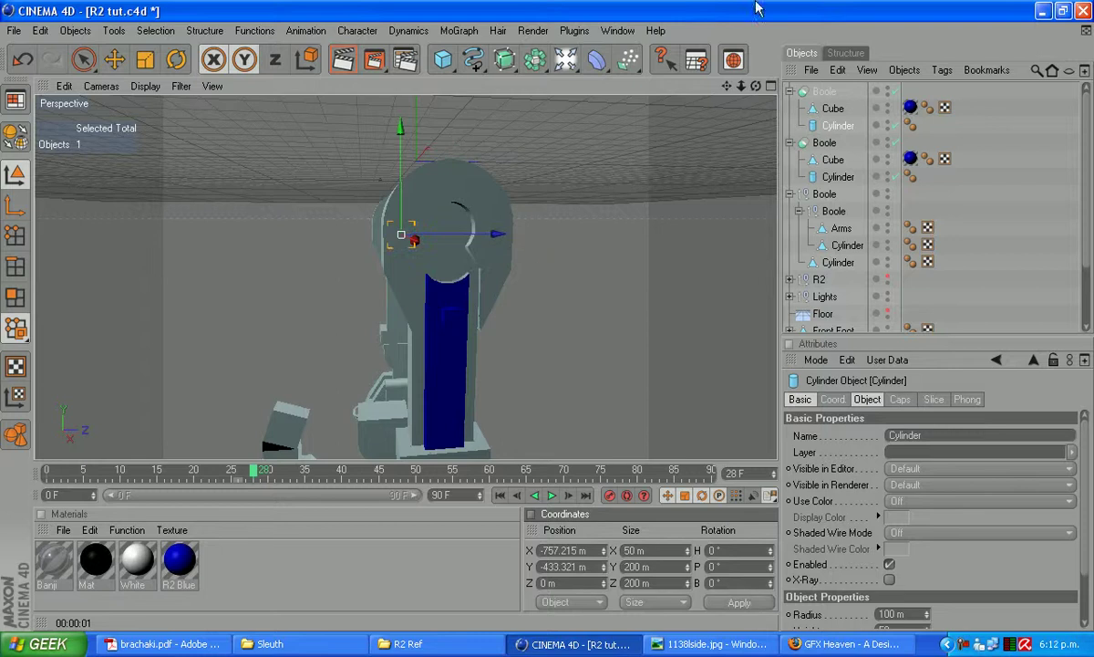
{"action": "left_click_drag", "start_coordinate": [757, 89], "coordinate": [677, 7]}
{"action": "left_click_drag", "start_coordinate": [759, 88], "coordinate": [701, 74]}
{"action": "scroll", "coordinate": [553, 368], "scroll_direction": "up", "scroll_amount": 5}
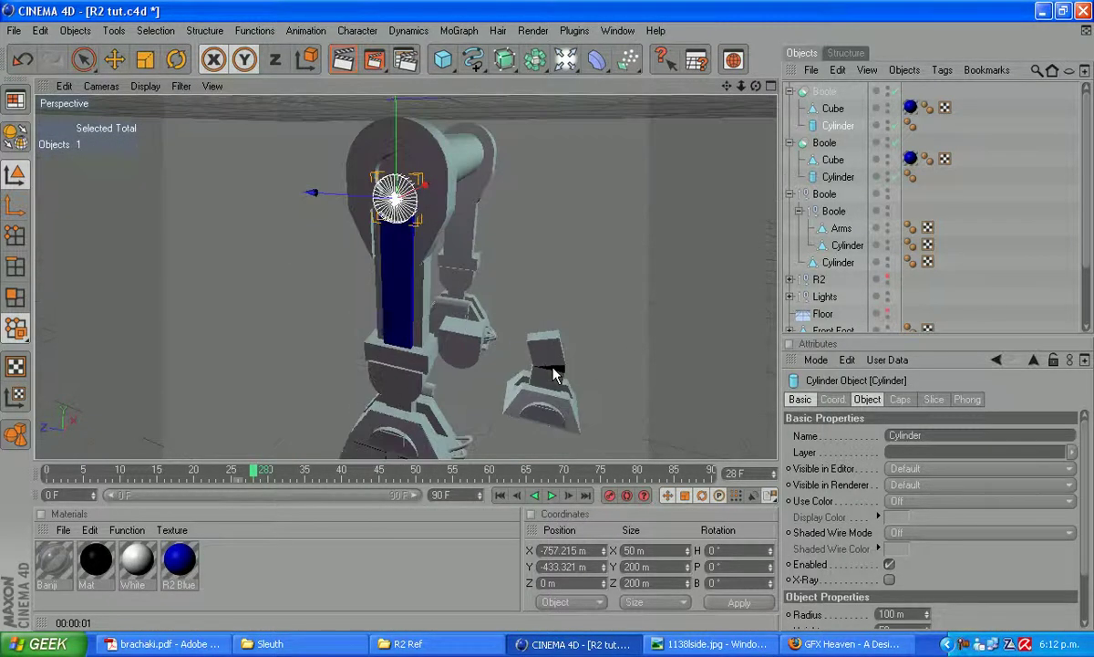
Step: Collapse both panel Boole hierarchies and render the view to inspect the copied leg panel
{"action": "left_click", "coordinate": [790, 91]}
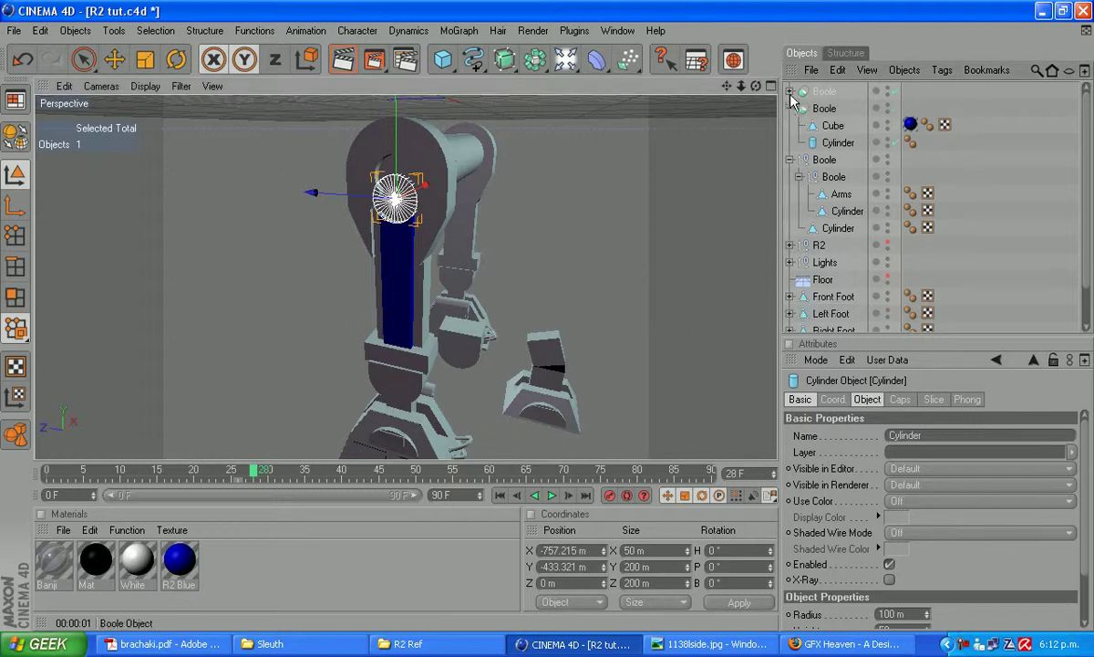
{"action": "left_click", "coordinate": [790, 107]}
{"action": "left_click", "coordinate": [821, 107]}
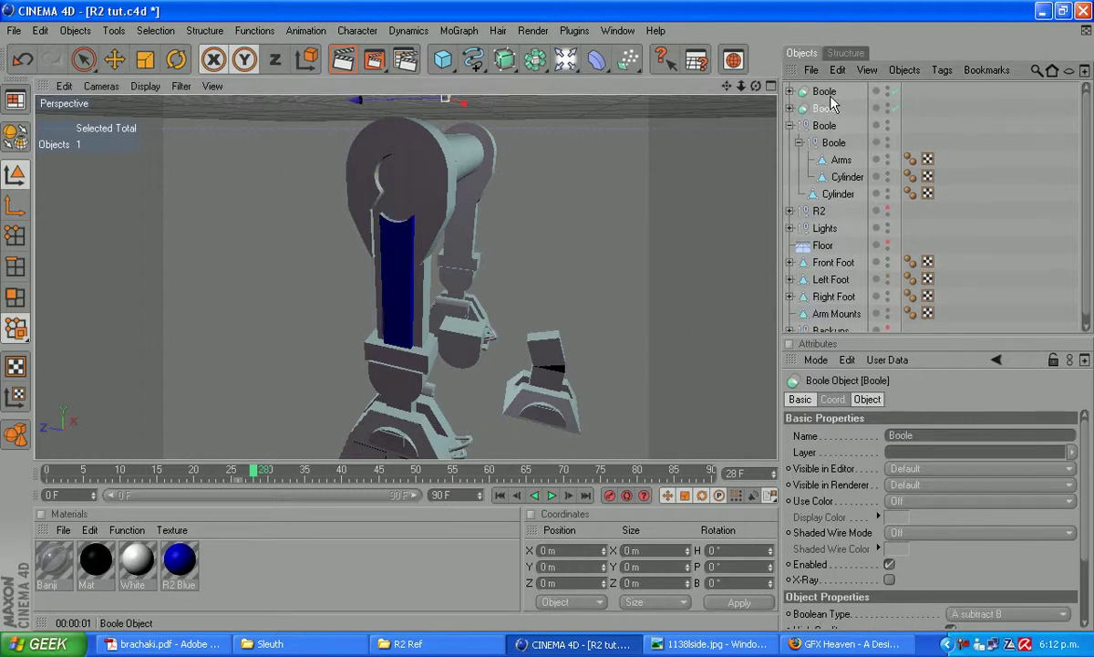
{"action": "left_click", "coordinate": [538, 31]}
{"action": "left_click", "coordinate": [538, 52]}
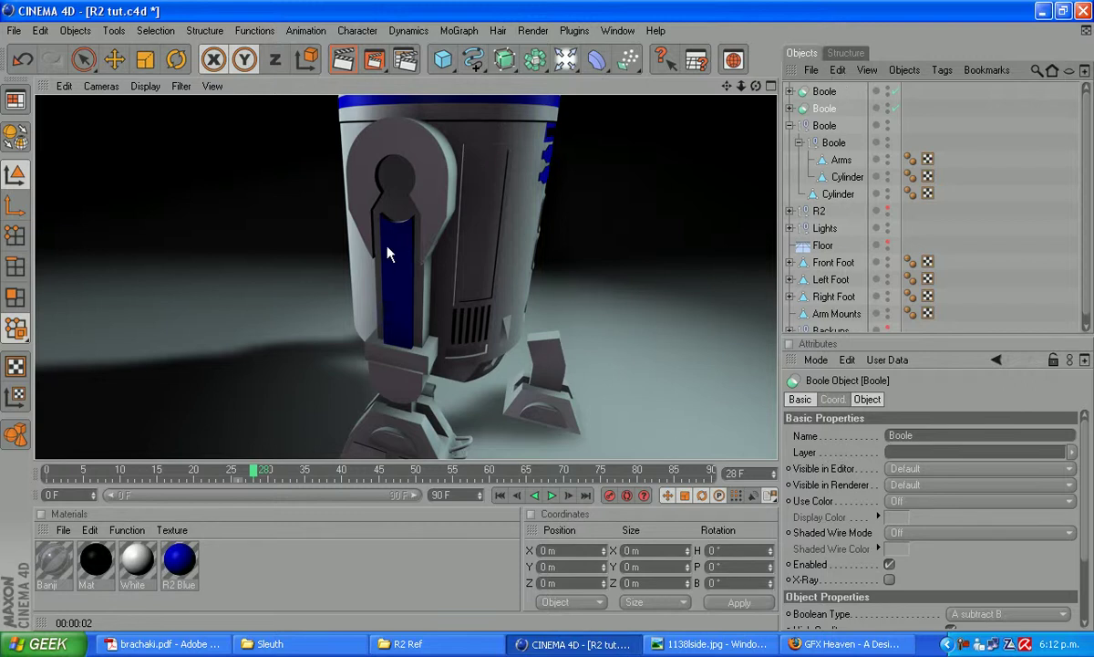
Step: Rotate the copied cube 180° in heading so its extruded detail faces outward, and render the view
{"action": "left_click", "coordinate": [790, 91]}
{"action": "left_click", "coordinate": [833, 108]}
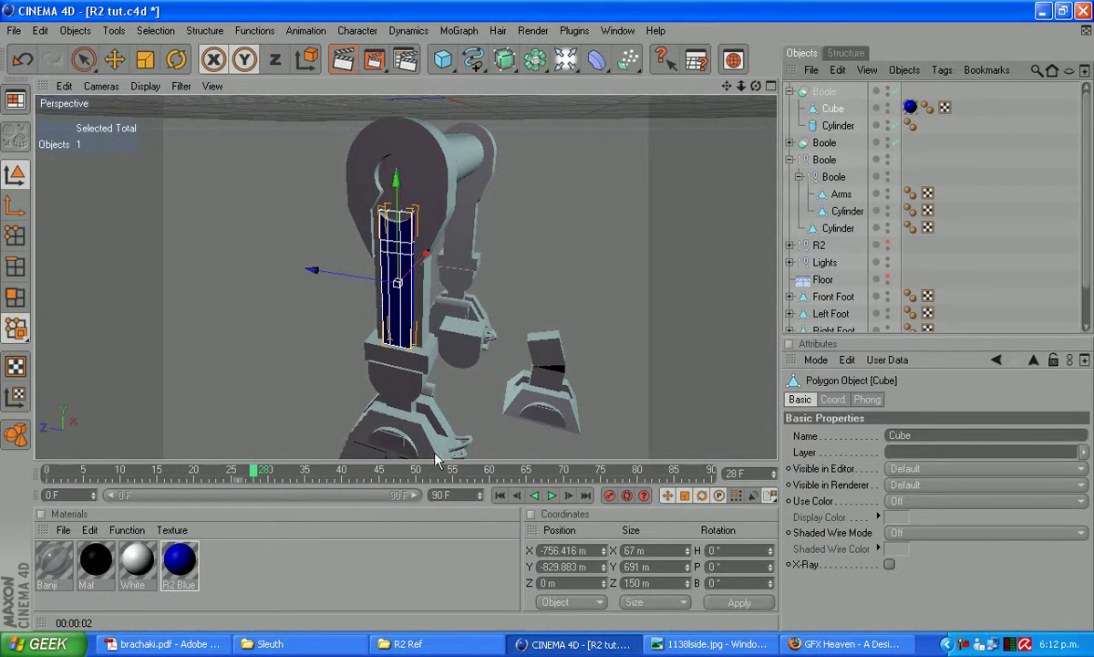
{"action": "left_click", "coordinate": [176, 60]}
{"action": "left_click_drag", "start_coordinate": [383, 314], "coordinate": [539, 311]}
{"action": "left_click_drag", "start_coordinate": [394, 334], "coordinate": [500, 317]}
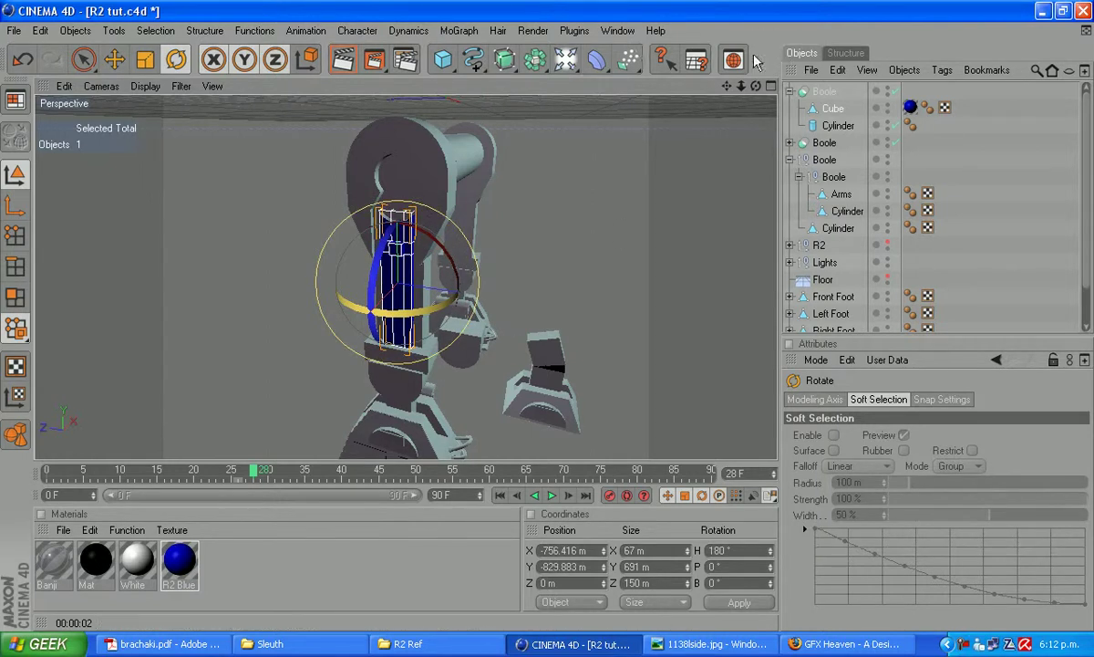
{"action": "left_click", "coordinate": [534, 30]}
{"action": "left_click", "coordinate": [566, 72]}
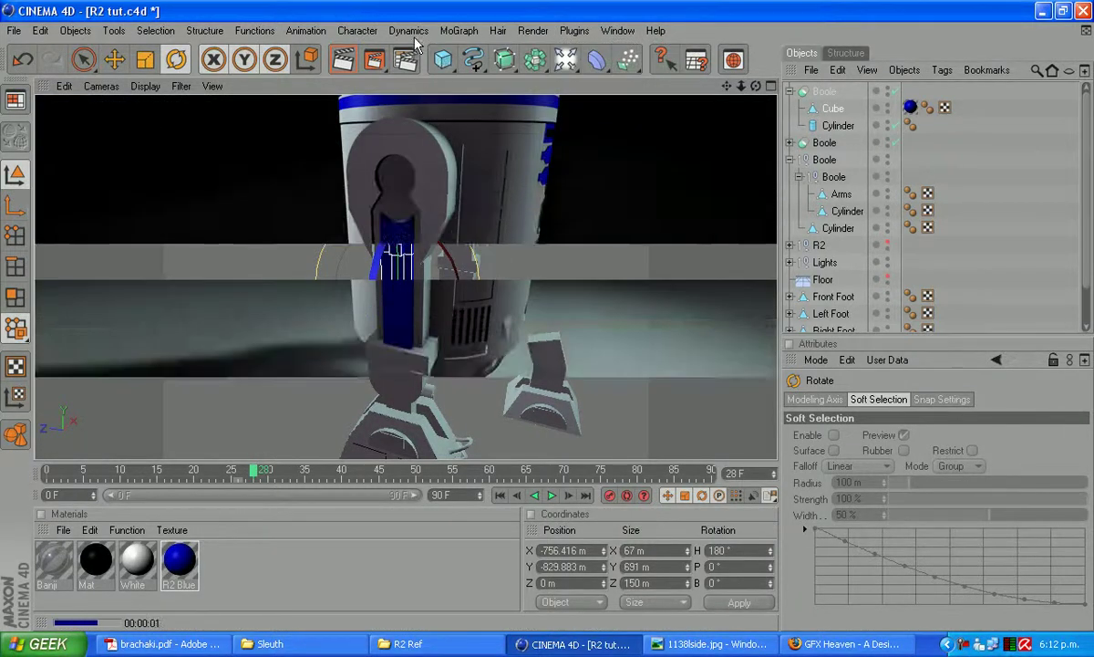